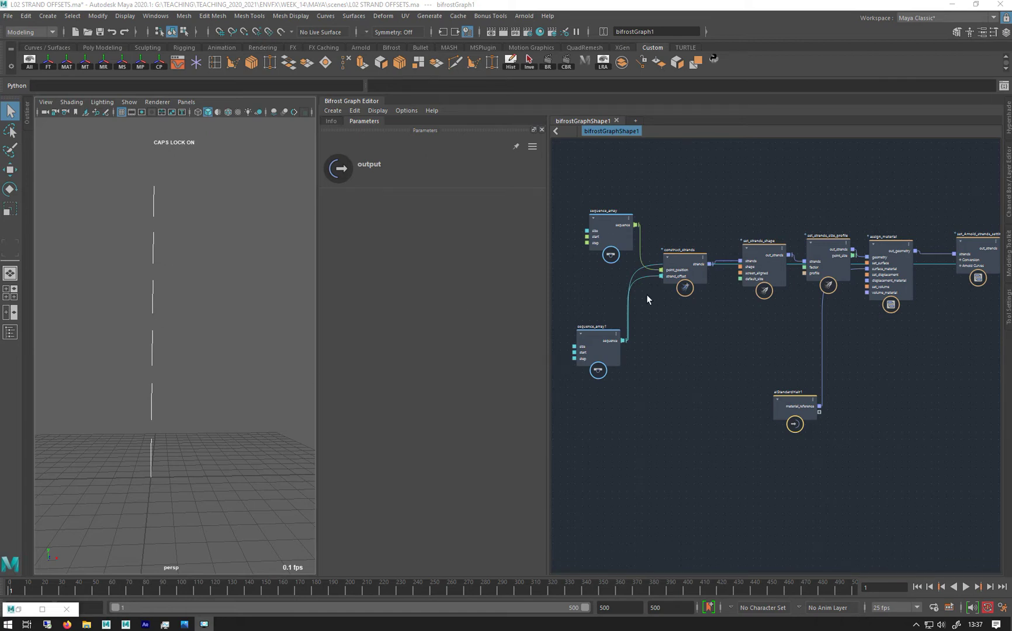
- Group the sequence_array, sequence_array1 and construct_strands nodes close together in the graph
{"action": "middle_click_drag", "start_coordinate": [651, 296], "coordinate": [683, 327], "text": "alt"}
{"action": "scroll", "coordinate": [677, 344], "scroll_direction": "up", "scroll_amount": 3}
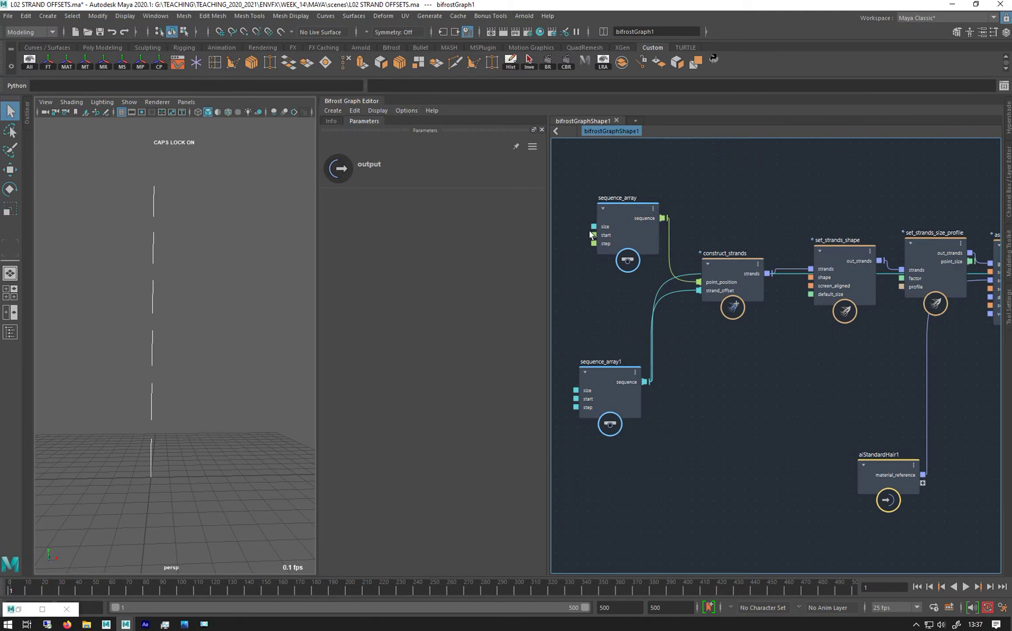
{"action": "left_click_drag", "start_coordinate": [593, 235], "coordinate": [582, 297]}
{"action": "left_click_drag", "start_coordinate": [602, 385], "coordinate": [631, 365]}
{"action": "left_click_drag", "start_coordinate": [743, 276], "coordinate": [735, 291]}
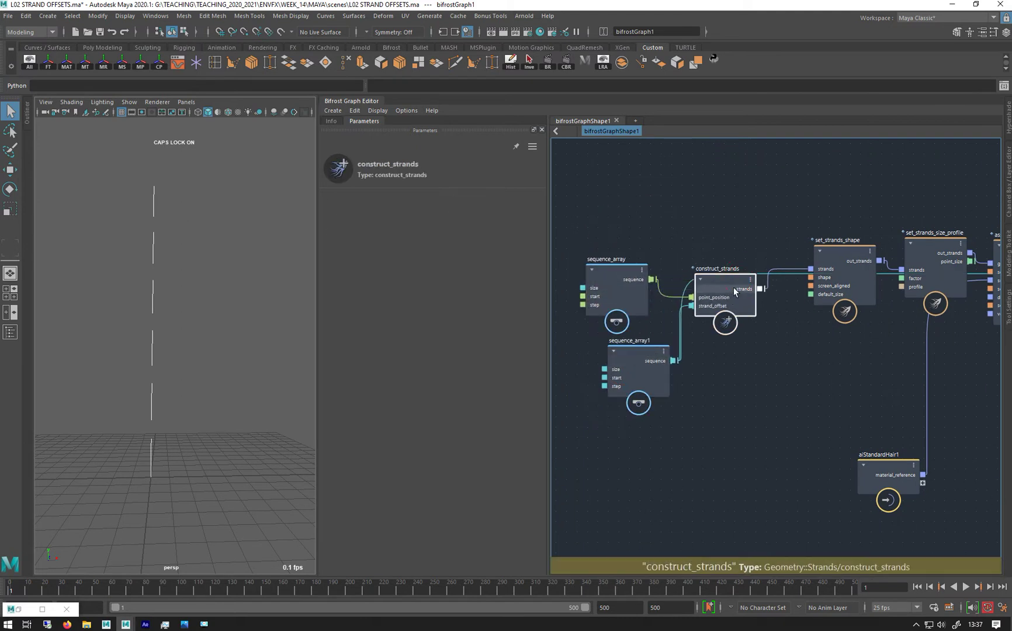
{"action": "left_click_drag", "start_coordinate": [560, 199], "coordinate": [759, 452]}
{"action": "left_click_drag", "start_coordinate": [723, 298], "coordinate": [686, 294]}
- Reposition the set_Arnold_strands_settings, assign_material, set_strands_size_profile and set_strands_shape nodes closer to the output node
{"action": "middle_click_drag", "start_coordinate": [827, 357], "coordinate": [618, 355], "text": "alt"}
{"action": "middle_click_drag", "start_coordinate": [814, 337], "coordinate": [725, 345], "text": "alt"}
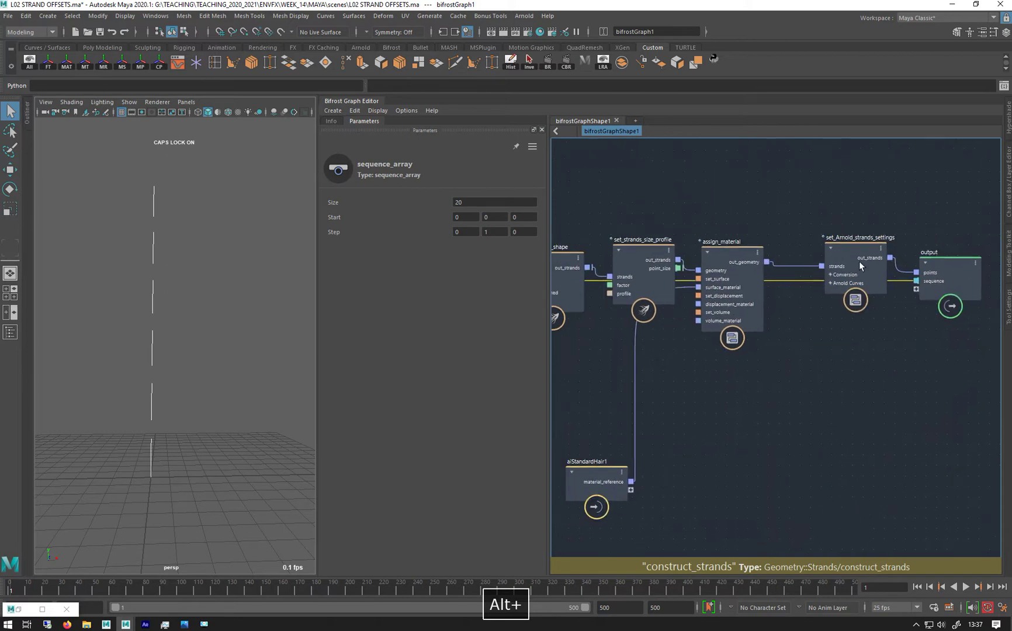
{"action": "left_click_drag", "start_coordinate": [858, 261], "coordinate": [878, 237]}
{"action": "left_click_drag", "start_coordinate": [756, 270], "coordinate": [797, 233]}
{"action": "left_click_drag", "start_coordinate": [630, 266], "coordinate": [674, 267]}
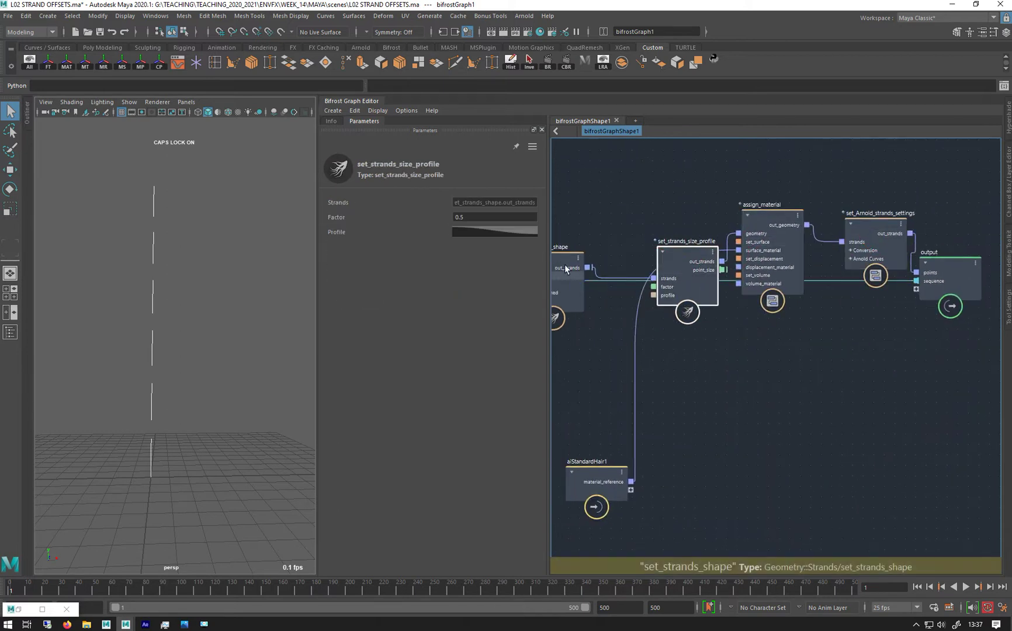
{"action": "middle_click_drag", "start_coordinate": [576, 209], "coordinate": [656, 189], "text": "alt"}
{"action": "left_click_drag", "start_coordinate": [630, 236], "coordinate": [651, 238]}
- Delete the two sequence array nodes and the construct_strands node from the graph
{"action": "middle_click_drag", "start_coordinate": [615, 189], "coordinate": [920, 181], "text": "alt"}
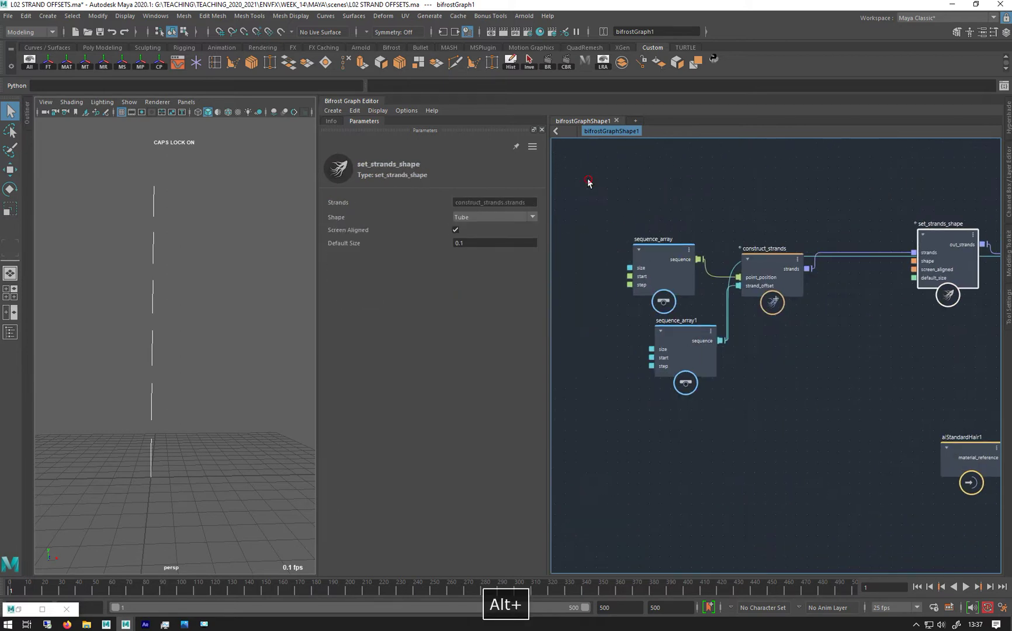
{"action": "left_click_drag", "start_coordinate": [589, 183], "coordinate": [856, 458]}
{"action": "key", "text": "Delete"}
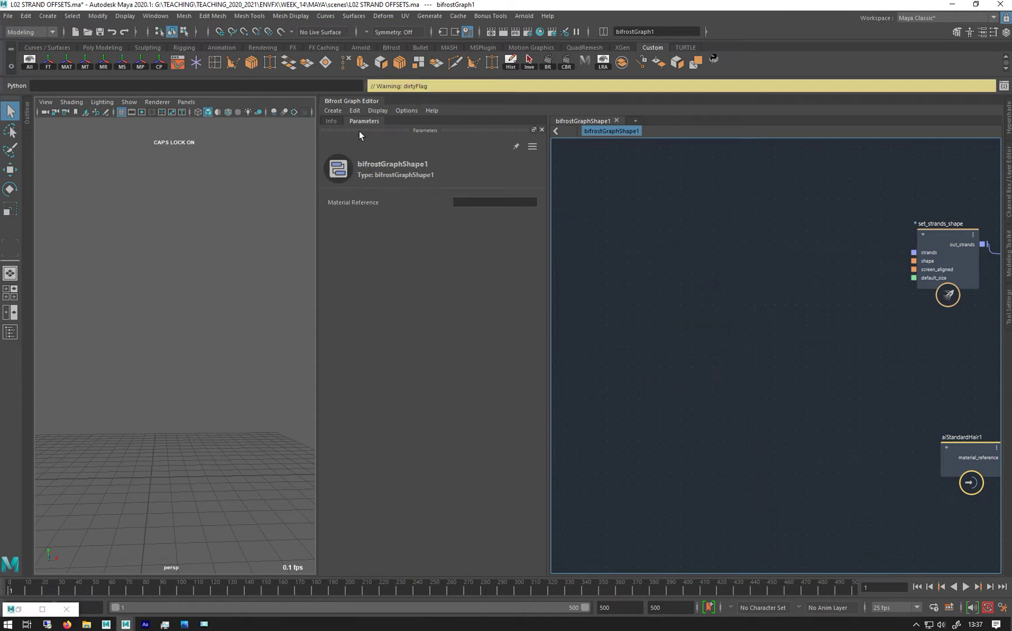
- Create a platonic solid polygon primitive at the centre of the scene
{"action": "left_click", "coordinate": [87, 48]}
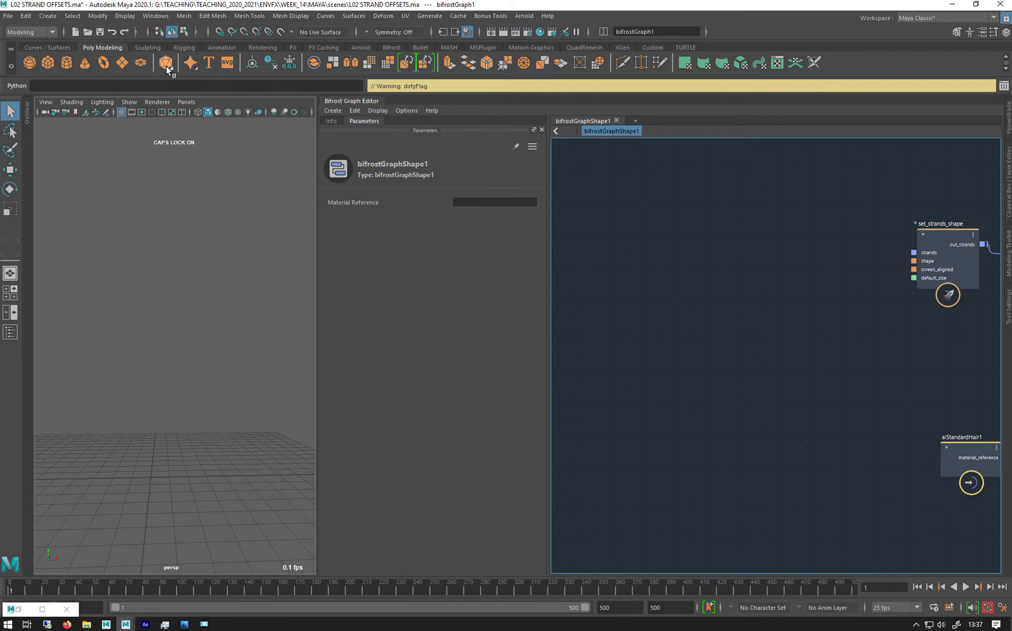
{"action": "left_click", "coordinate": [166, 64]}
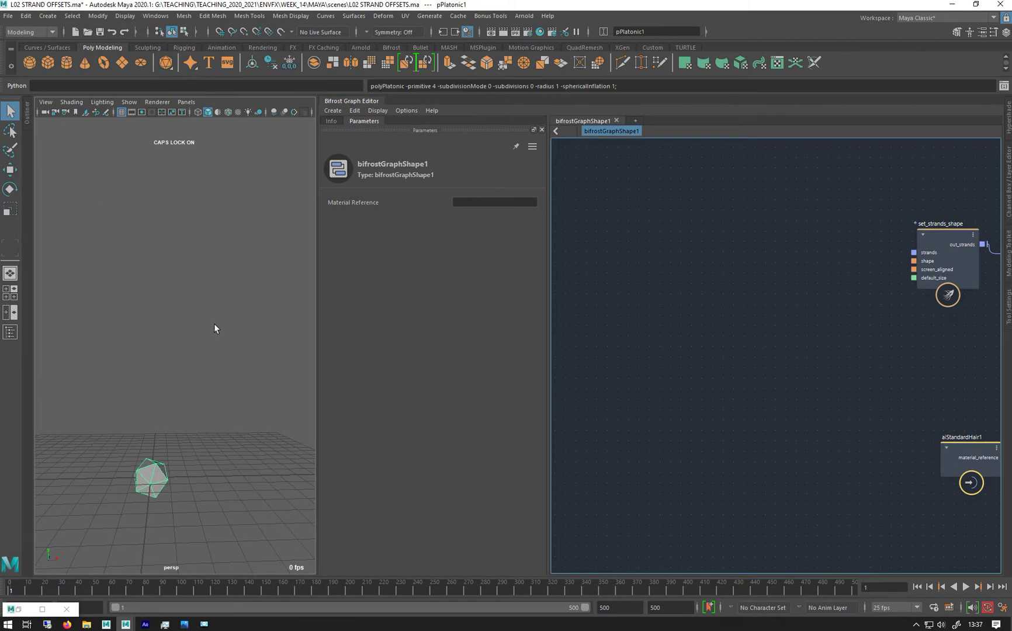
{"action": "left_click_drag", "start_coordinate": [137, 398], "coordinate": [139, 343], "text": "alt"}
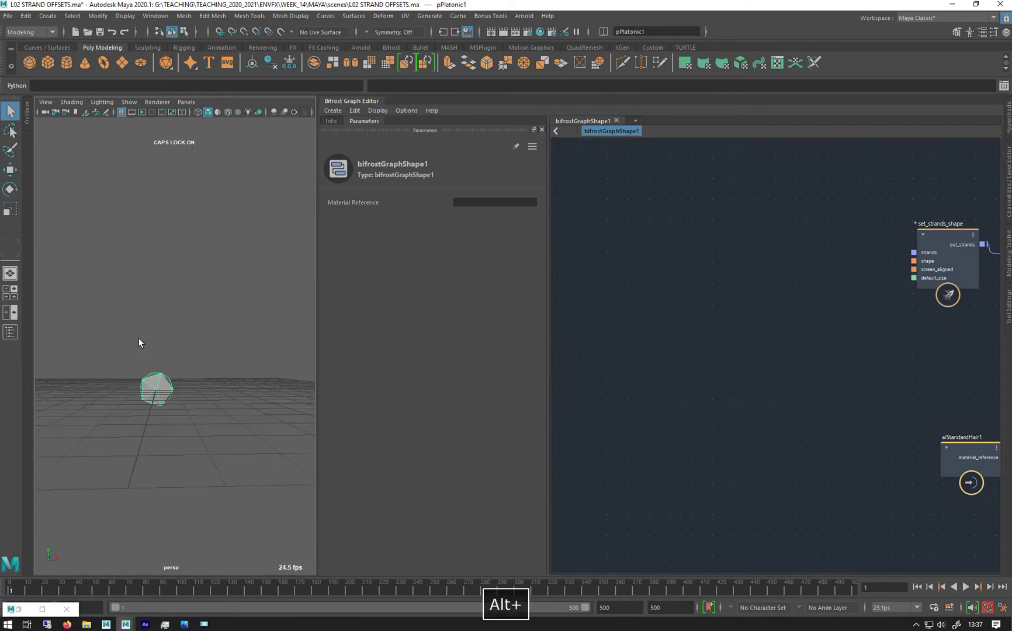
- Set the platonic solid's subdivision mode to Triangles and its subdivisions to 6
{"action": "left_click", "coordinate": [982, 32]}
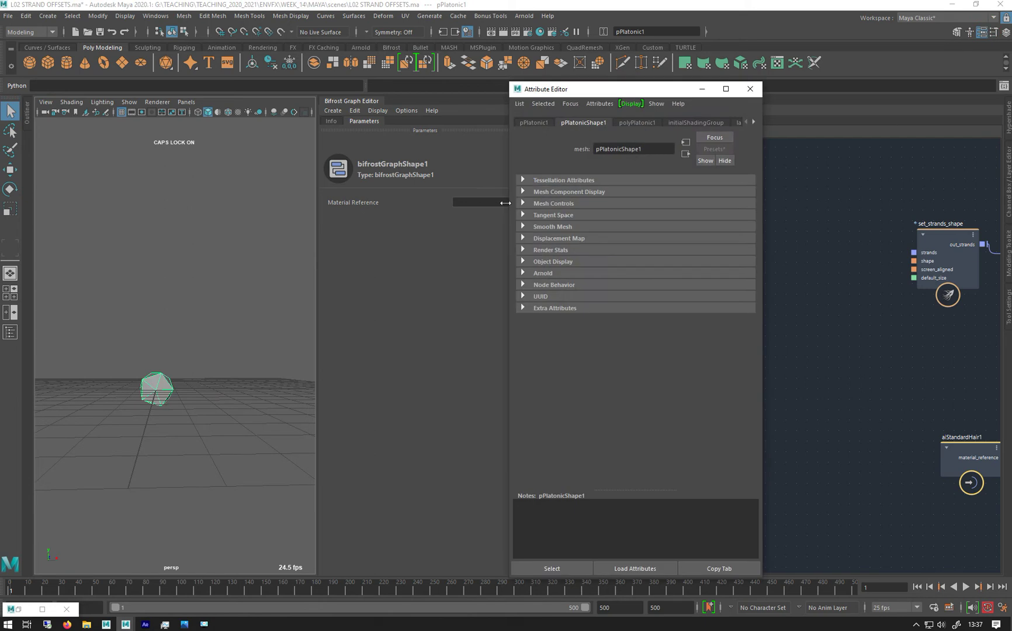
{"action": "left_click", "coordinate": [627, 123]}
{"action": "left_click", "coordinate": [613, 215]}
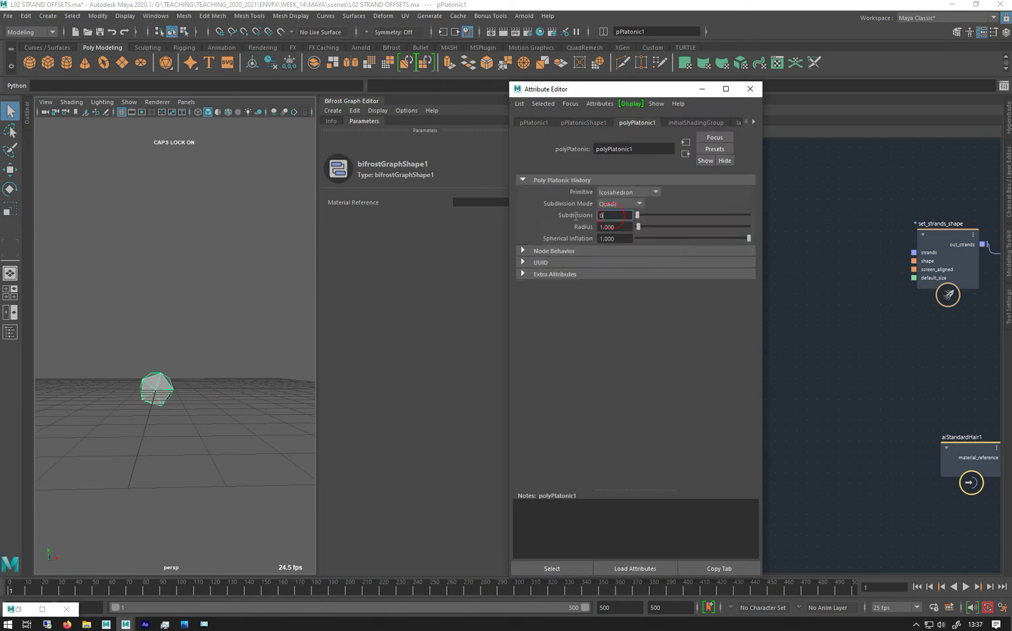
{"action": "type", "text": "2"}
{"action": "key", "text": "Return"}
{"action": "left_click", "coordinate": [626, 205]}
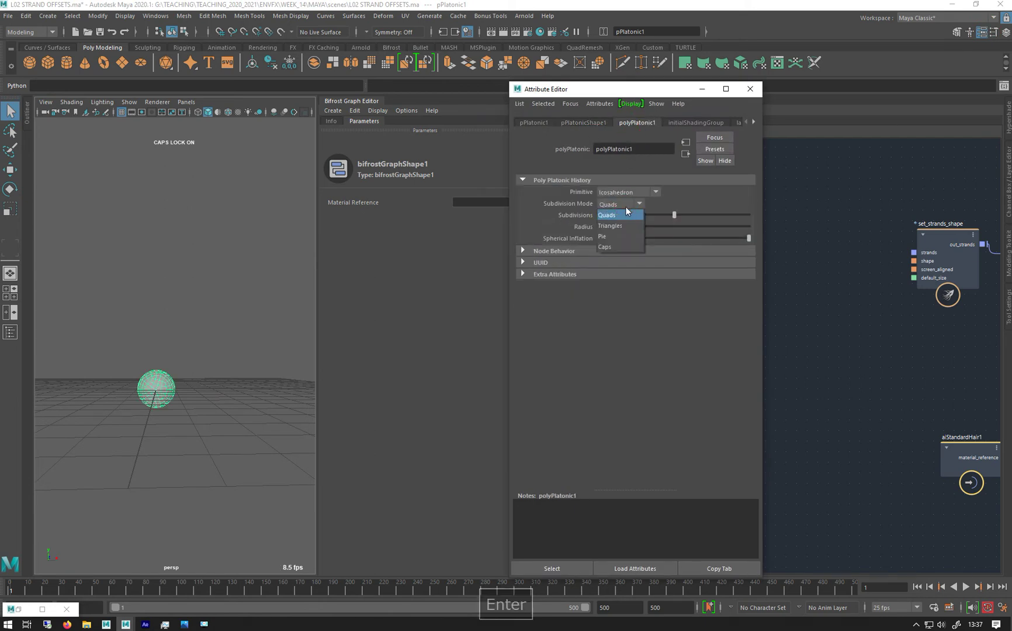
{"action": "left_click", "coordinate": [623, 230]}
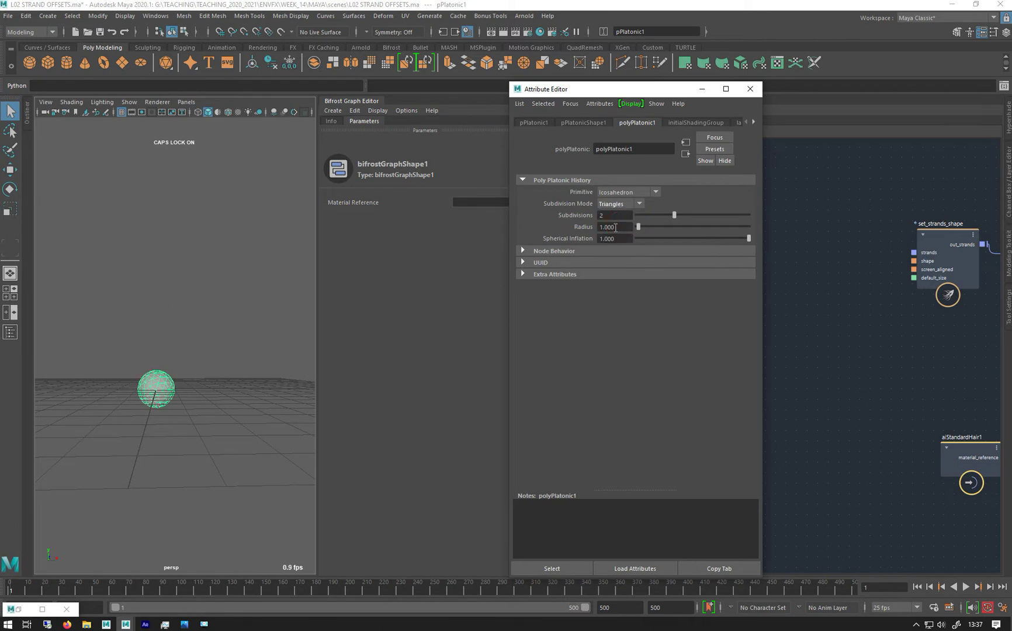
{"action": "left_click", "coordinate": [609, 214]}
{"action": "type", "text": "6"}
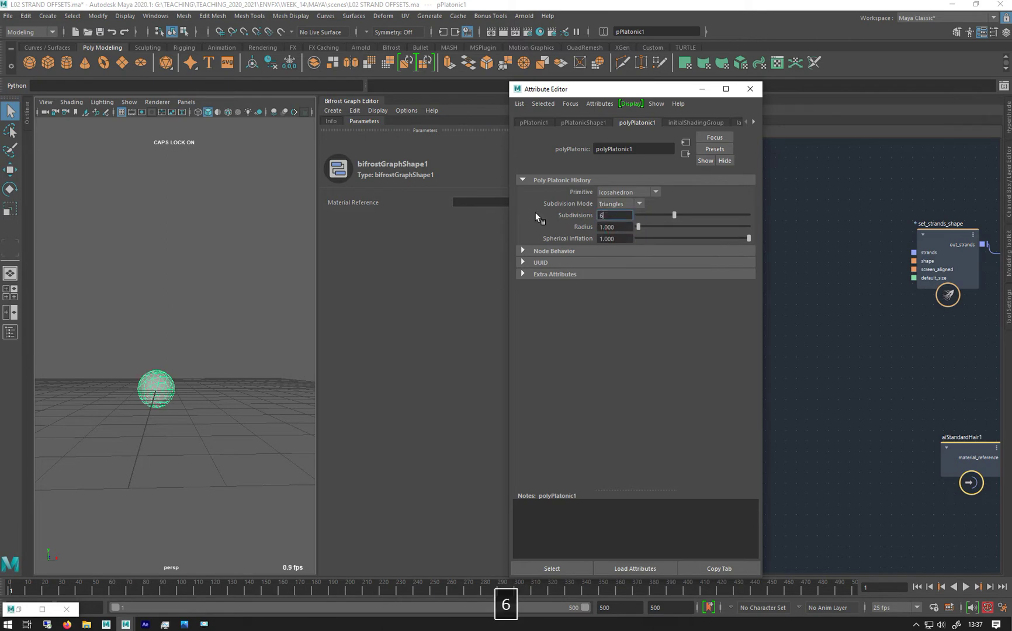
{"action": "key", "text": "Return"}
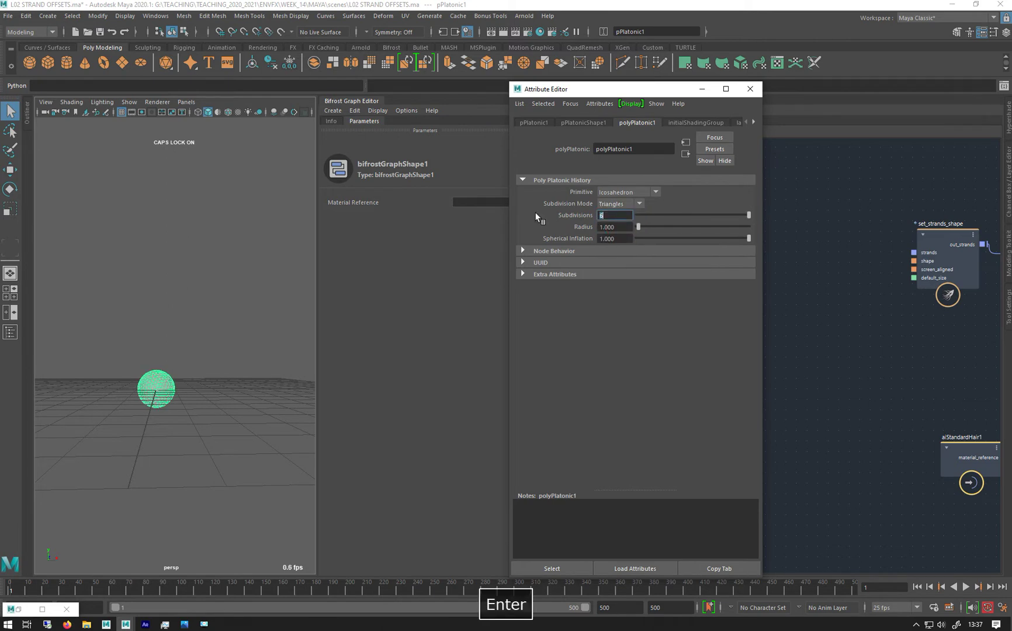
- Set the platonic solid's radius to 3 and close its attributes
{"action": "left_click", "coordinate": [623, 228]}
{"action": "type", "text": "2"}
{"action": "key", "text": "Return"}
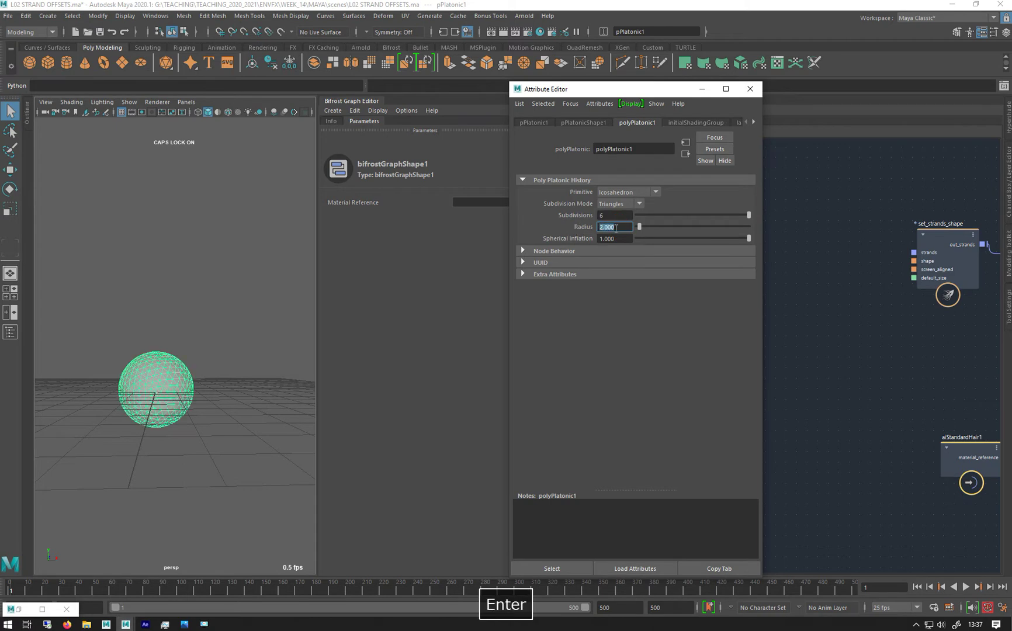
{"action": "type", "text": "3"}
{"action": "key", "text": "Return"}
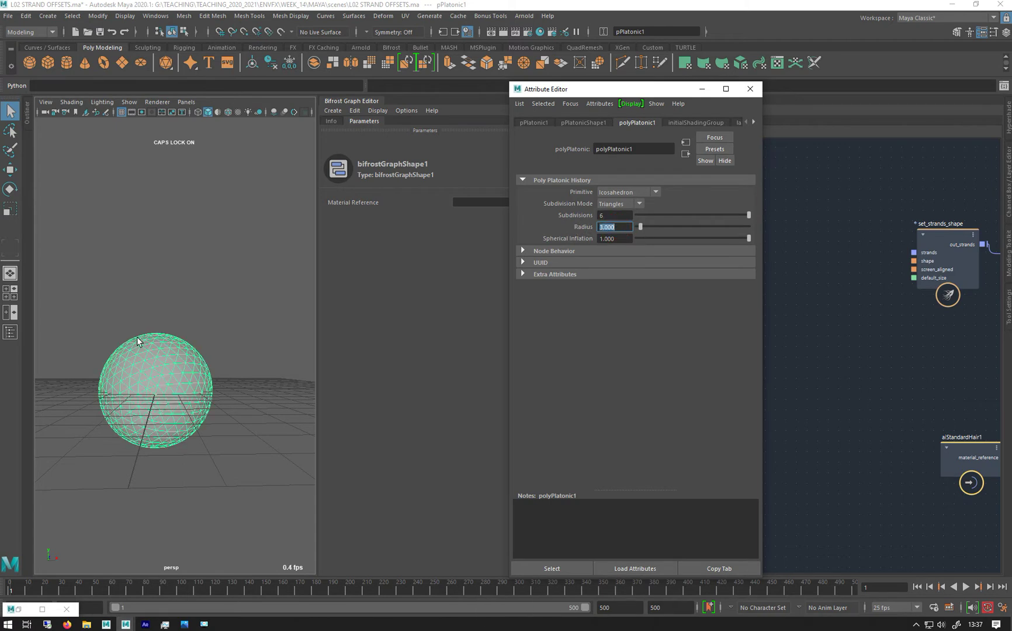
{"action": "left_click_drag", "start_coordinate": [99, 366], "coordinate": [91, 426], "text": "alt"}
{"action": "middle_click_drag", "start_coordinate": [114, 366], "coordinate": [130, 288], "text": "alt"}
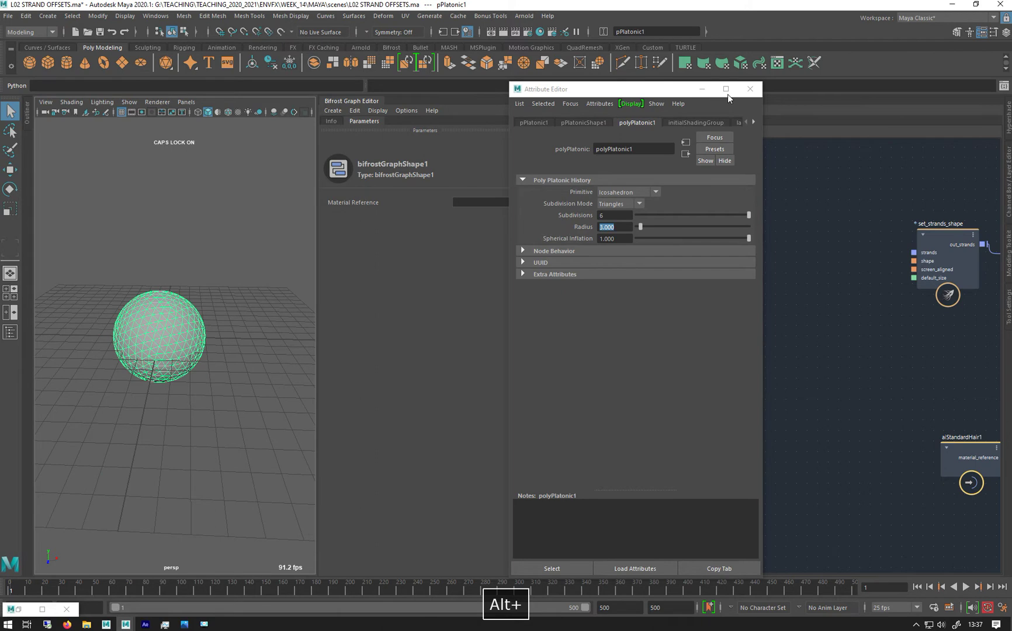
{"action": "left_click", "coordinate": [751, 89]}
- Move the aiStandardHair1 node slightly closer to the strands nodes above it
{"action": "middle_click_drag", "start_coordinate": [768, 314], "coordinate": [603, 321], "text": "alt"}
{"action": "left_click_drag", "start_coordinate": [786, 465], "coordinate": [782, 437]}
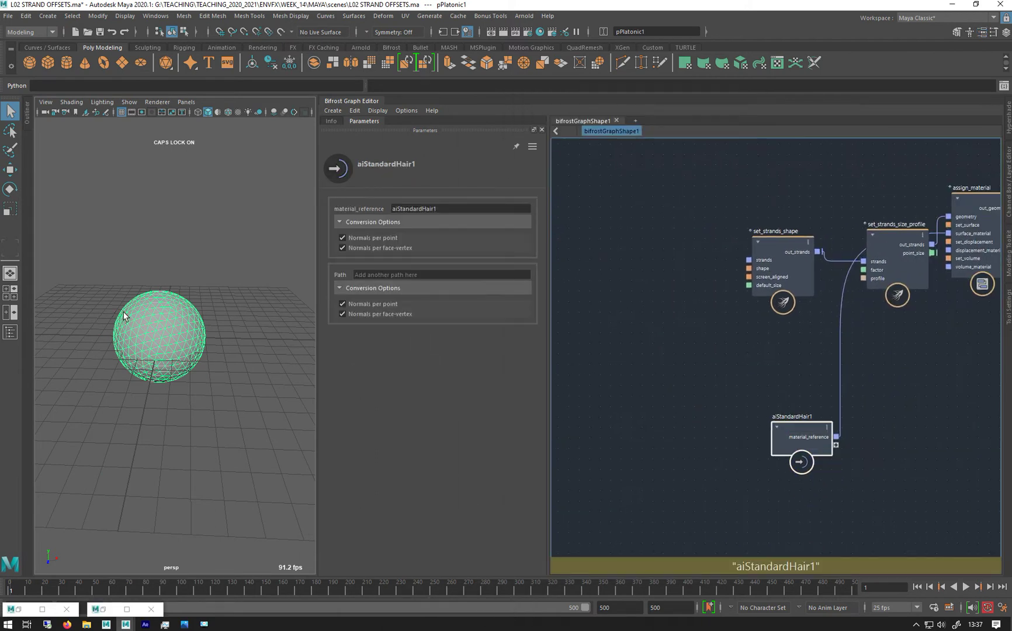
{"action": "right_click_drag", "start_coordinate": [124, 312], "coordinate": [178, 315], "text": "alt"}
{"action": "mouse_move", "coordinate": [141, 282]}
{"action": "middle_mouse_down", "text": "alt"}
{"action": "mouse_move", "coordinate": [156, 280]}
{"action": "mouse_move", "coordinate": [146, 287]}
{"action": "middle_mouse_up", "text": "alt"}
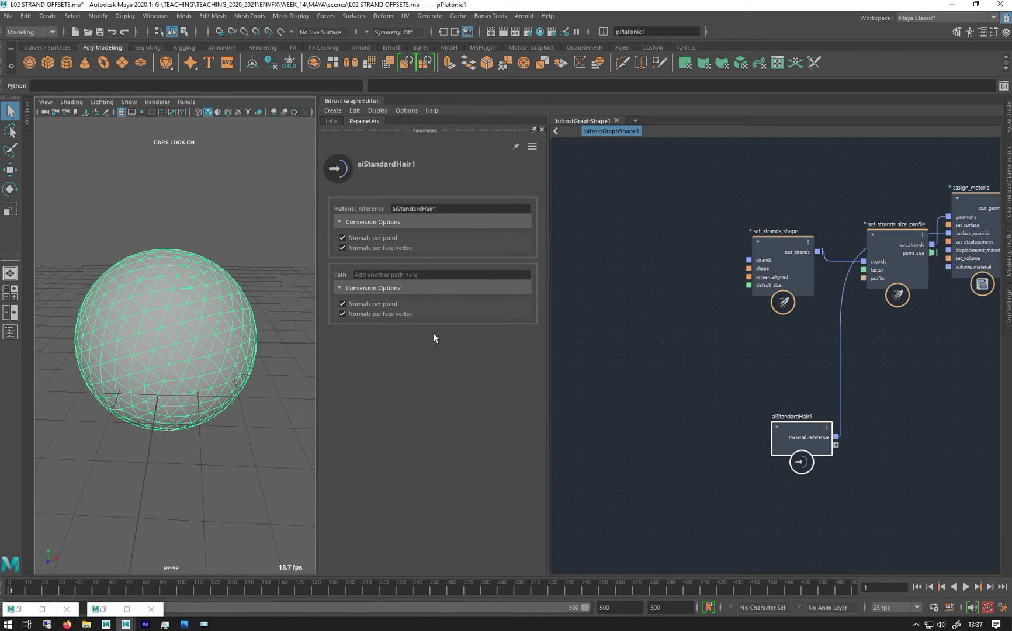
- Add a create_strands_along_normals node and place it before the set_strands_shape node
{"action": "middle_click_drag", "start_coordinate": [631, 285], "coordinate": [692, 288], "text": "alt"}
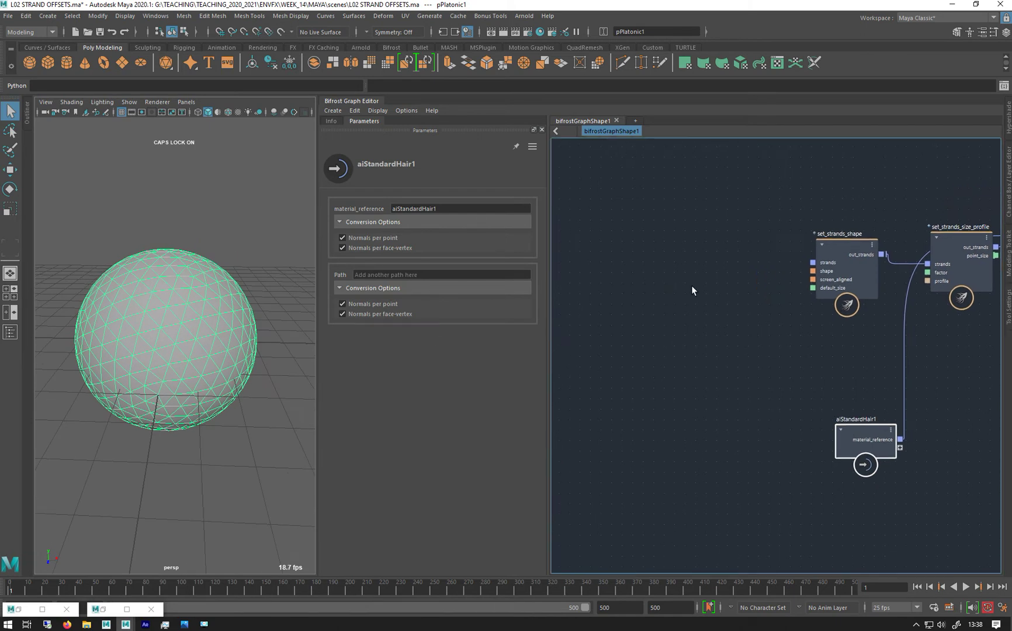
{"action": "key", "text": "Tab"}
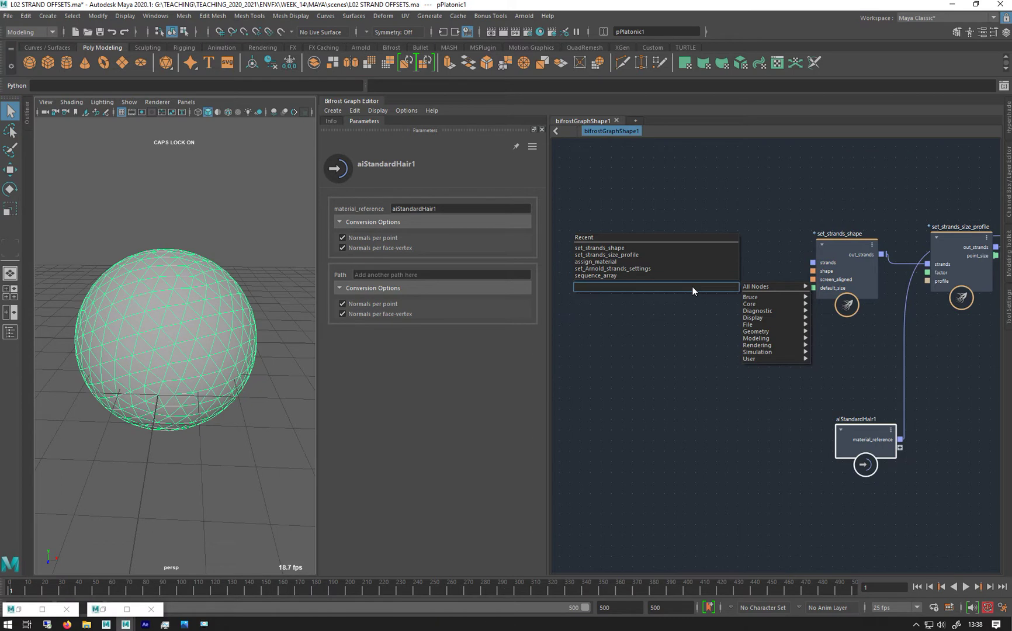
{"action": "type", "text": "CREAT"}
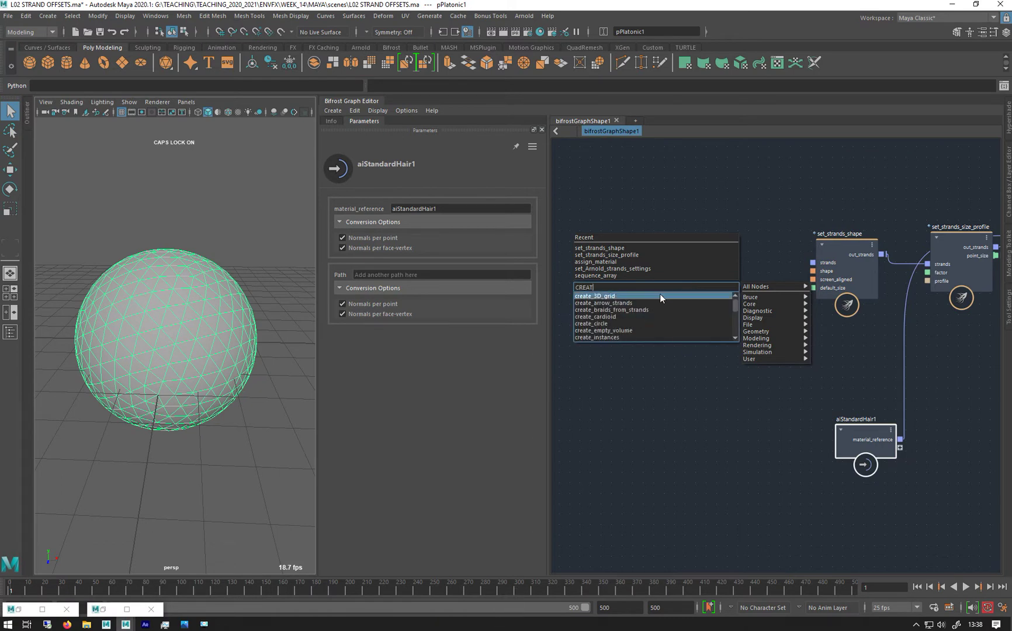
{"action": "scroll", "coordinate": [660, 294], "scroll_direction": "down", "scroll_amount": 1}
{"action": "scroll", "coordinate": [660, 293], "scroll_direction": "down", "scroll_amount": 3}
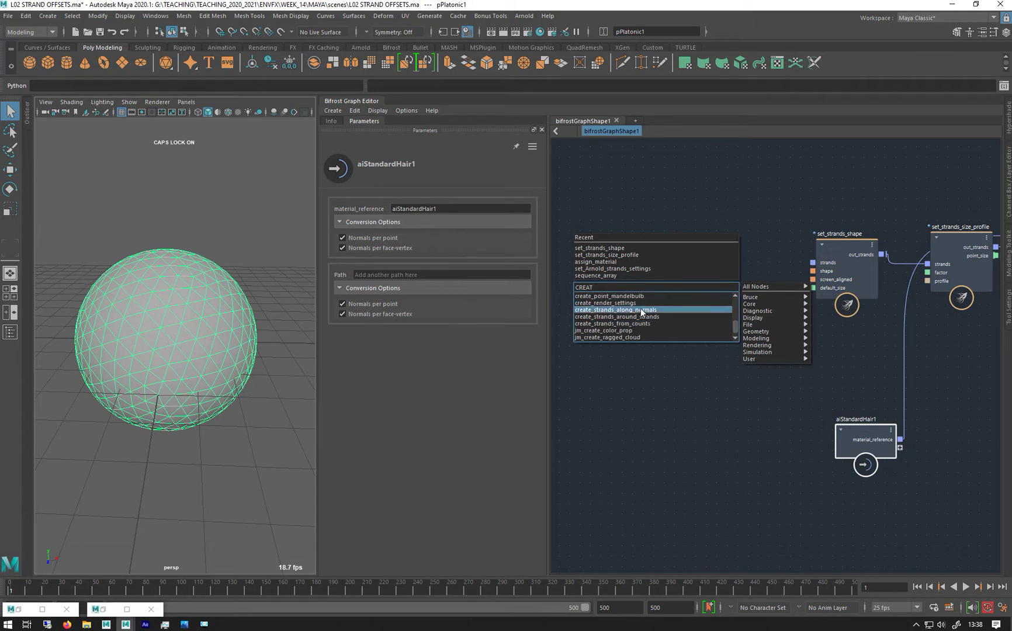
{"action": "left_click", "coordinate": [641, 310]}
{"action": "left_click_drag", "start_coordinate": [668, 308], "coordinate": [681, 272]}
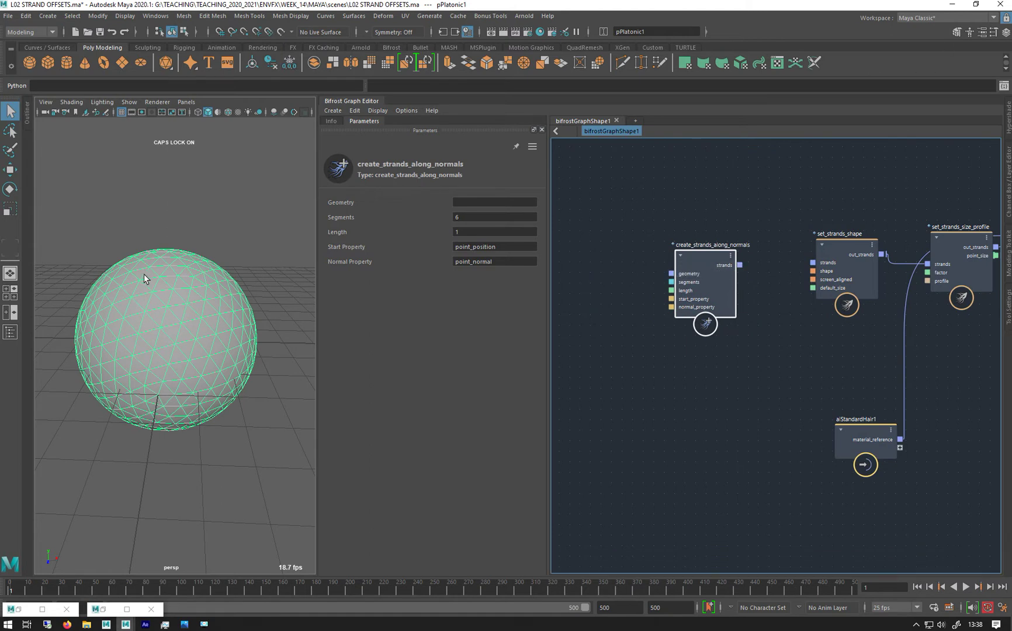
- Examine the sphere's triangulated mesh up close alongside its polyPlatonic creation attributes
{"action": "left_click_drag", "start_coordinate": [144, 275], "coordinate": [138, 280], "text": "alt"}
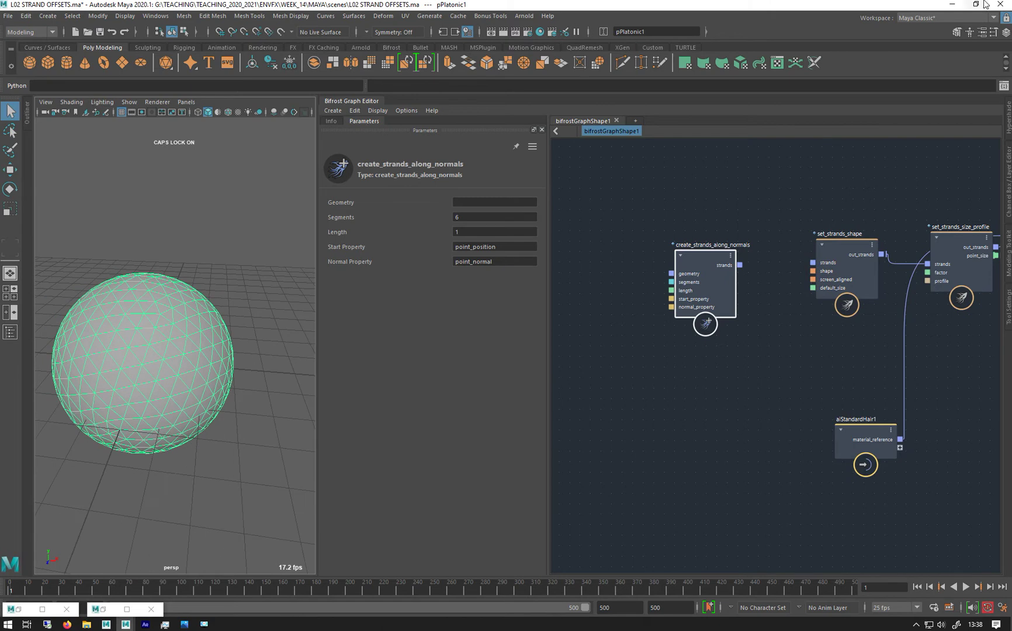
{"action": "left_click", "coordinate": [982, 32]}
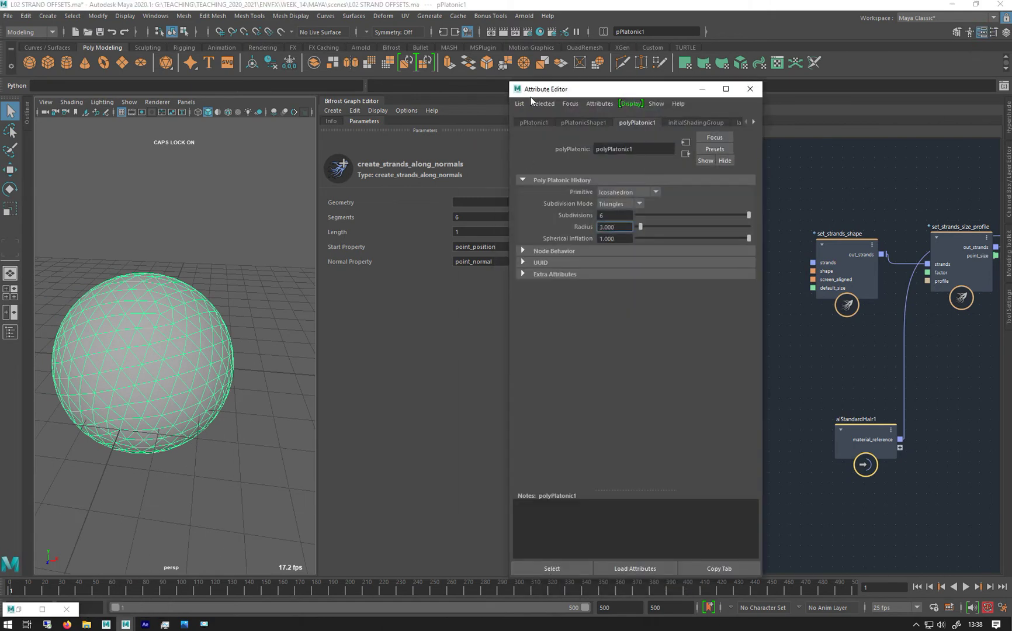
{"action": "left_click_drag", "start_coordinate": [531, 98], "coordinate": [583, 98]}
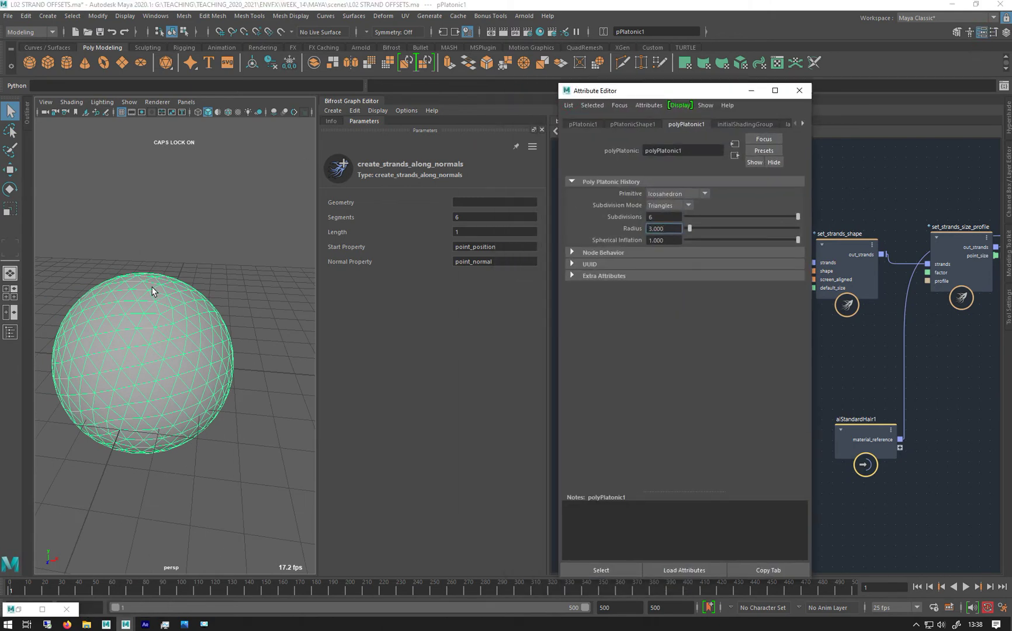
{"action": "middle_click_drag", "start_coordinate": [134, 321], "coordinate": [160, 306], "text": "alt"}
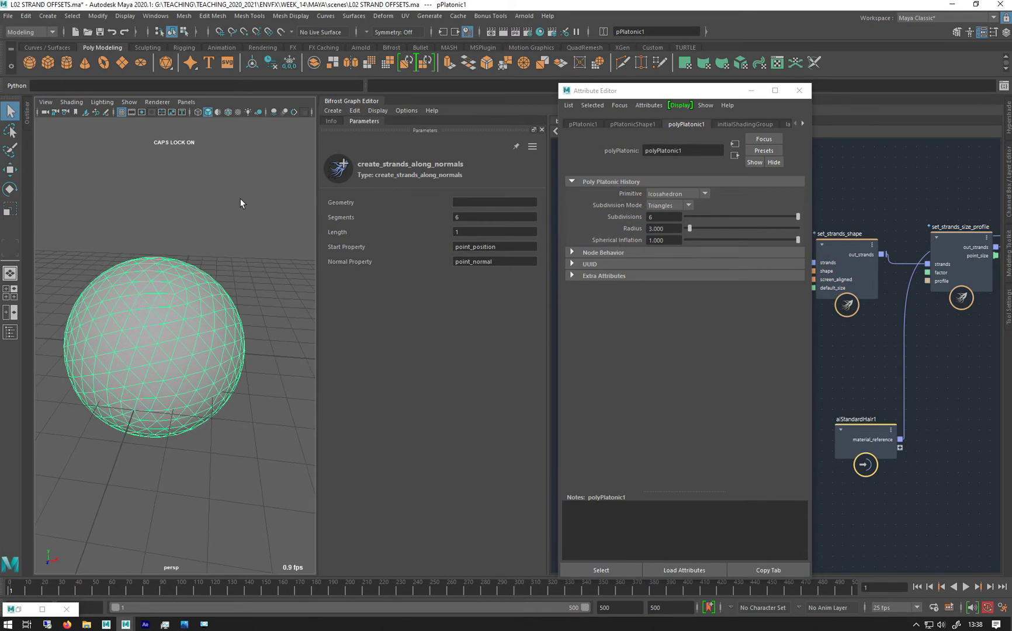
{"action": "left_click_drag", "start_coordinate": [211, 283], "coordinate": [178, 271], "text": "alt"}
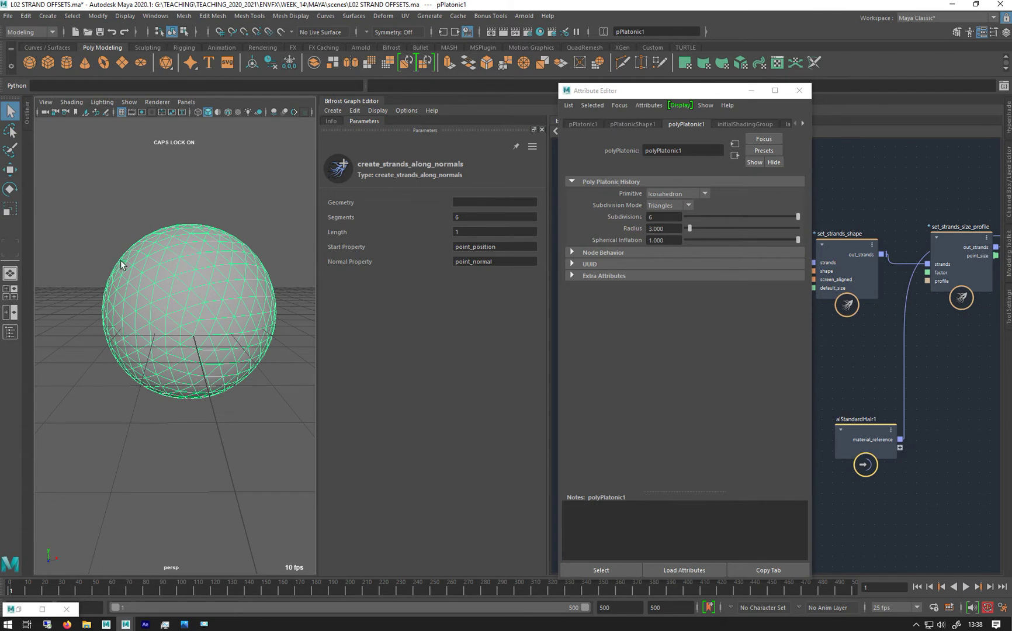
{"action": "right_click_drag", "start_coordinate": [121, 265], "coordinate": [167, 311], "text": "alt"}
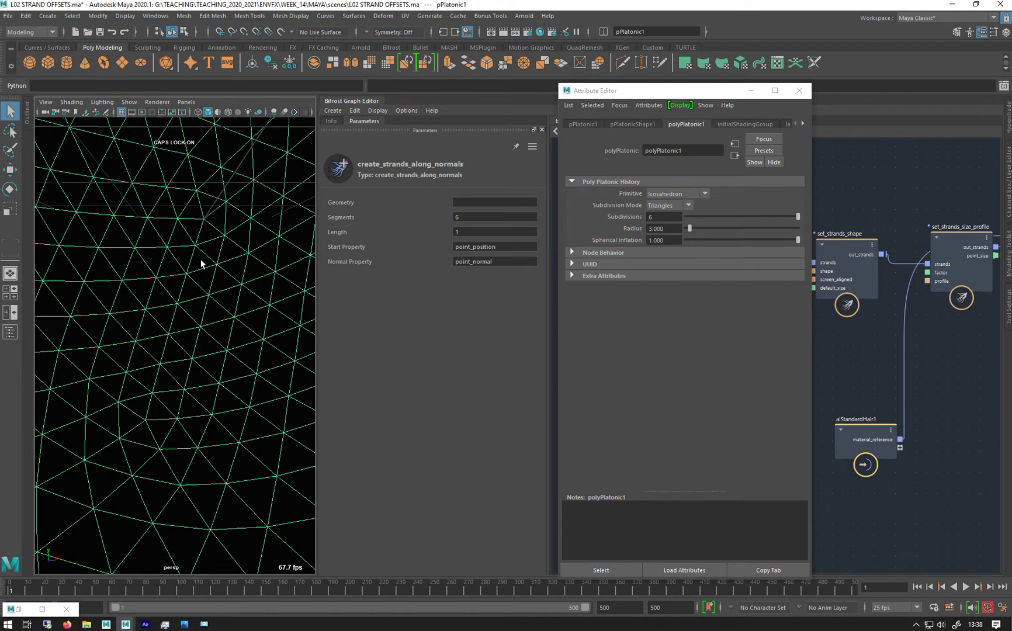
{"action": "mouse_move", "coordinate": [200, 264]}
{"action": "right_mouse_down", "text": "alt"}
{"action": "mouse_move", "coordinate": [215, 267]}
{"action": "mouse_move", "coordinate": [197, 262]}
{"action": "right_mouse_up", "text": "alt"}
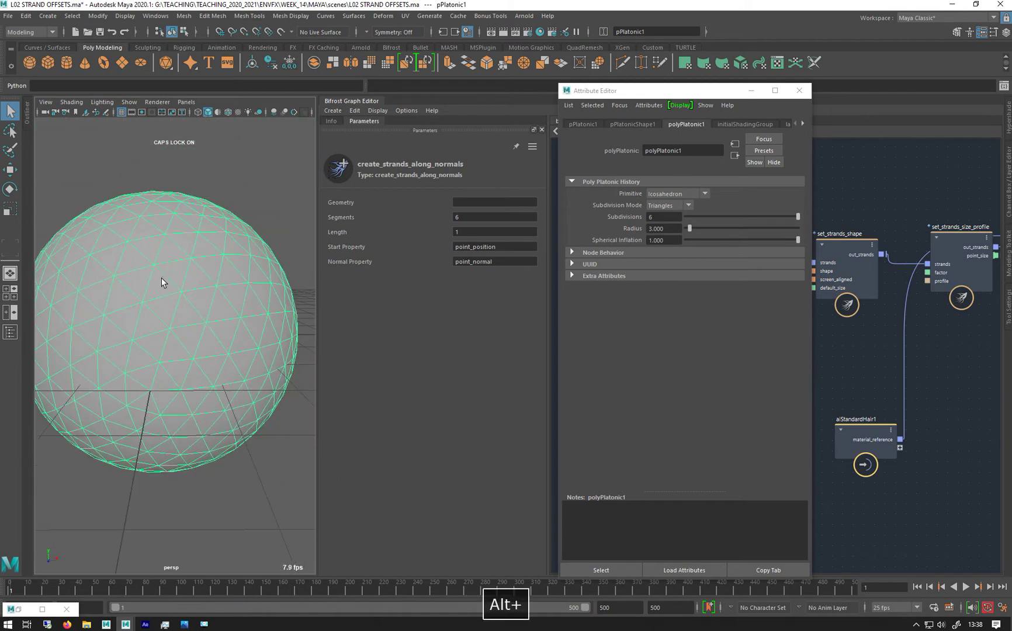
- Enable backface culling in the perspective view
{"action": "left_click", "coordinate": [46, 101]}
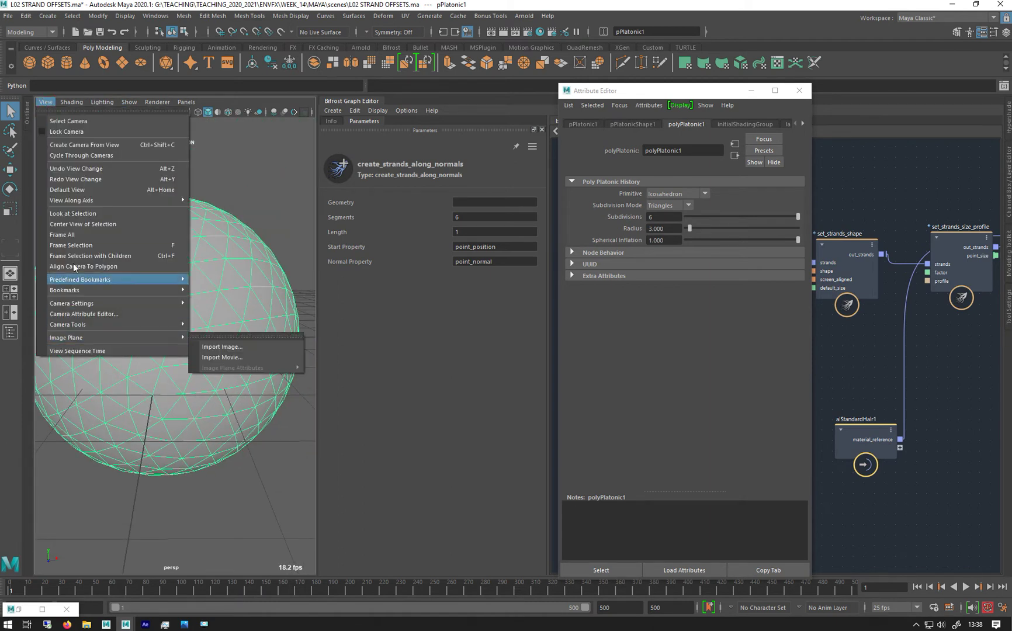
{"action": "mouse_move", "coordinate": [58, 106]}
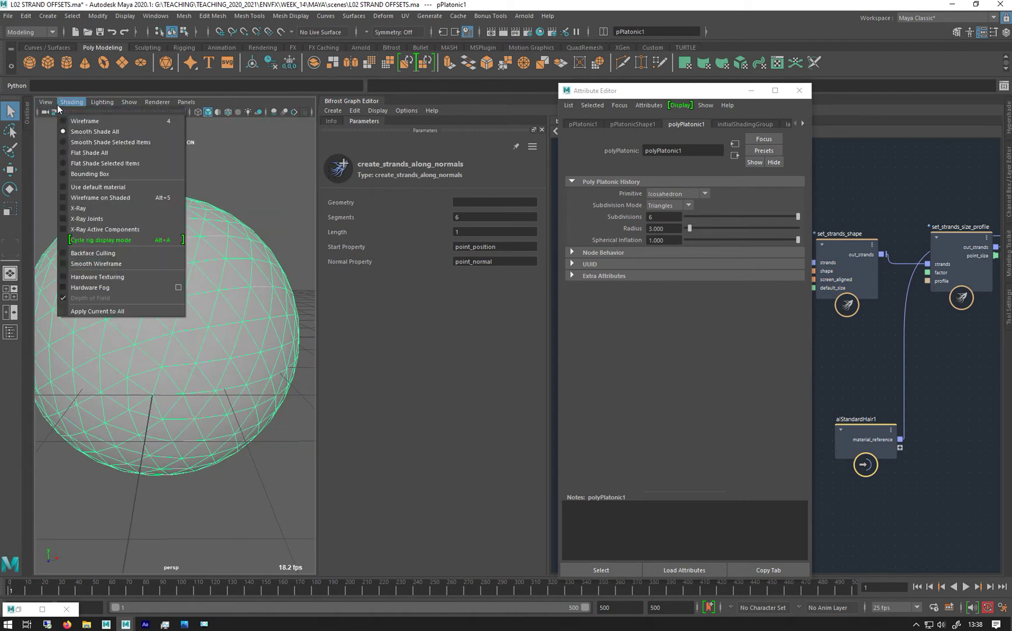
{"action": "left_click", "coordinate": [85, 254]}
{"action": "mouse_move", "coordinate": [117, 278]}
{"action": "right_mouse_down", "text": "alt"}
{"action": "mouse_move", "coordinate": [141, 291]}
{"action": "mouse_move", "coordinate": [128, 283]}
{"action": "right_mouse_up", "text": "alt"}
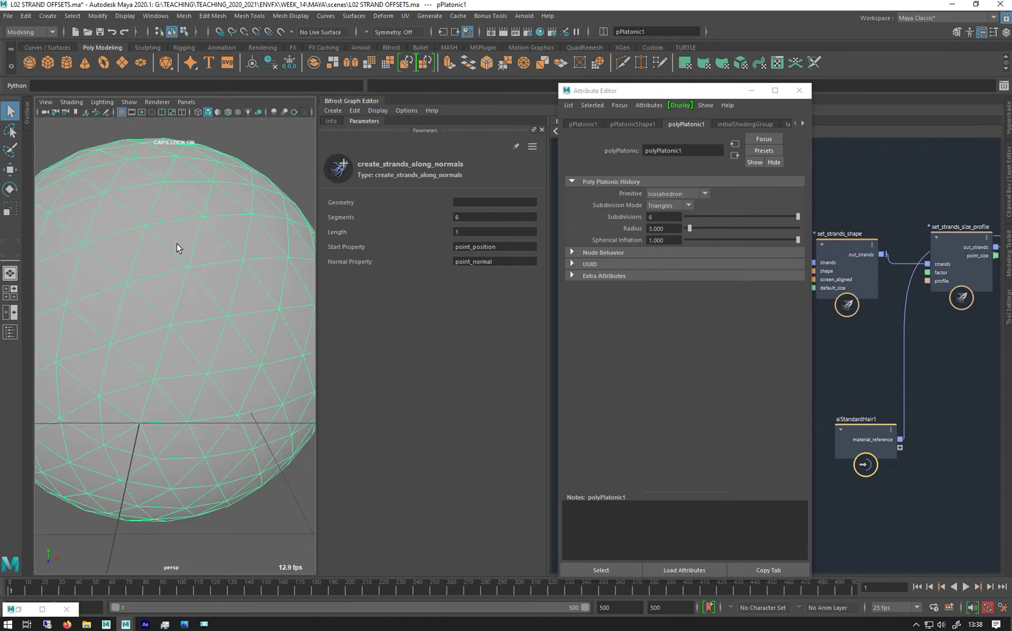
- Toggle backface culling in the perspective view
{"action": "left_click_drag", "start_coordinate": [172, 256], "coordinate": [116, 250], "text": "alt"}
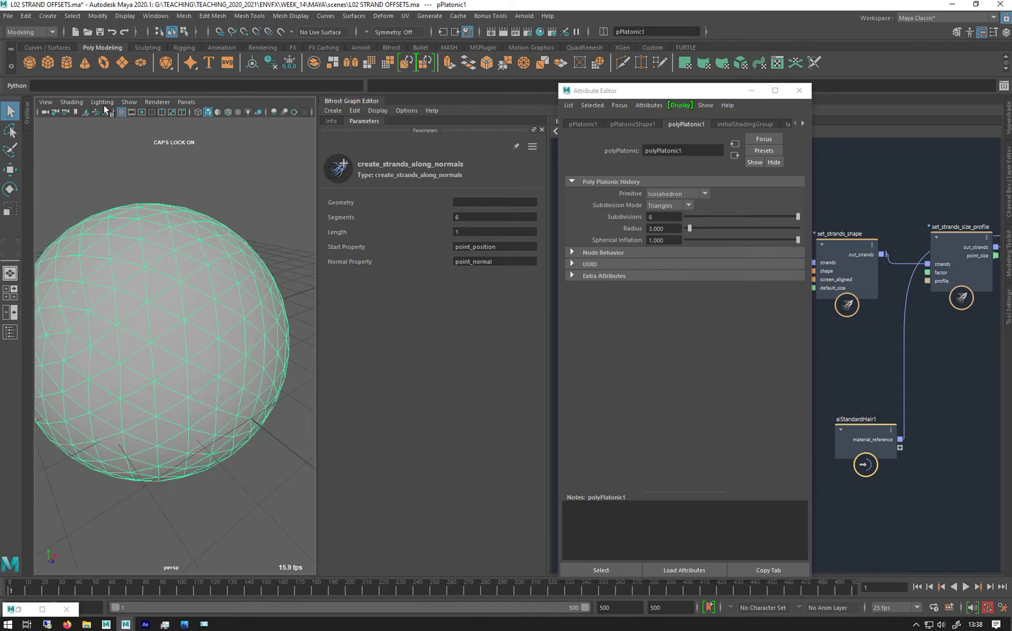
{"action": "left_click", "coordinate": [71, 102]}
{"action": "left_click", "coordinate": [85, 254]}
- Display the face normals of pPlatonicShape1, examine them around the sphere, and hide them again
{"action": "left_click", "coordinate": [584, 124]}
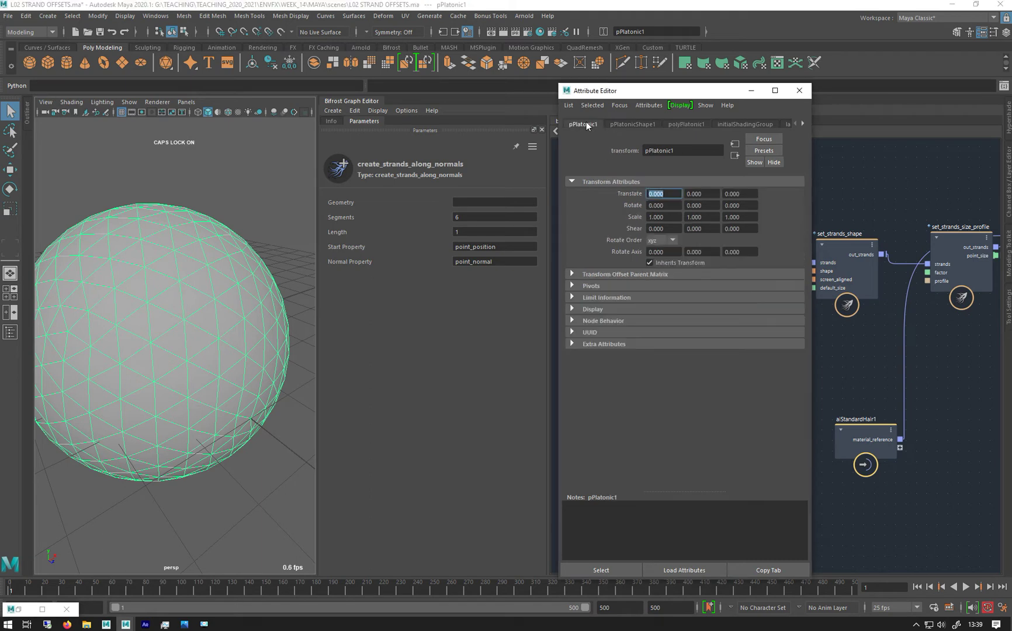
{"action": "left_click", "coordinate": [615, 126]}
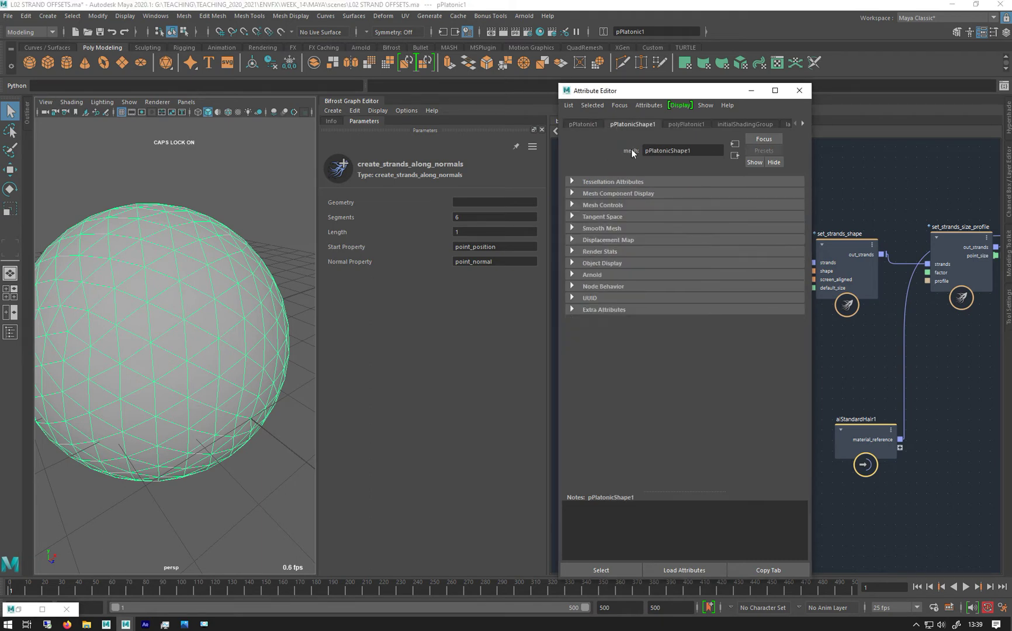
{"action": "left_click", "coordinate": [617, 194]}
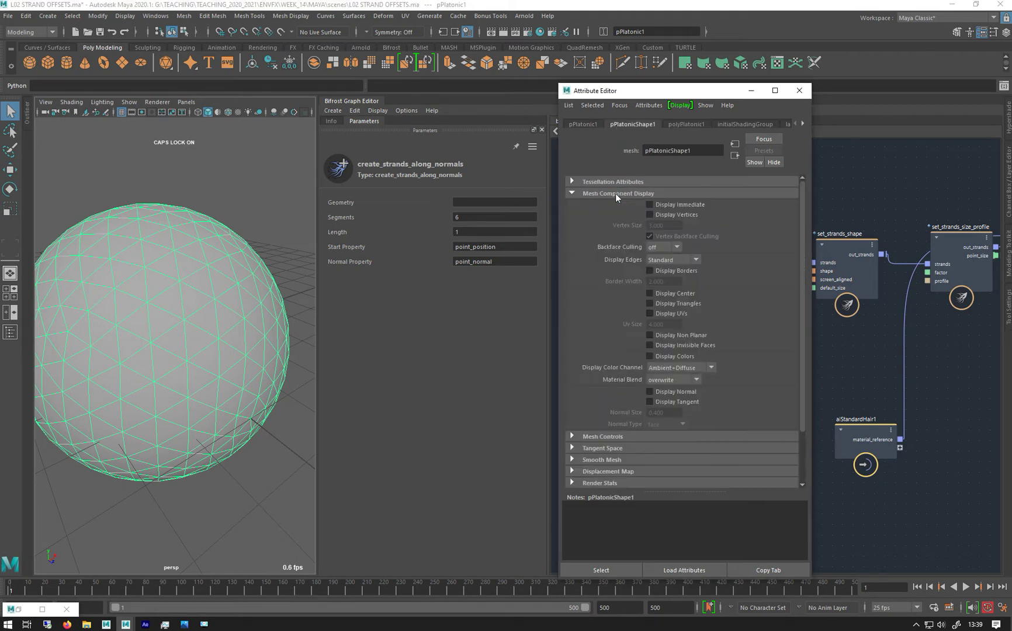
{"action": "left_click", "coordinate": [650, 392]}
{"action": "left_click_drag", "start_coordinate": [149, 338], "coordinate": [163, 330], "text": "alt"}
{"action": "right_click_drag", "start_coordinate": [142, 296], "coordinate": [152, 298], "text": "alt"}
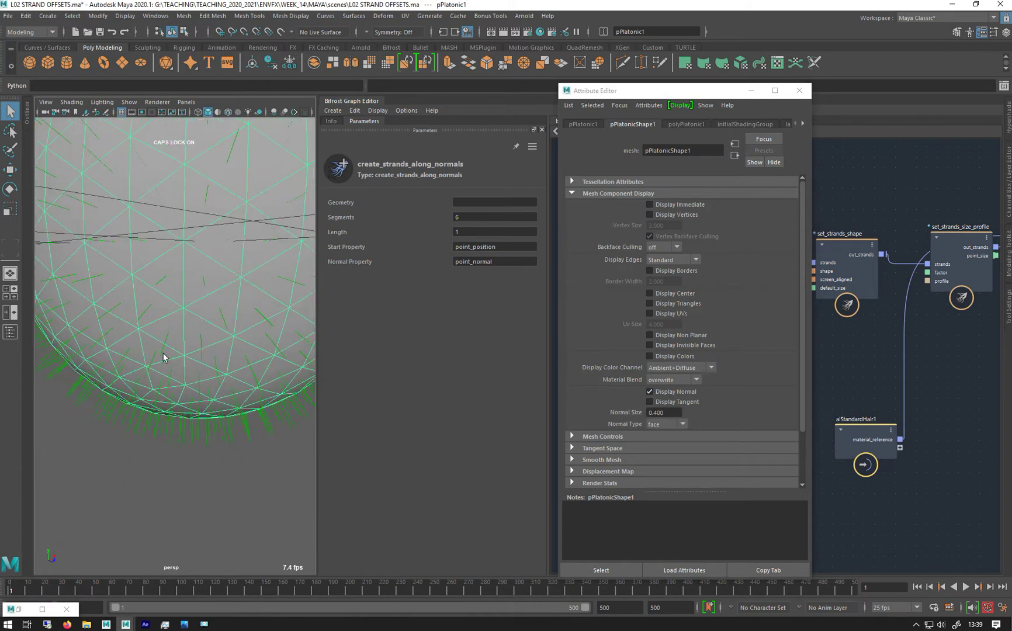
{"action": "mouse_move", "coordinate": [162, 355]}
{"action": "left_mouse_down", "text": "alt"}
{"action": "mouse_move", "coordinate": [165, 344]}
{"action": "mouse_move", "coordinate": [174, 366]}
{"action": "left_mouse_up", "text": "alt"}
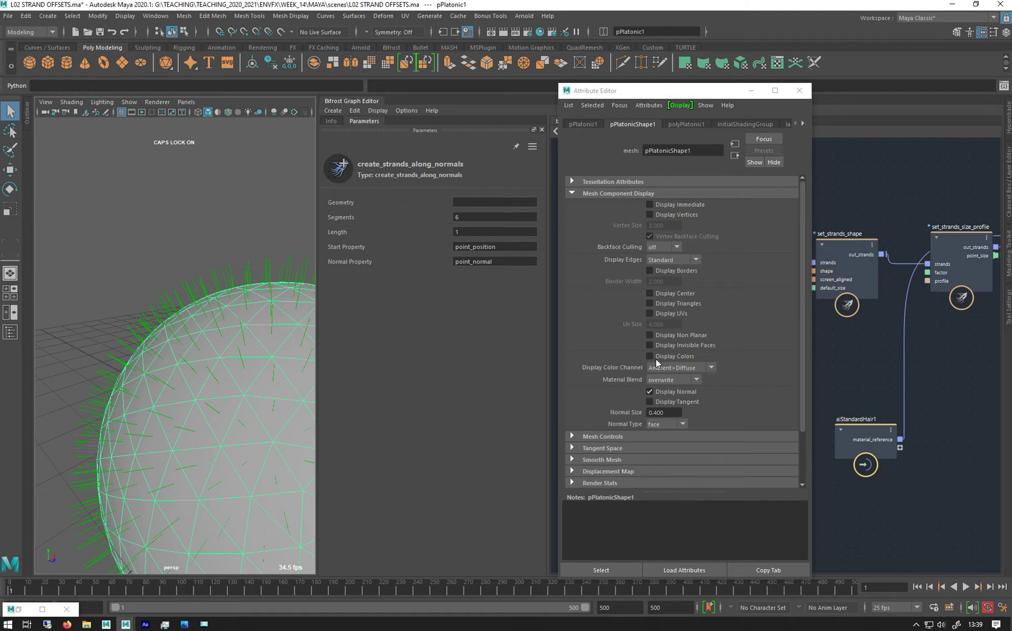
{"action": "left_click", "coordinate": [659, 394]}
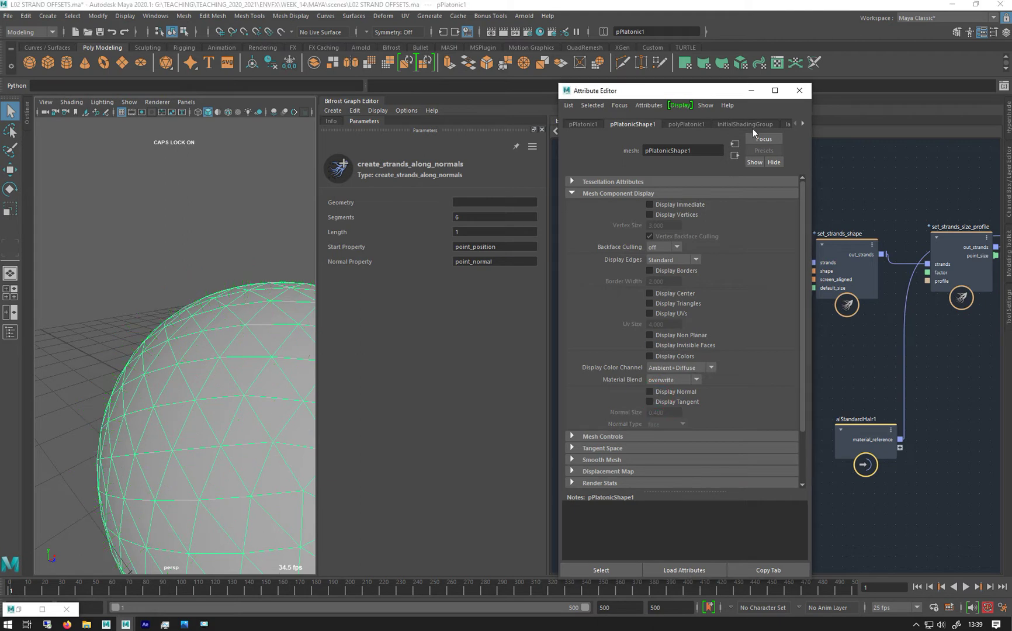
{"action": "left_click", "coordinate": [751, 91]}
{"action": "left_click_drag", "start_coordinate": [242, 370], "coordinate": [257, 335], "text": "alt"}
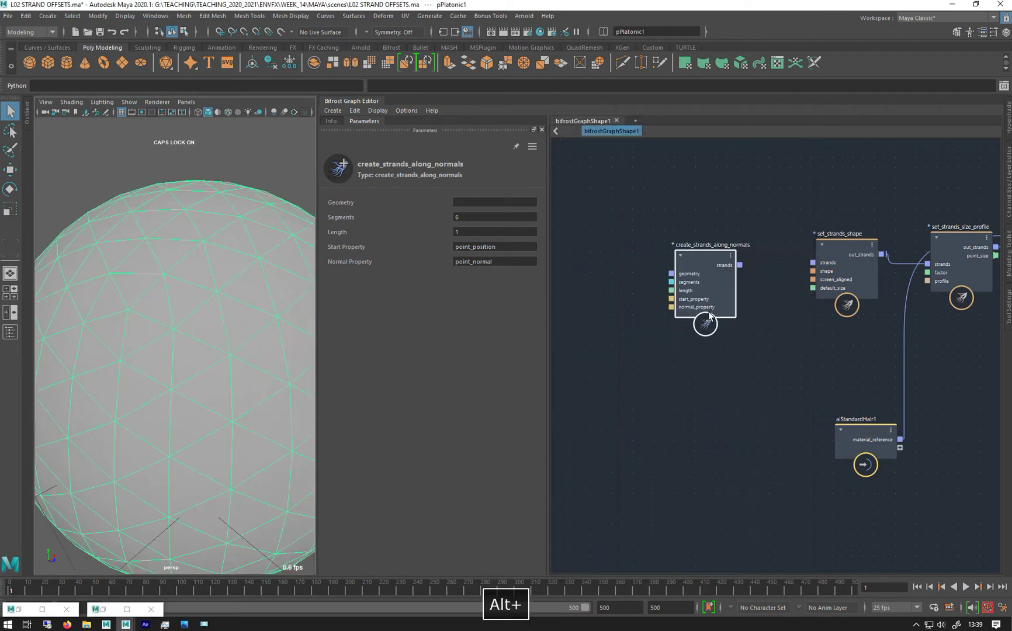
- Move the create_strands_along_normals node up slightly and bring the pPlatonic1 mesh into the Bifrost graph as an input node
{"action": "left_click_drag", "start_coordinate": [709, 316], "coordinate": [713, 289]}
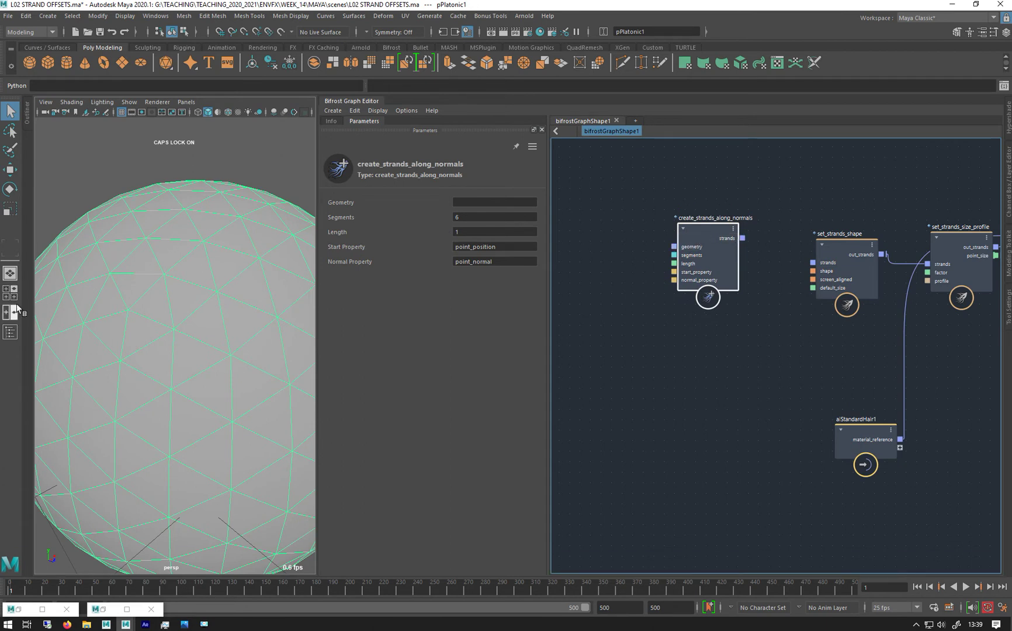
{"action": "left_click", "coordinate": [6, 330]}
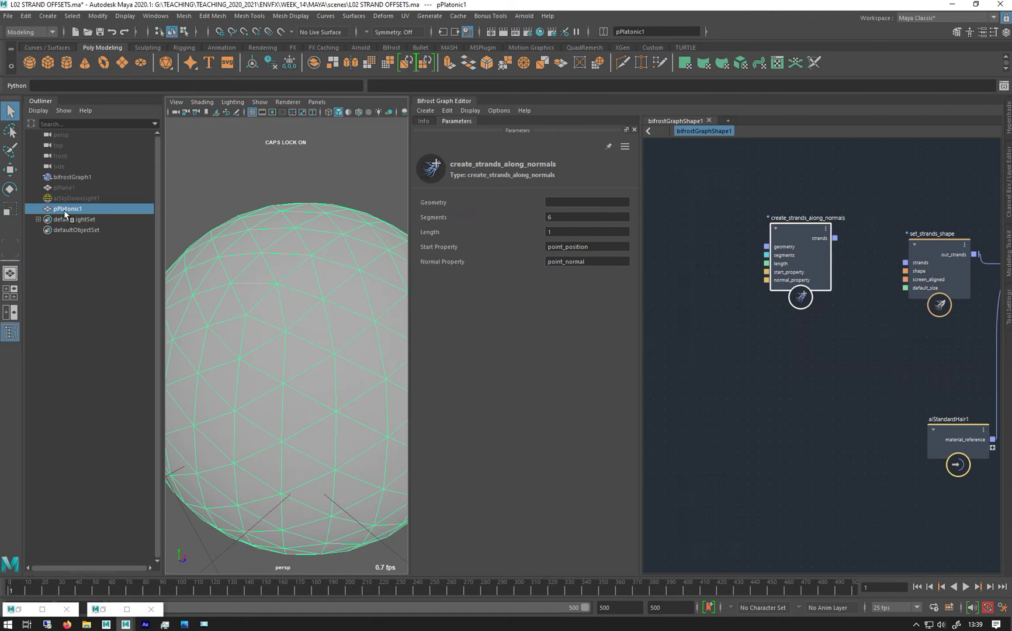
{"action": "left_click_drag", "start_coordinate": [65, 209], "coordinate": [725, 338]}
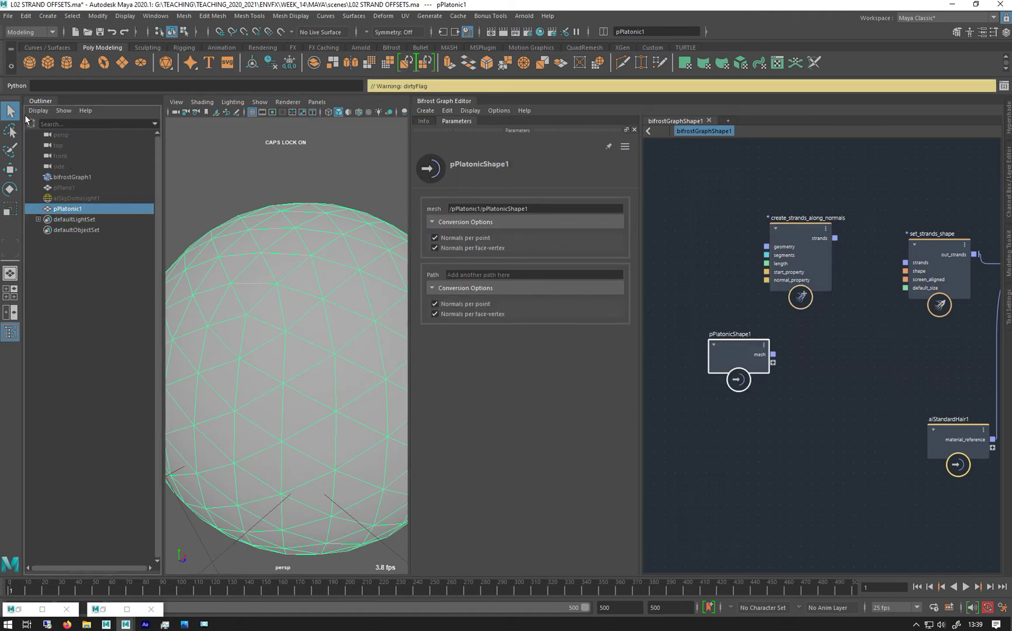
{"action": "left_click", "coordinate": [39, 101]}
- Connect the pPlatonicShape1 mesh to the geometry input of create_strands_along_normals, and its strands output to set_strands_shape
{"action": "left_click_drag", "start_coordinate": [635, 354], "coordinate": [679, 244]}
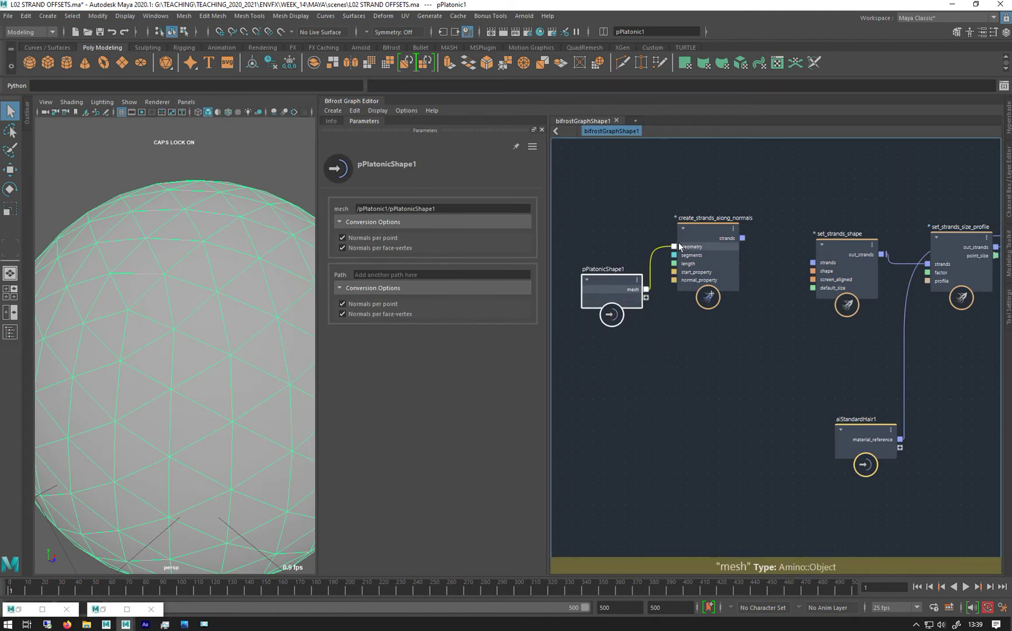
{"action": "left_click_drag", "start_coordinate": [742, 238], "coordinate": [814, 263]}
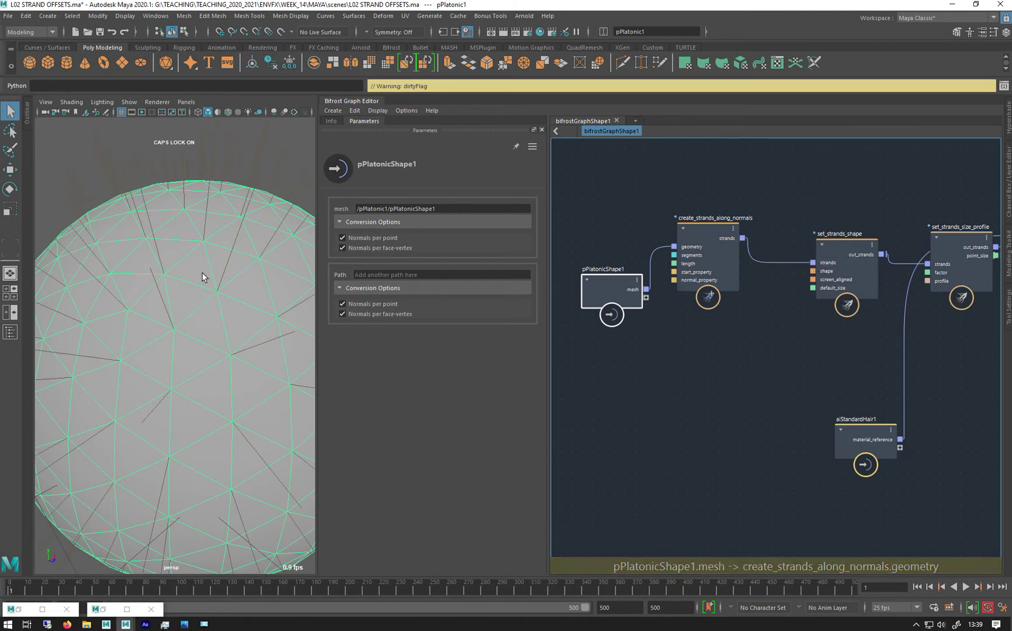
- Turn on wireframe on shaded in the perspective view and inspect the strands growing from the sphere
{"action": "right_click_drag", "start_coordinate": [203, 278], "coordinate": [164, 259], "text": "alt"}
{"action": "left_click", "coordinate": [194, 227]}
{"action": "left_click_drag", "start_coordinate": [132, 303], "coordinate": [197, 296], "text": "alt"}
{"action": "middle_click_drag", "start_coordinate": [197, 296], "coordinate": [108, 281], "text": "alt"}
{"action": "left_click_drag", "start_coordinate": [108, 285], "coordinate": [160, 219], "text": "alt"}
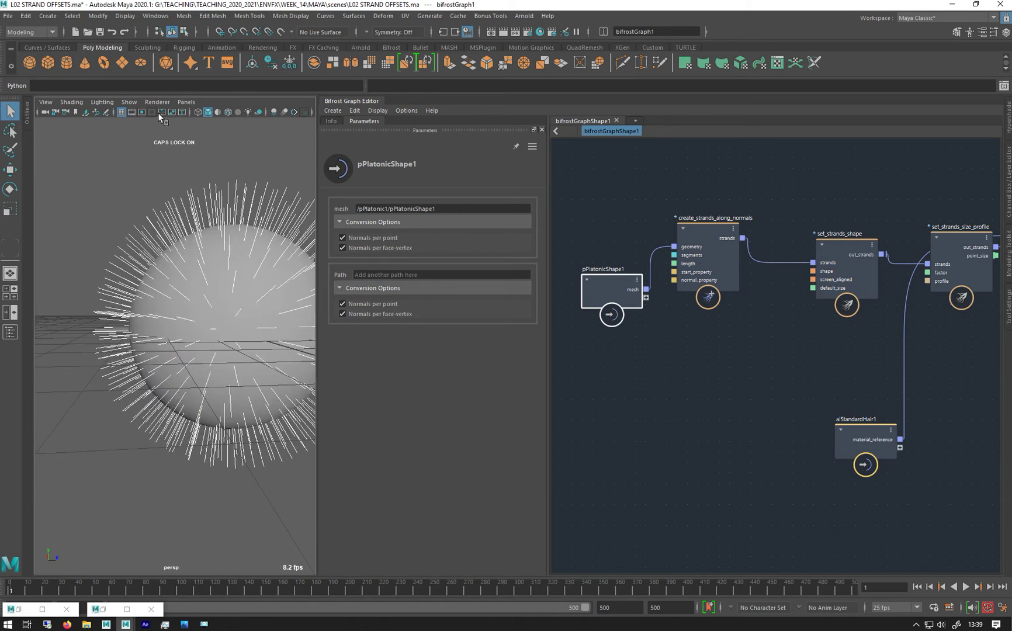
{"action": "left_click", "coordinate": [227, 112]}
{"action": "left_click_drag", "start_coordinate": [166, 260], "coordinate": [142, 275], "text": "alt"}
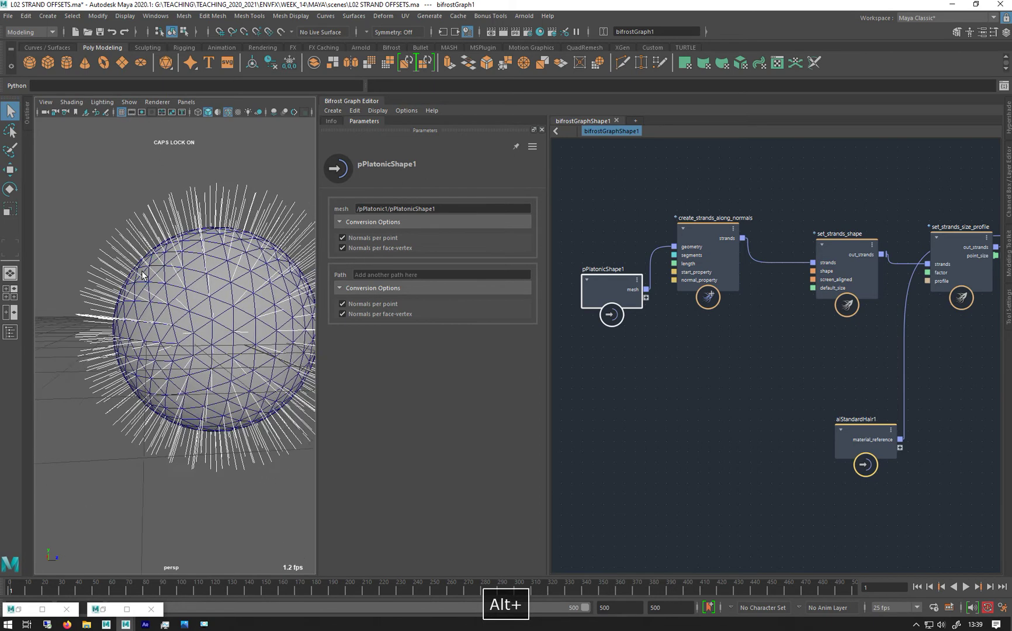
{"action": "right_click_drag", "start_coordinate": [132, 287], "coordinate": [158, 306], "text": "alt"}
{"action": "middle_click_drag", "start_coordinate": [116, 327], "coordinate": [114, 369], "text": "alt"}
{"action": "left_click_drag", "start_coordinate": [214, 317], "coordinate": [199, 293], "text": "alt"}
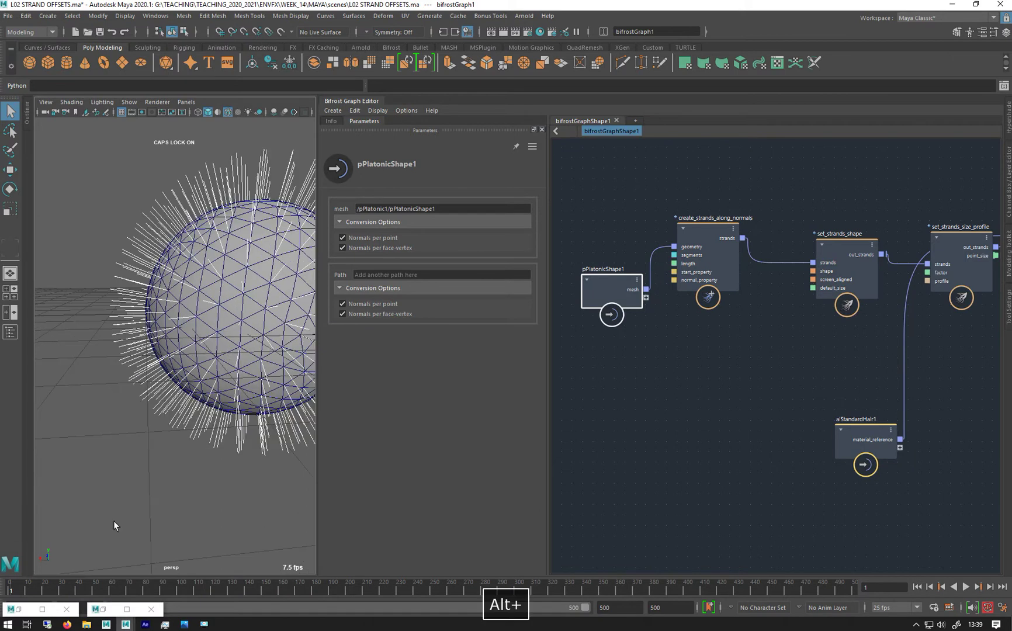
- Set the Subdivisions of the sphere's polyPlatonic1 creation node to 12
{"action": "left_click", "coordinate": [103, 611]}
{"action": "left_click", "coordinate": [103, 611]}
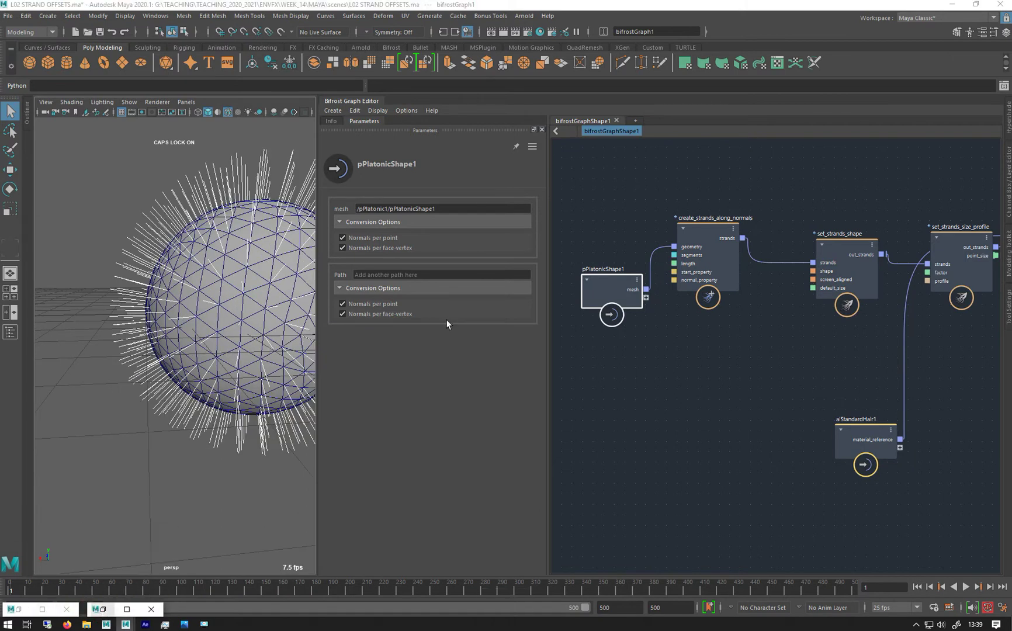
{"action": "left_click", "coordinate": [982, 32]}
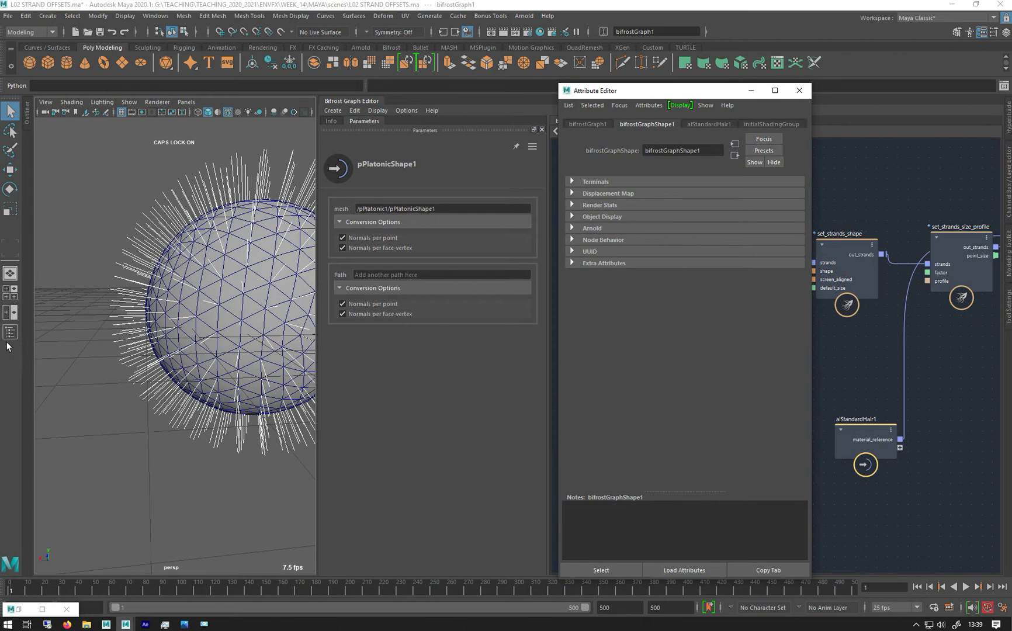
{"action": "left_click", "coordinate": [232, 284]}
{"action": "left_click", "coordinate": [688, 124]}
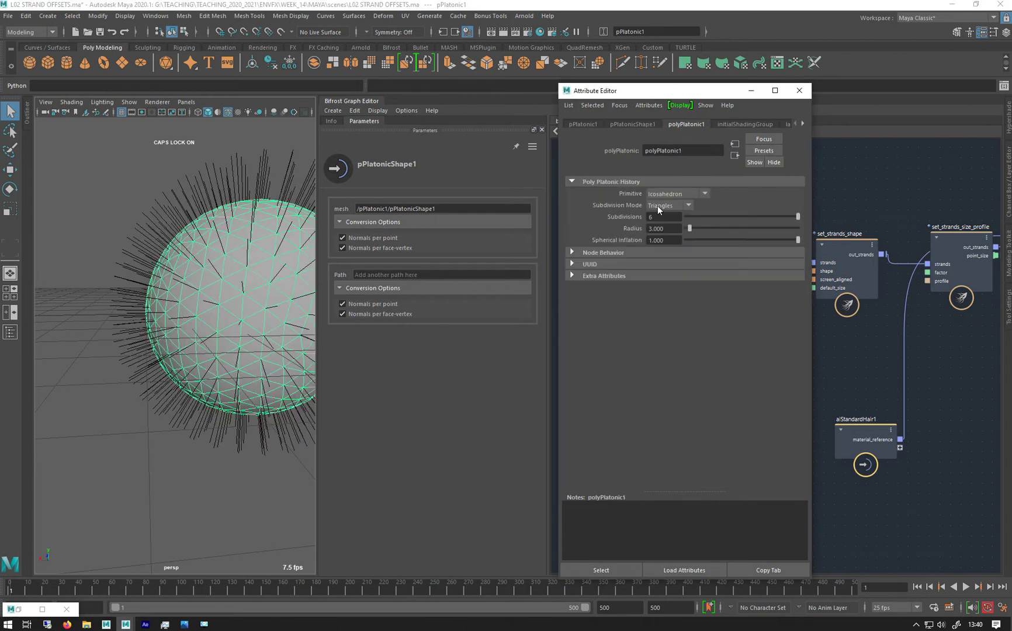
{"action": "left_click", "coordinate": [663, 217]}
{"action": "type", "text": "12"}
{"action": "key", "text": "Return"}
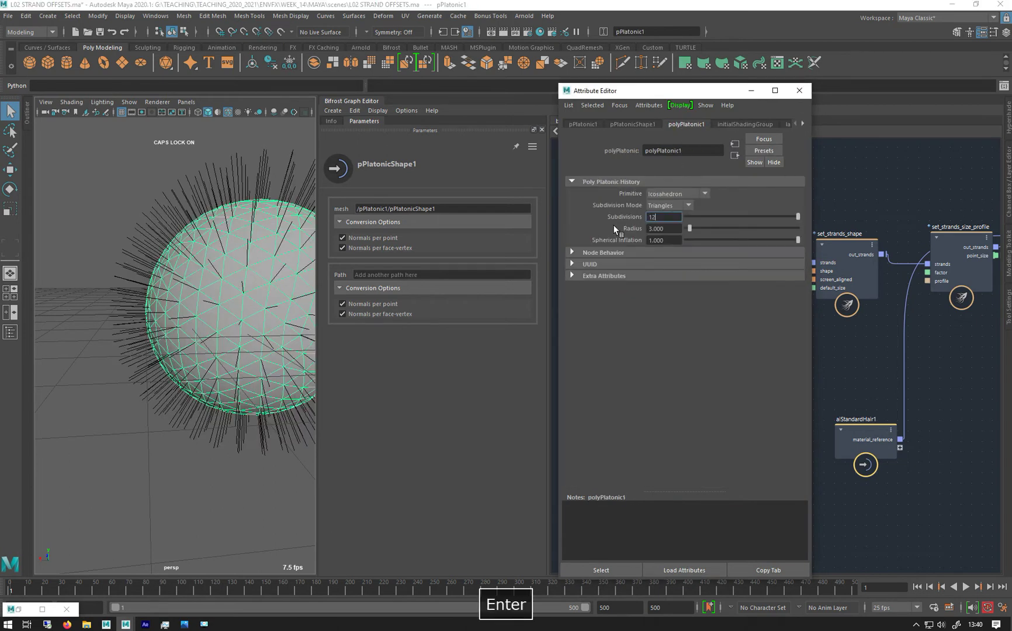
{"action": "left_click_drag", "start_coordinate": [145, 333], "coordinate": [83, 346], "text": "alt"}
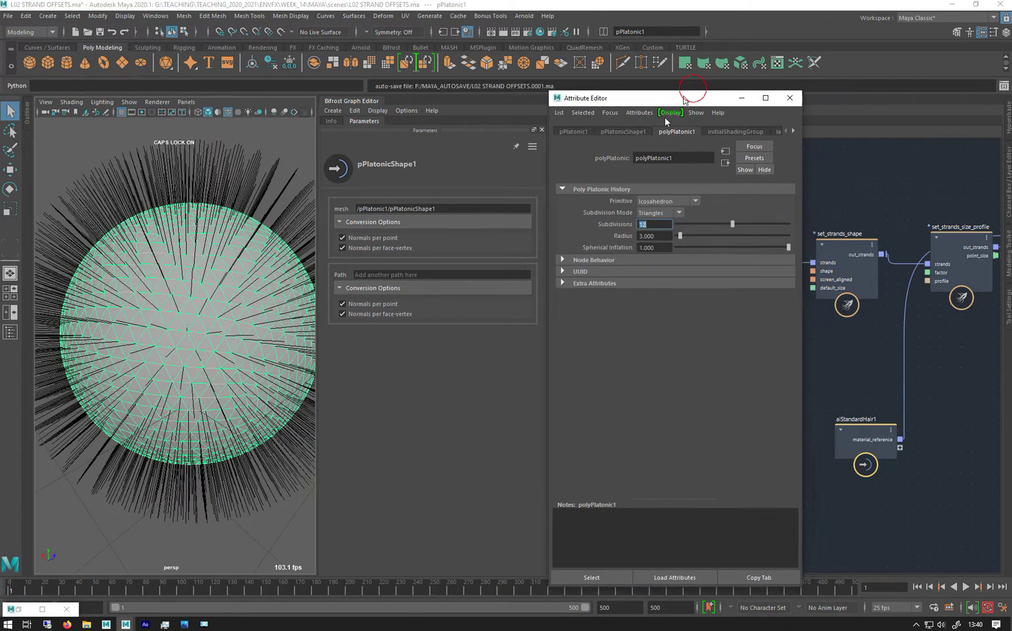
- Move the Attribute Editor clear of the upper graph nodes and examine the denser strands around the sphere from several angles
{"action": "left_click_drag", "start_coordinate": [678, 90], "coordinate": [677, 348]}
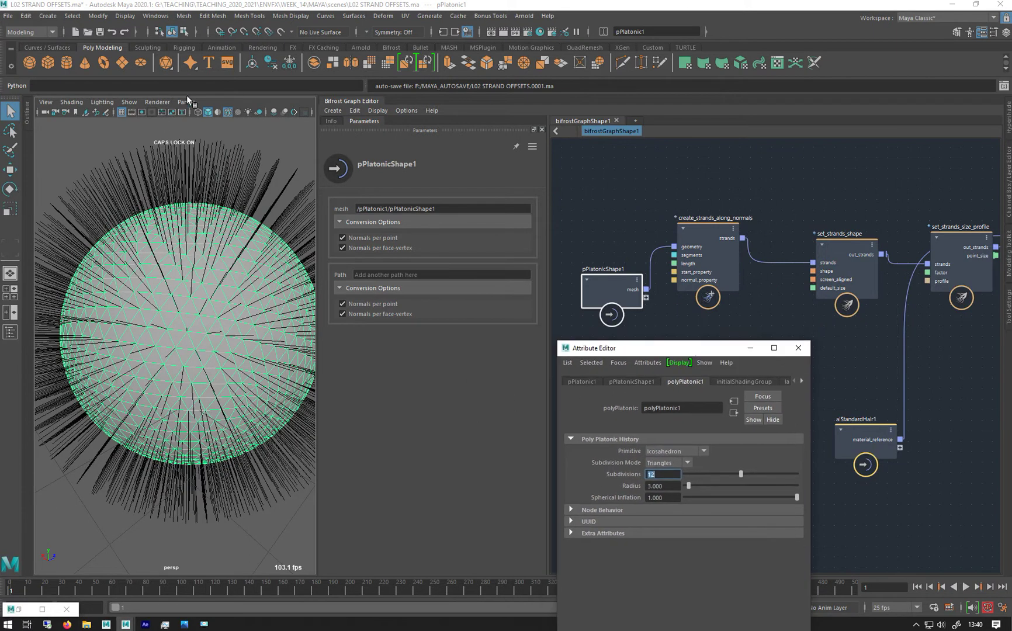
{"action": "left_click", "coordinate": [262, 141]}
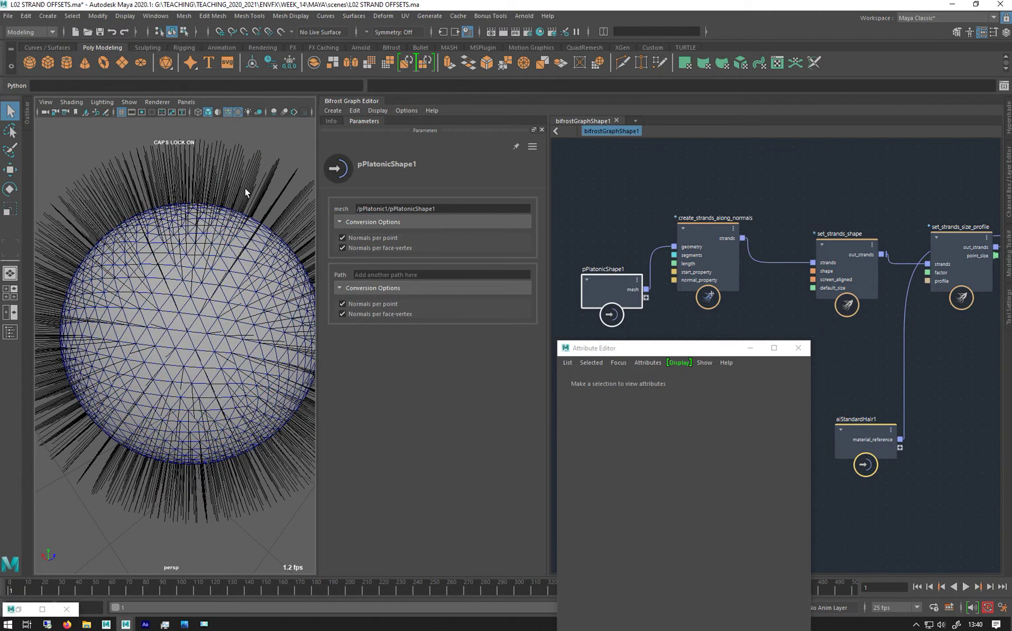
{"action": "mouse_move", "coordinate": [244, 188]}
{"action": "left_mouse_down", "text": "alt"}
{"action": "mouse_move", "coordinate": [102, 203]}
{"action": "mouse_move", "coordinate": [208, 165]}
{"action": "mouse_move", "coordinate": [290, 210]}
{"action": "mouse_move", "coordinate": [275, 190]}
{"action": "mouse_move", "coordinate": [63, 206]}
{"action": "mouse_move", "coordinate": [88, 212]}
{"action": "mouse_move", "coordinate": [94, 191]}
{"action": "left_mouse_up", "text": "alt"}
{"action": "mouse_move", "coordinate": [108, 199]}
{"action": "right_mouse_down", "text": "alt"}
{"action": "mouse_move", "coordinate": [140, 215]}
{"action": "mouse_move", "coordinate": [112, 204]}
{"action": "right_mouse_up", "text": "alt"}
{"action": "mouse_move", "coordinate": [111, 204]}
{"action": "middle_mouse_down", "text": "alt"}
{"action": "mouse_move", "coordinate": [89, 241]}
{"action": "mouse_move", "coordinate": [113, 254]}
{"action": "middle_mouse_up", "text": "alt"}
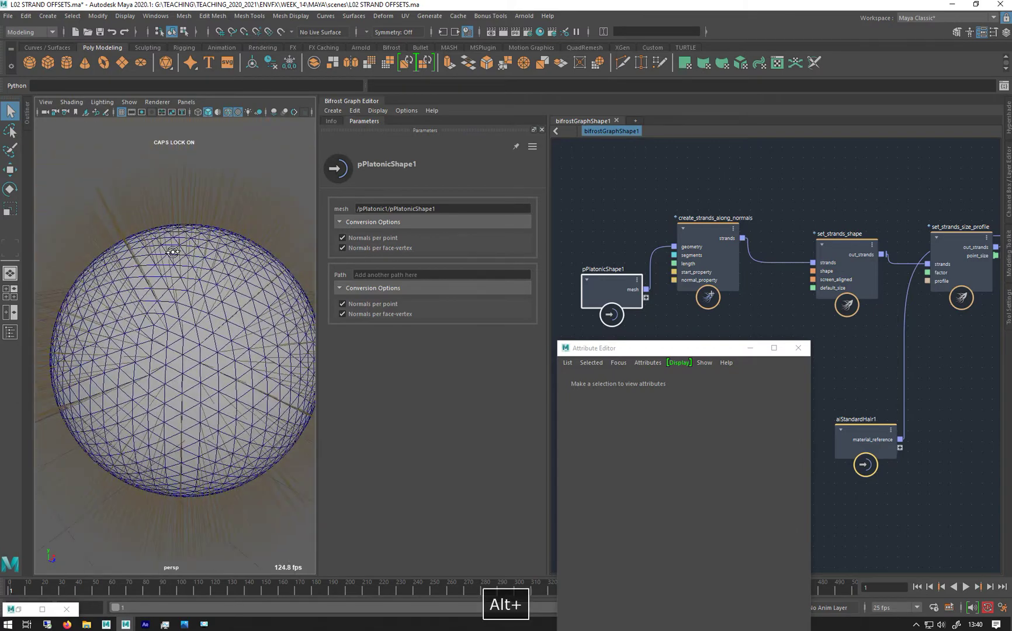
{"action": "mouse_move", "coordinate": [114, 253]}
{"action": "left_mouse_down", "text": "alt"}
{"action": "mouse_move", "coordinate": [224, 252]}
{"action": "mouse_move", "coordinate": [57, 252]}
{"action": "left_mouse_up", "text": "alt"}
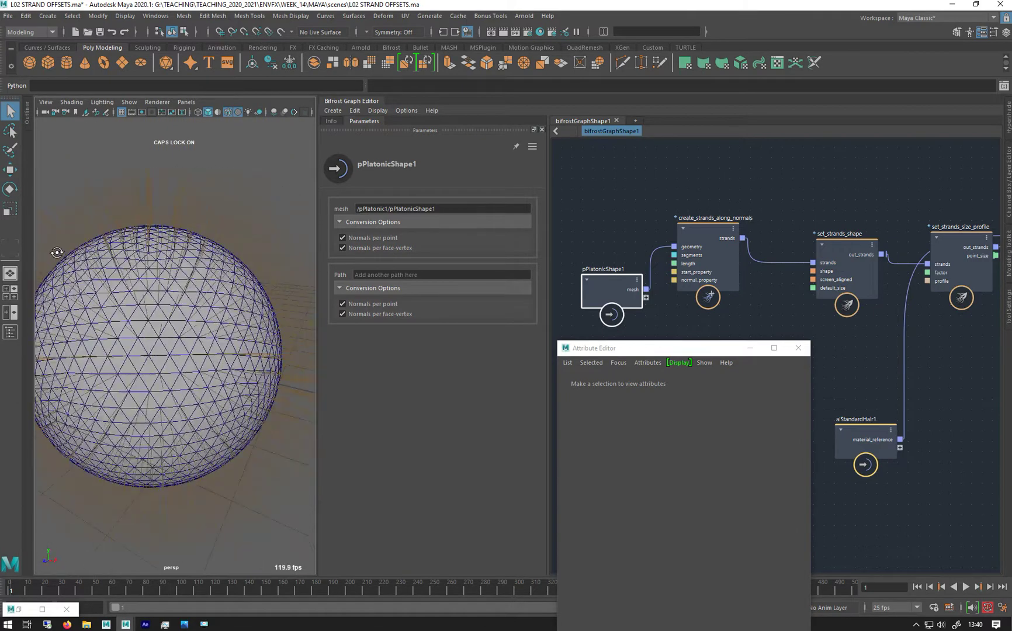
{"action": "middle_click_drag", "start_coordinate": [100, 231], "coordinate": [144, 234], "text": "alt"}
{"action": "right_click_drag", "start_coordinate": [190, 257], "coordinate": [154, 255], "text": "alt"}
{"action": "left_click_drag", "start_coordinate": [155, 255], "coordinate": [237, 289], "text": "alt"}
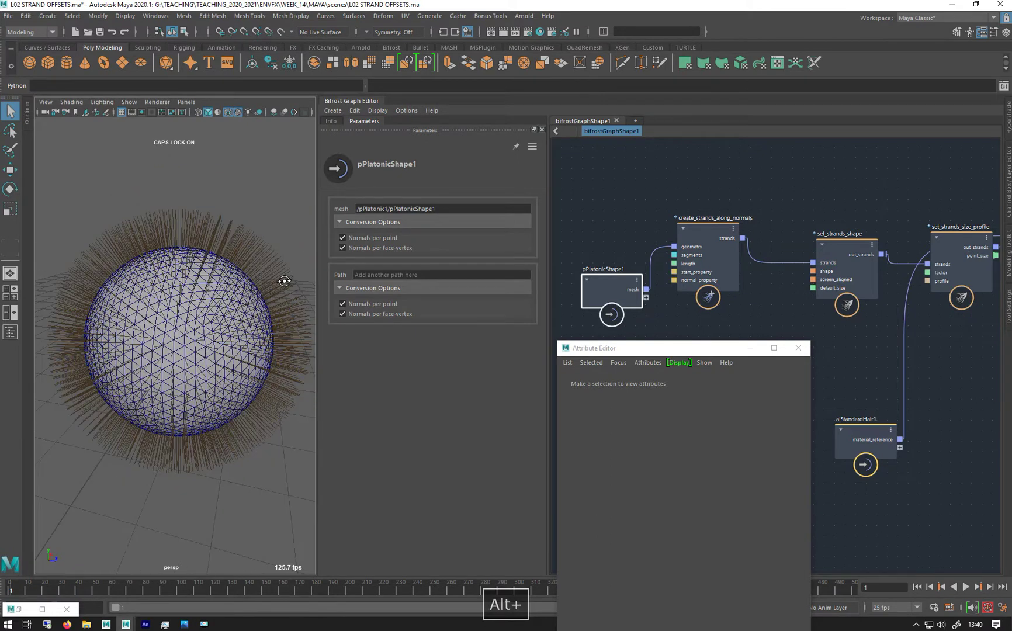
{"action": "left_click_drag", "start_coordinate": [284, 280], "coordinate": [210, 327], "text": "alt"}
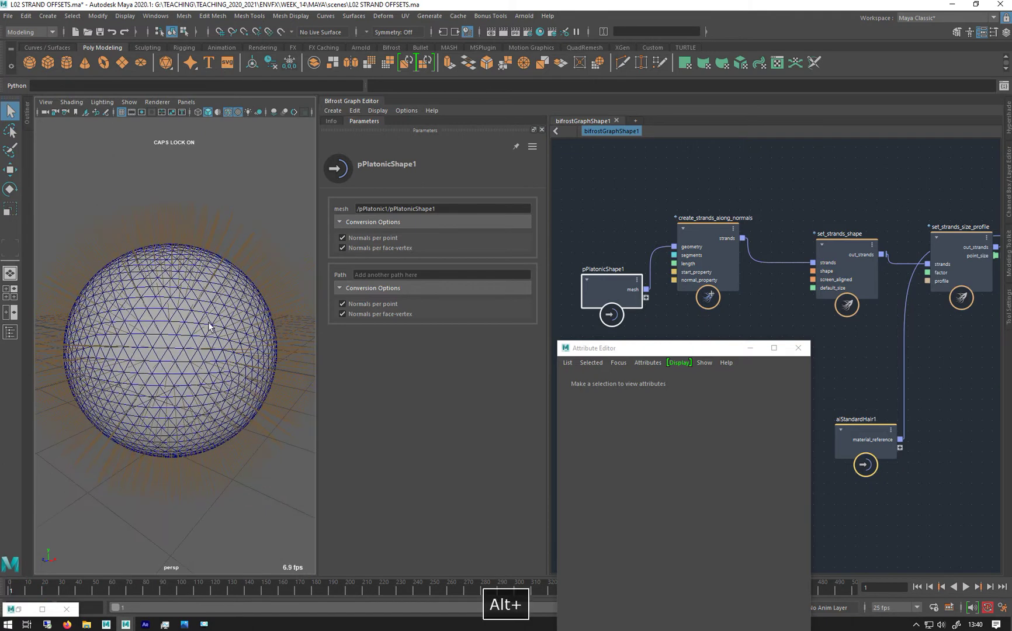
{"action": "left_click_drag", "start_coordinate": [248, 262], "coordinate": [249, 261]}
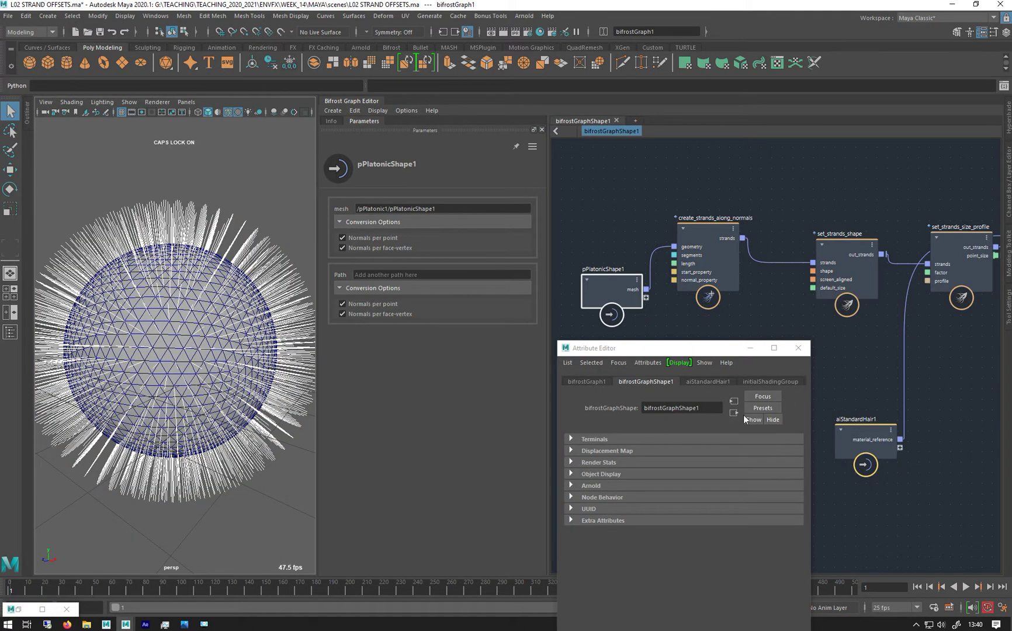
- Try Length values of 50, 0.1 and 10 on the create_strands_along_normals node, then restore the length to 1
{"action": "left_click", "coordinate": [702, 234]}
{"action": "left_click", "coordinate": [799, 348]}
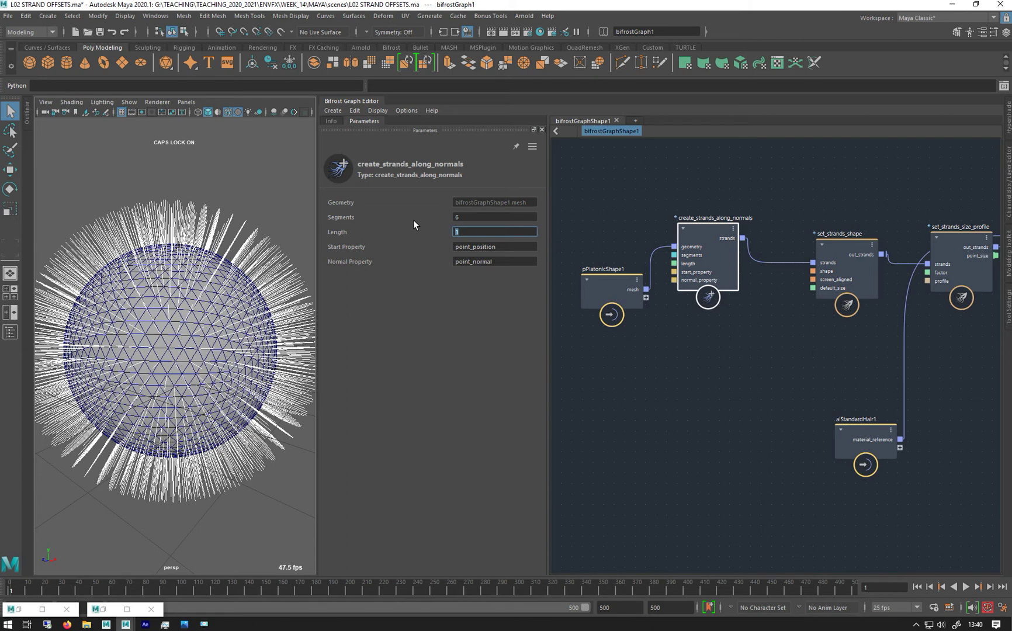
{"action": "type", "text": "50"}
{"action": "key", "text": "Return"}
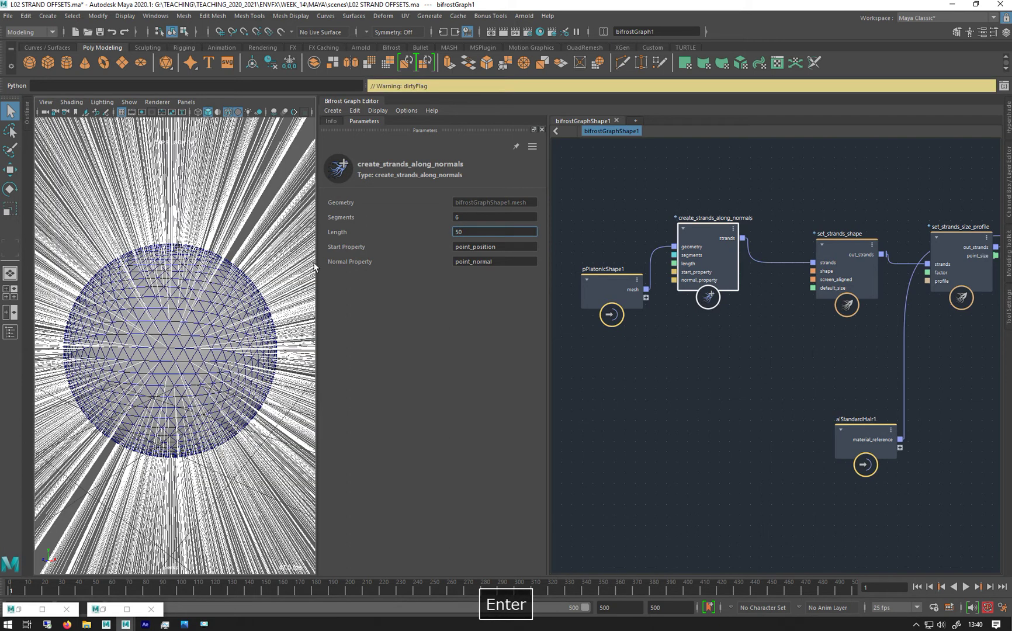
{"action": "type", "text": ".1"}
{"action": "key", "text": "Return"}
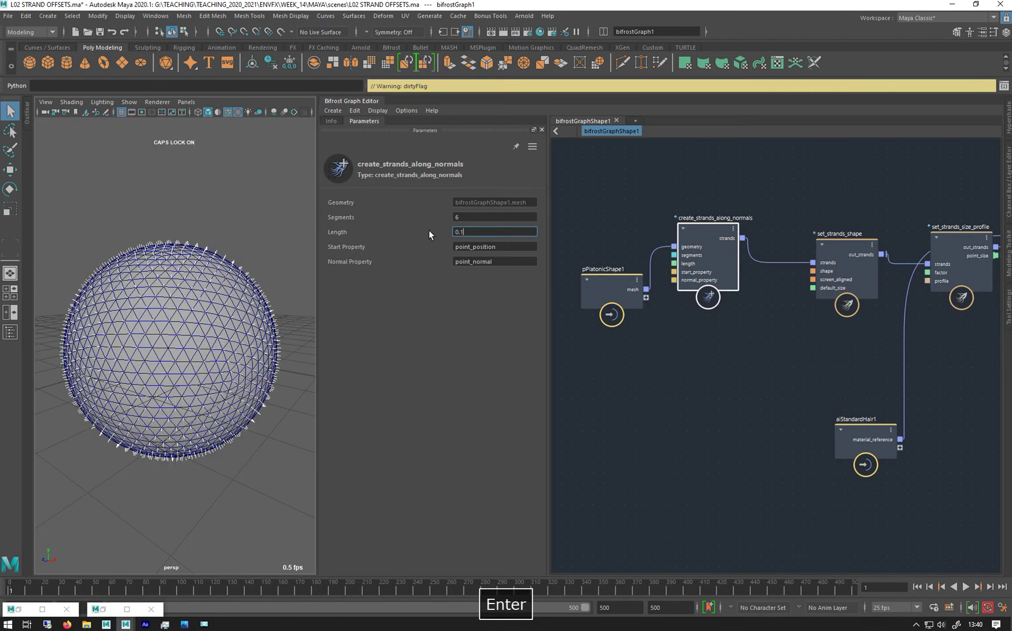
{"action": "left_click", "coordinate": [474, 218]}
{"action": "left_click_drag", "start_coordinate": [473, 232], "coordinate": [409, 230]}
{"action": "type", "text": "10"}
{"action": "key", "text": "Return"}
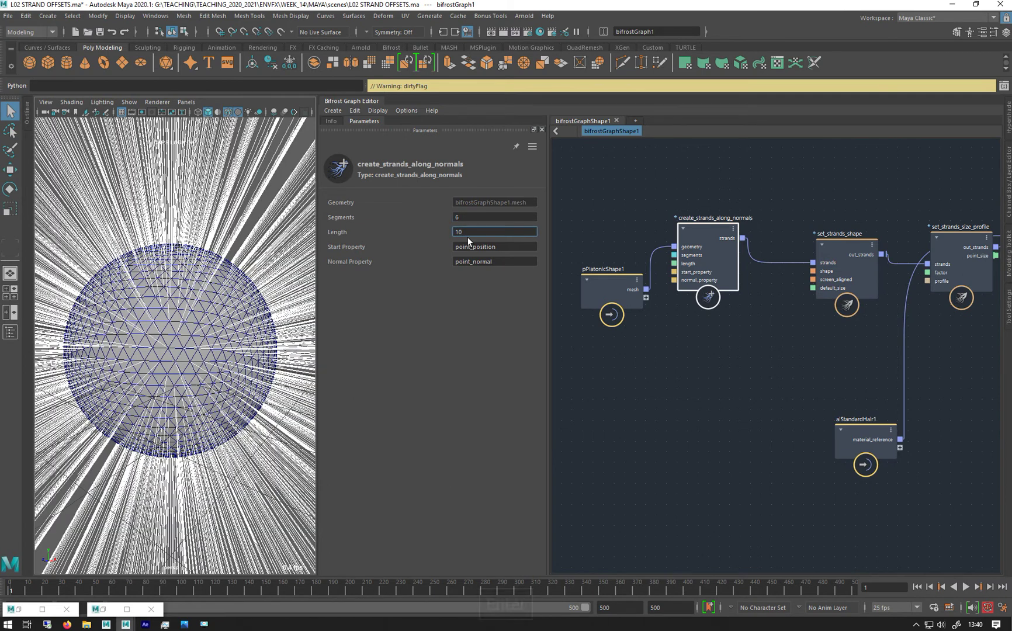
{"action": "left_click_drag", "start_coordinate": [469, 235], "coordinate": [380, 221]}
{"action": "type", "text": "1"}
{"action": "key", "text": "Return"}
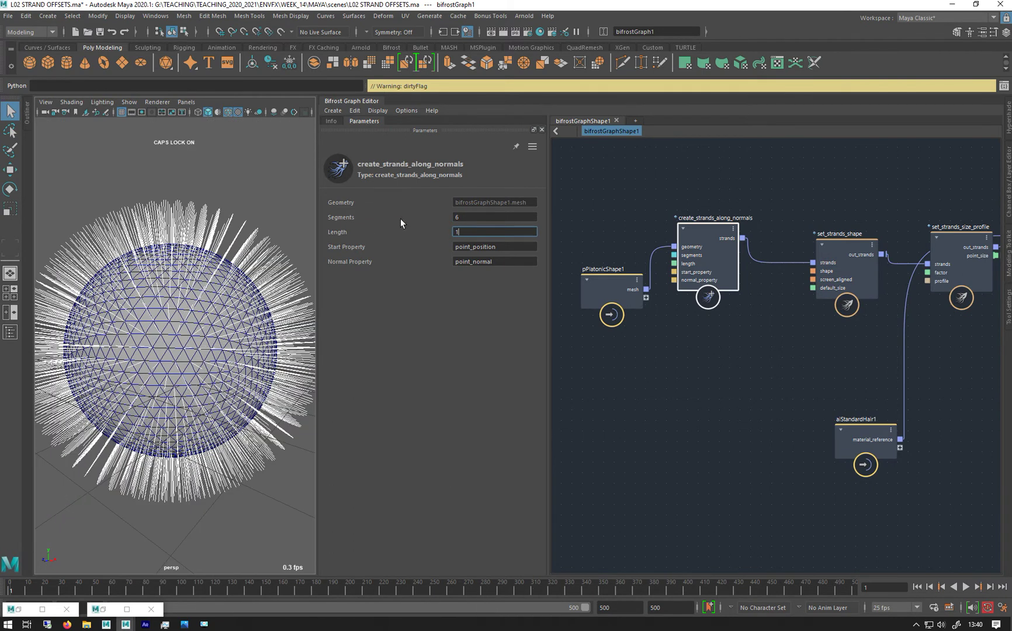
- Set the Segments of the create_strands_along_normals node to 20
{"action": "double_click", "coordinate": [472, 217]}
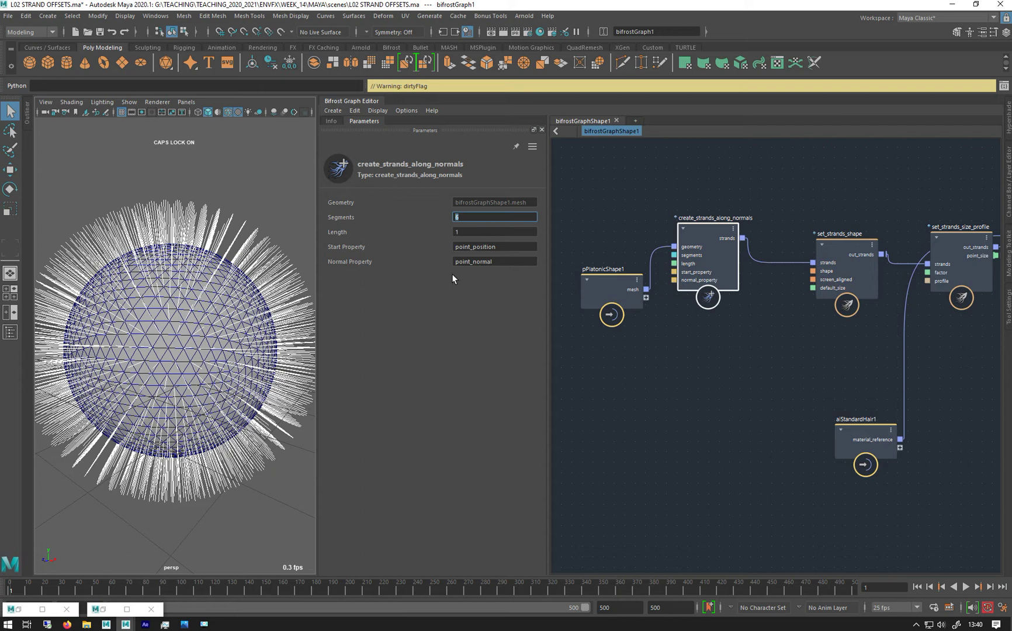
{"action": "type", "text": "20"}
{"action": "key", "text": "Return"}
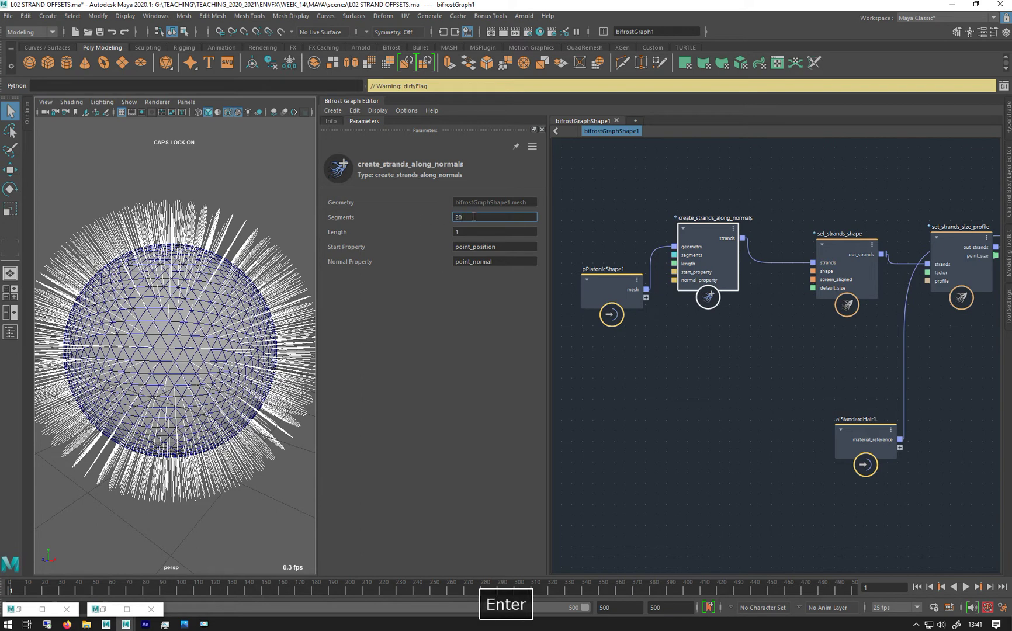
- Set the Segments of the create_strands_along_normals node to 6 and view the sphere's strands from several angles
{"action": "type", "text": "6"}
{"action": "key", "text": "Return"}
{"action": "middle_click_drag", "start_coordinate": [146, 241], "coordinate": [144, 277], "text": "alt"}
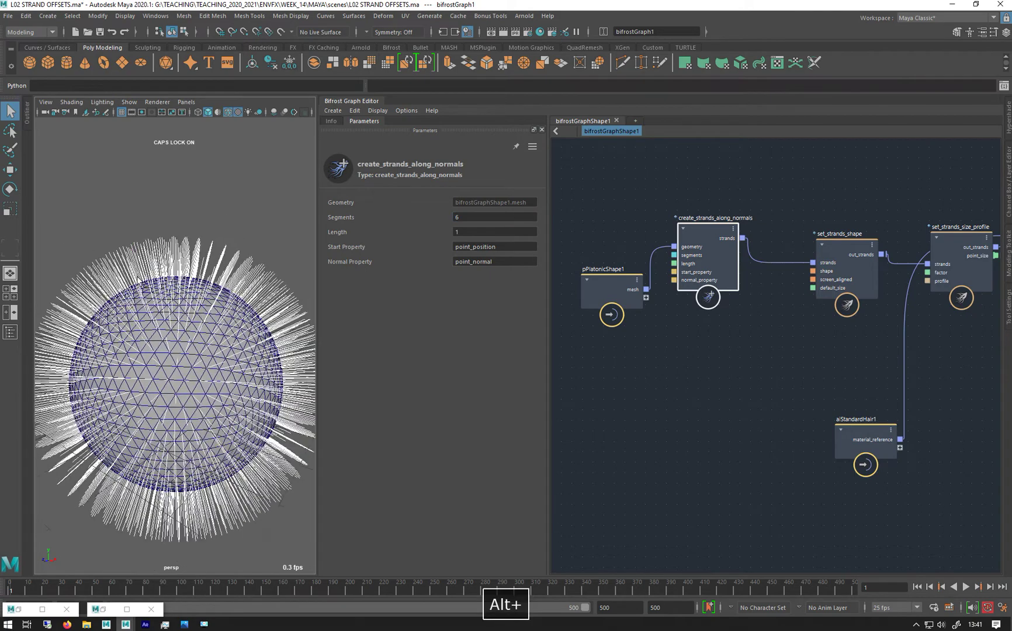
{"action": "left_click_drag", "start_coordinate": [145, 278], "coordinate": [84, 290], "text": "alt"}
{"action": "right_click_drag", "start_coordinate": [111, 289], "coordinate": [163, 311], "text": "alt"}
{"action": "left_click_drag", "start_coordinate": [155, 323], "coordinate": [235, 326], "text": "alt"}
{"action": "right_click_drag", "start_coordinate": [266, 340], "coordinate": [186, 299], "text": "alt"}
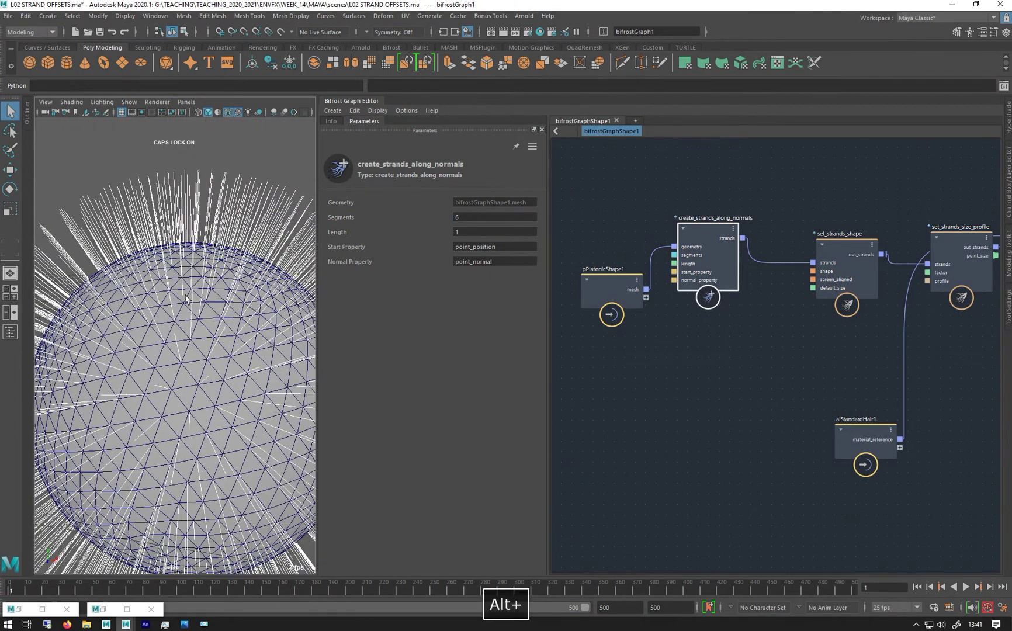
- Move the pPlatonicShape1 and create_strands_along_normals nodes further from set_strands_shape to open a gap in the graph
{"action": "left_click_drag", "start_coordinate": [707, 258], "coordinate": [702, 267]}
{"action": "left_click_drag", "start_coordinate": [615, 293], "coordinate": [591, 244]}
{"action": "left_click_drag", "start_coordinate": [718, 274], "coordinate": [703, 280]}
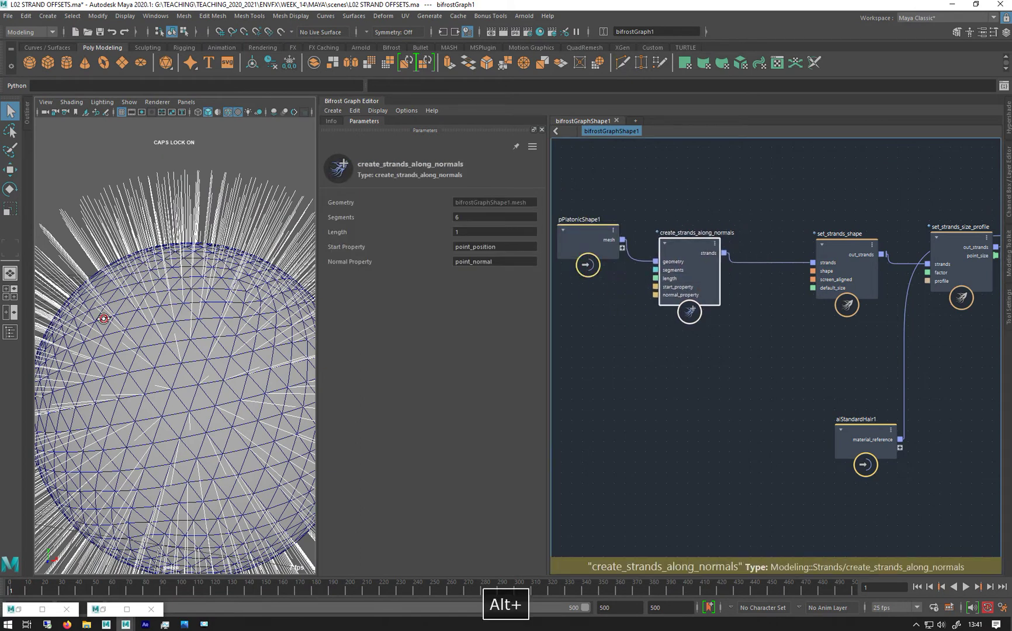
{"action": "left_click_drag", "start_coordinate": [99, 316], "coordinate": [166, 302], "text": "alt"}
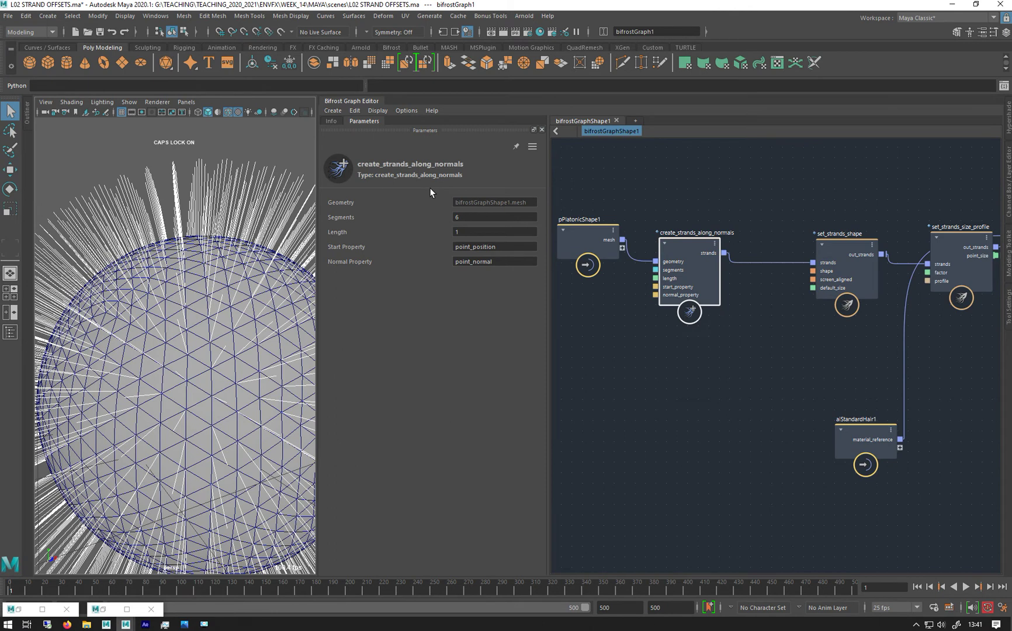
{"action": "left_click_drag", "start_coordinate": [207, 301], "coordinate": [162, 316], "text": "alt"}
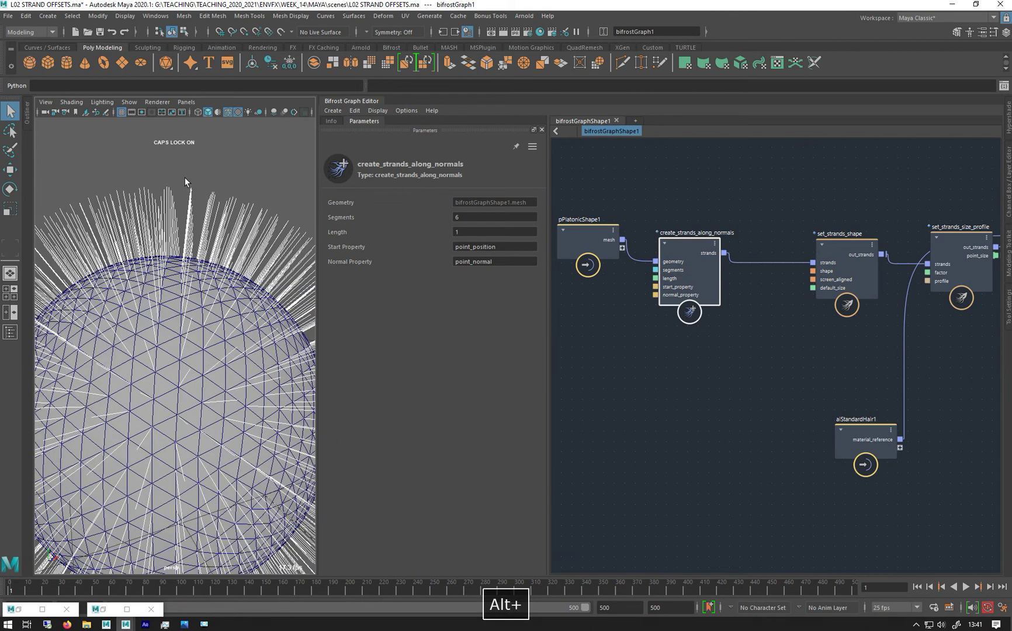
{"action": "left_click", "coordinate": [762, 334]}
{"action": "left_click_drag", "start_coordinate": [681, 279], "coordinate": [670, 285]}
{"action": "middle_click_drag", "start_coordinate": [742, 355], "coordinate": [727, 351], "text": "alt"}
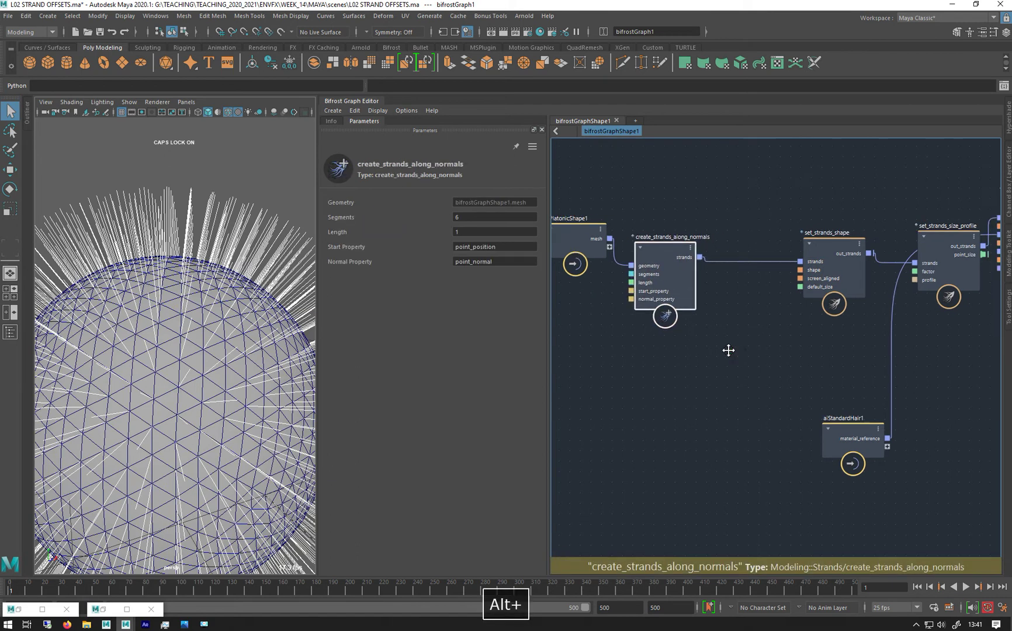
- Add a get_point_position node below create_strands_along_normals and feed the strands output into its geometry input
{"action": "key", "text": "Tab"}
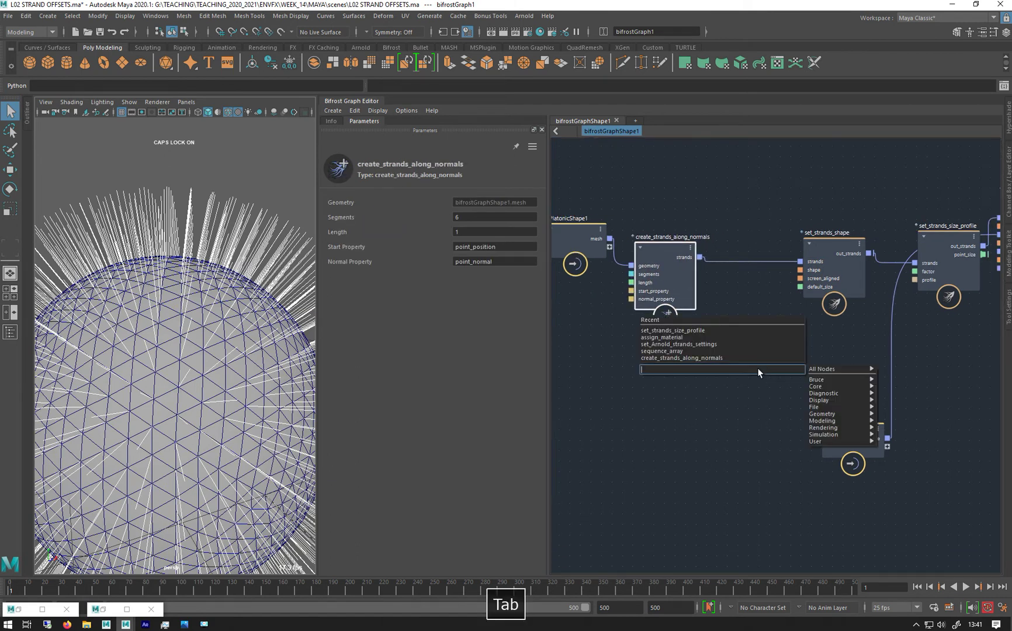
{"action": "type", "text": "GPP"}
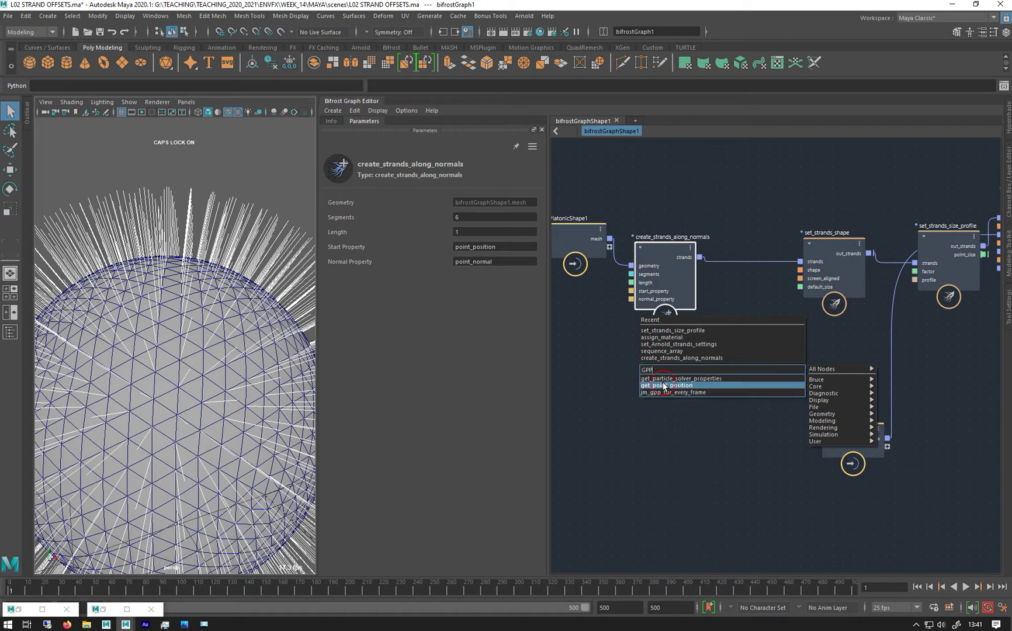
{"action": "left_click", "coordinate": [666, 385]}
{"action": "left_click_drag", "start_coordinate": [754, 380], "coordinate": [772, 321]}
{"action": "left_click_drag", "start_coordinate": [698, 258], "coordinate": [741, 333]}
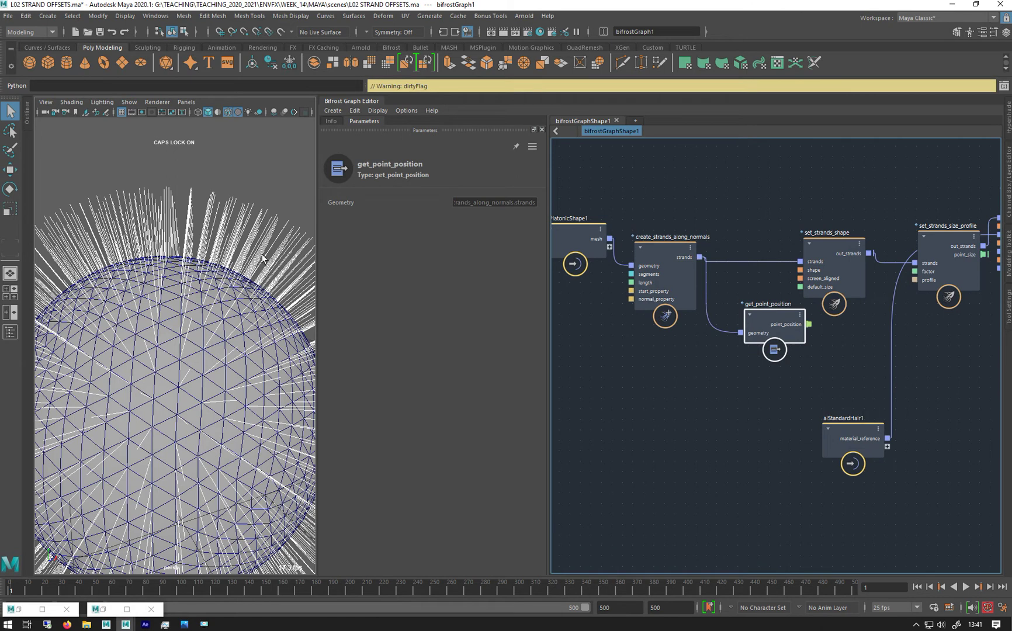
{"action": "left_click_drag", "start_coordinate": [772, 338], "coordinate": [685, 412]}
{"action": "middle_click_drag", "start_coordinate": [742, 349], "coordinate": [683, 352]}
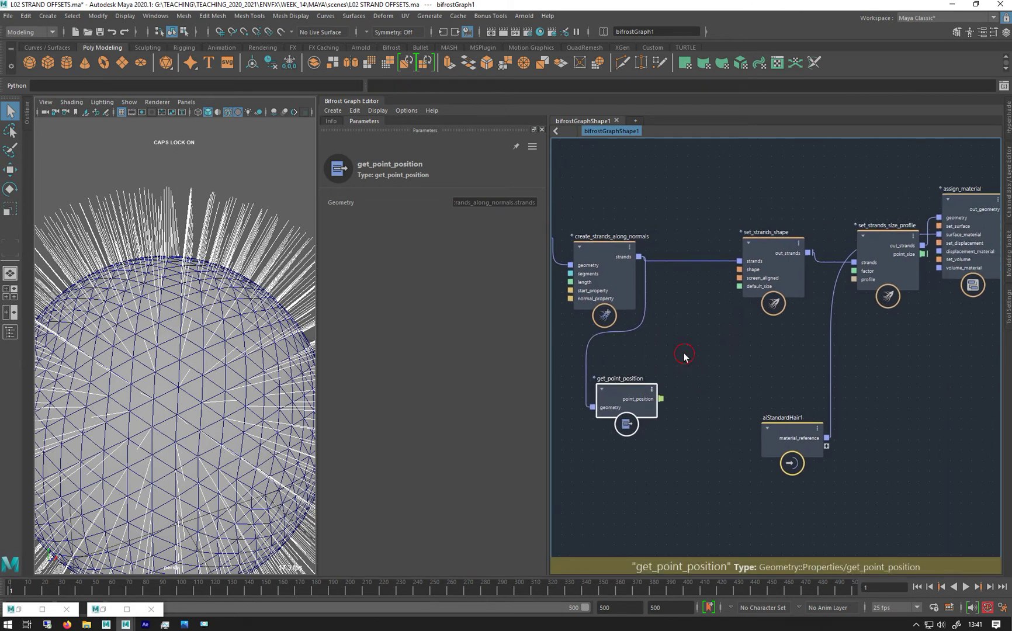
- Add a fractal_turbulence node beside get_point_position and shift the aiStandardHair1 node out of its way
{"action": "left_click", "coordinate": [684, 353]}
{"action": "key", "text": "Tab"}
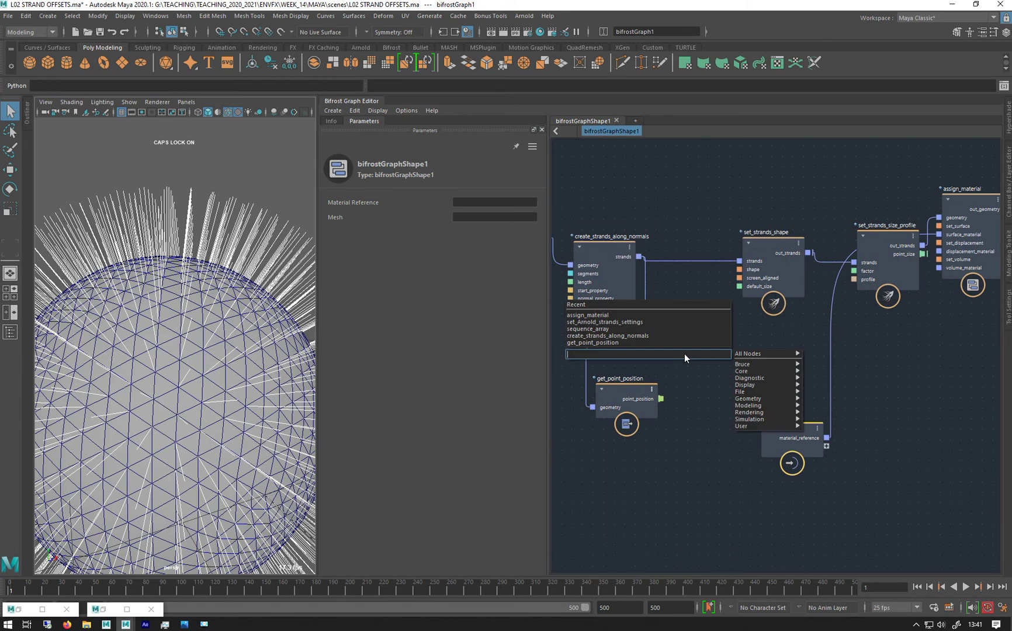
{"action": "type", "text": "FRA"}
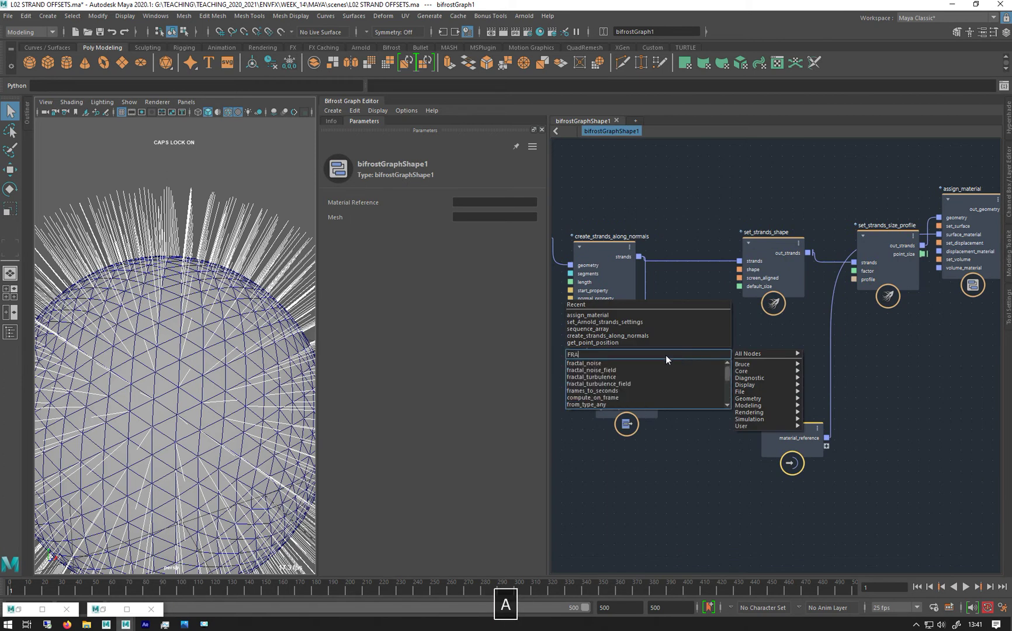
{"action": "left_click", "coordinate": [576, 377]}
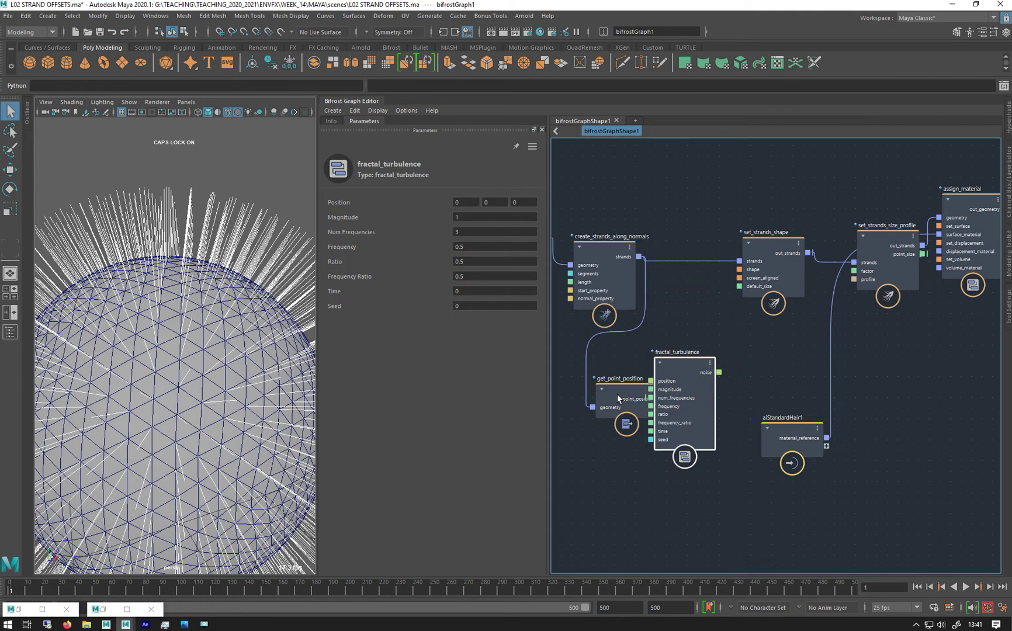
{"action": "left_click", "coordinate": [783, 431]}
{"action": "left_click_drag", "start_coordinate": [665, 361], "coordinate": [713, 343]}
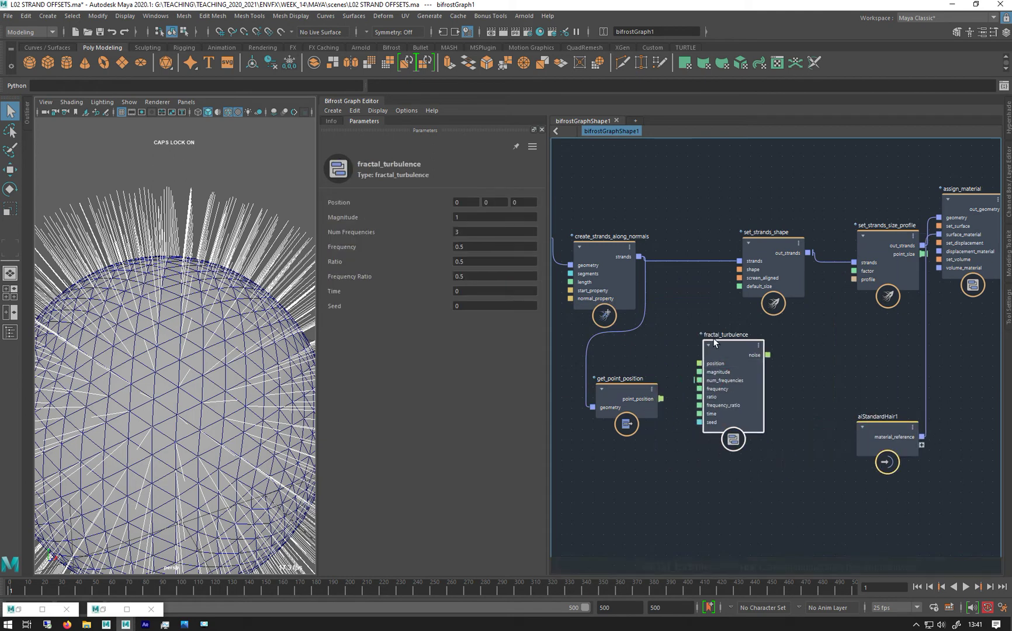
- Connect get_point_position's point_position output to the position input of fractal_turbulence and move get_point_position closer to it
{"action": "scroll", "coordinate": [714, 342], "scroll_direction": "up", "scroll_amount": 2}
{"action": "scroll", "coordinate": [714, 340], "scroll_direction": "up", "scroll_amount": 3}
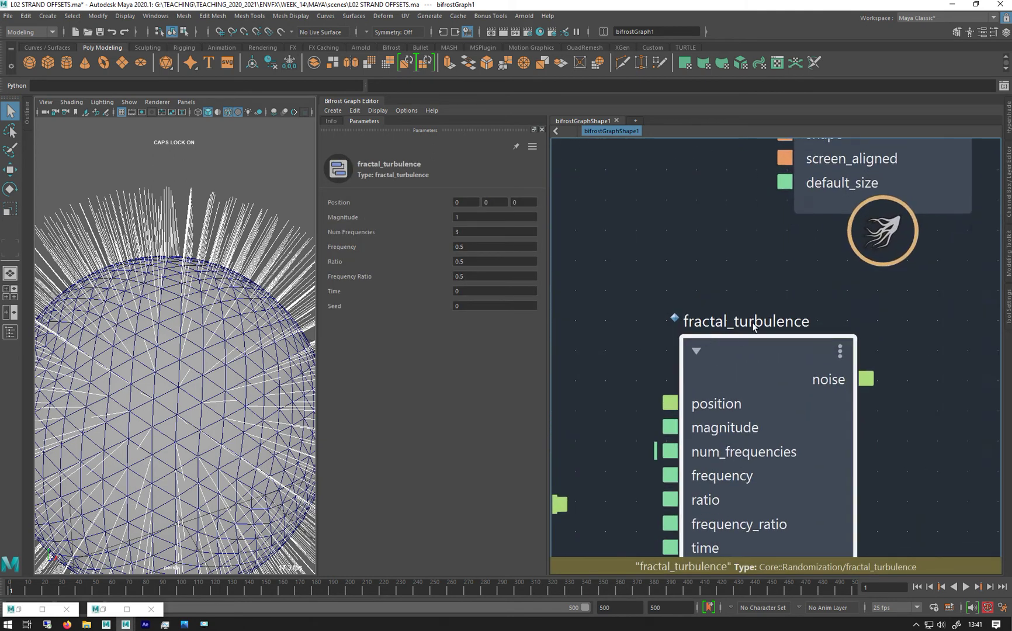
{"action": "scroll", "coordinate": [711, 345], "scroll_direction": "down", "scroll_amount": 4}
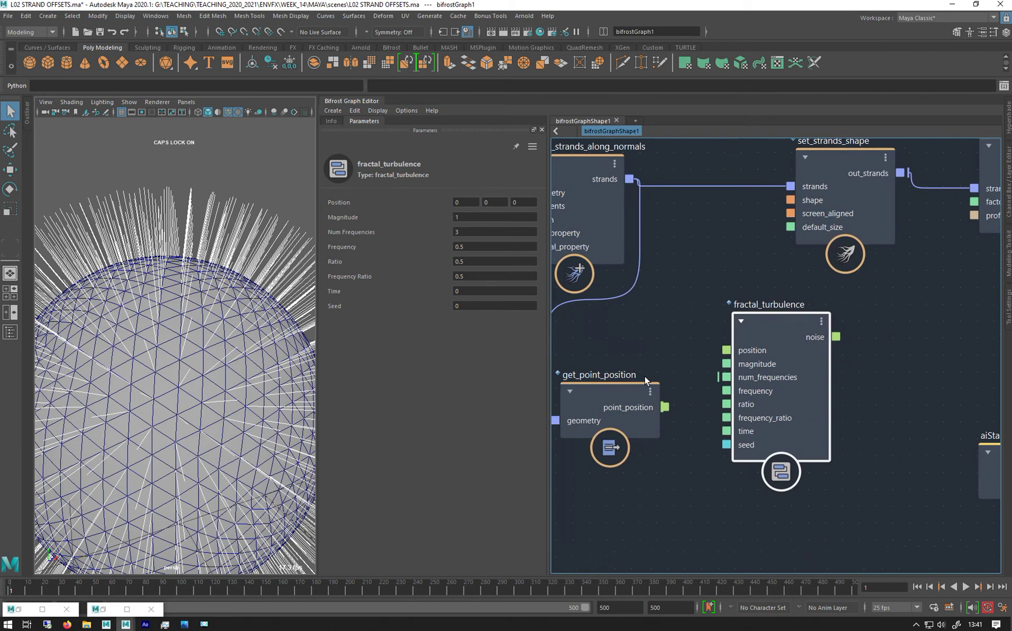
{"action": "left_click_drag", "start_coordinate": [737, 355], "coordinate": [737, 354]}
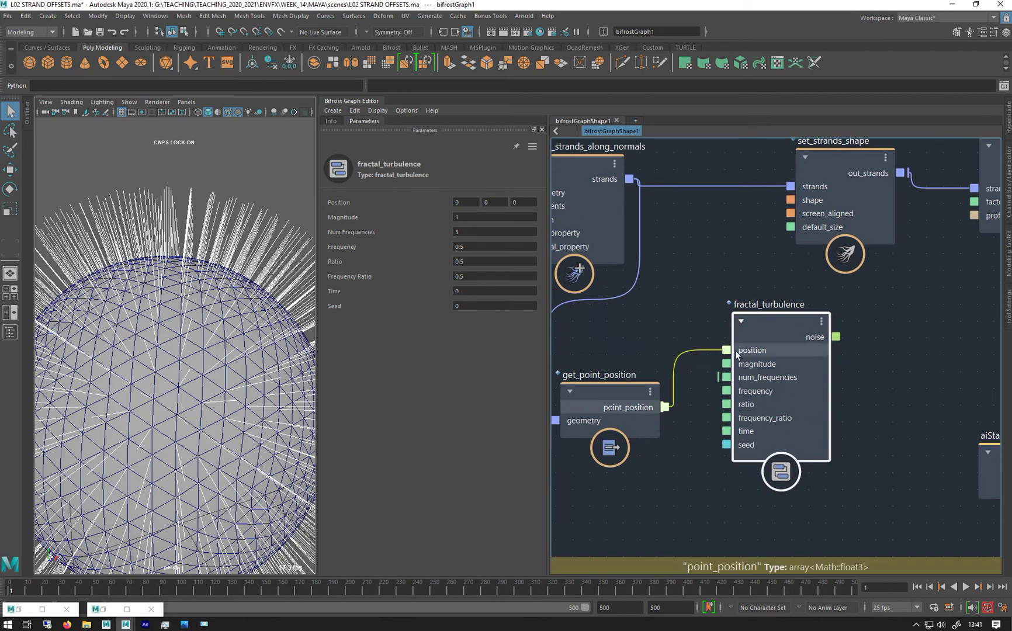
{"action": "left_click_drag", "start_coordinate": [579, 414], "coordinate": [615, 386]}
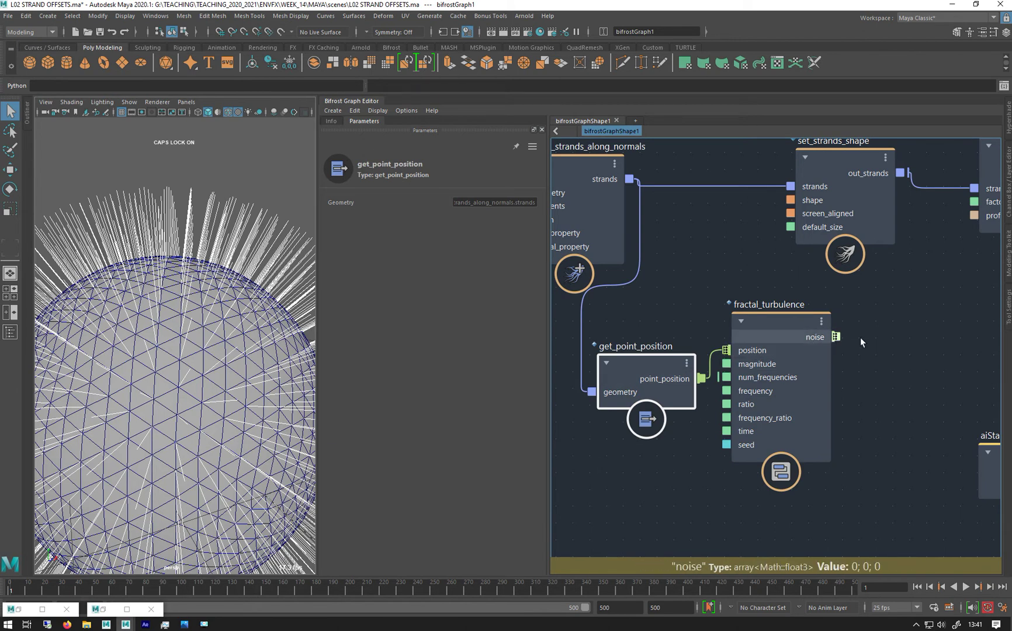
- Spread out the nodes around fractal_turbulence and create an add node between it and set_strands_shape
{"action": "middle_click_drag", "start_coordinate": [659, 298], "coordinate": [588, 306], "text": "alt"}
{"action": "left_click_drag", "start_coordinate": [764, 242], "coordinate": [793, 229]}
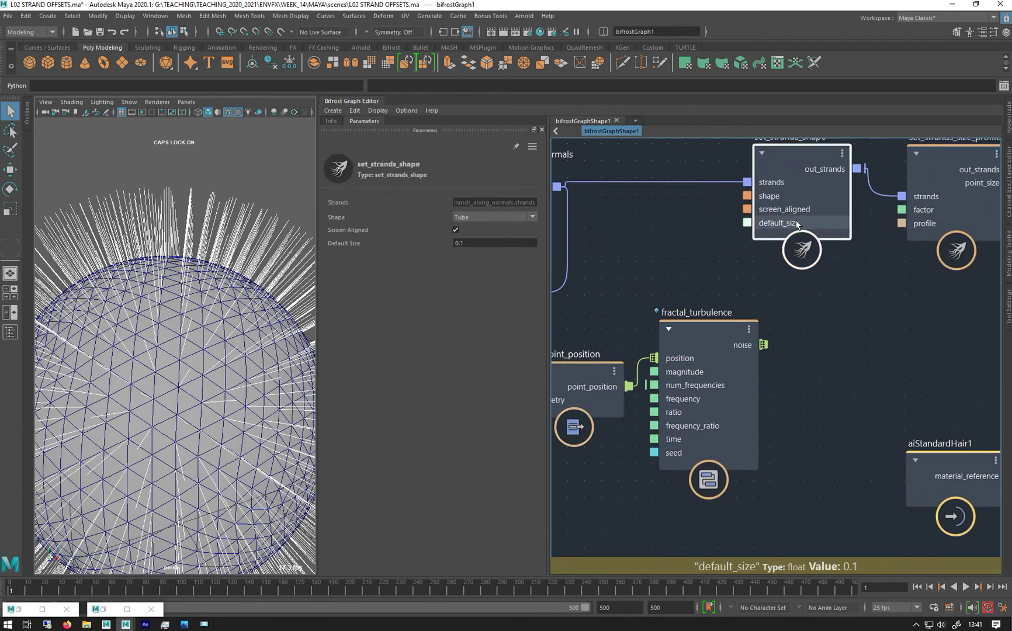
{"action": "left_click_drag", "start_coordinate": [593, 360], "coordinate": [577, 371]}
{"action": "left_click_drag", "start_coordinate": [705, 346], "coordinate": [681, 380]}
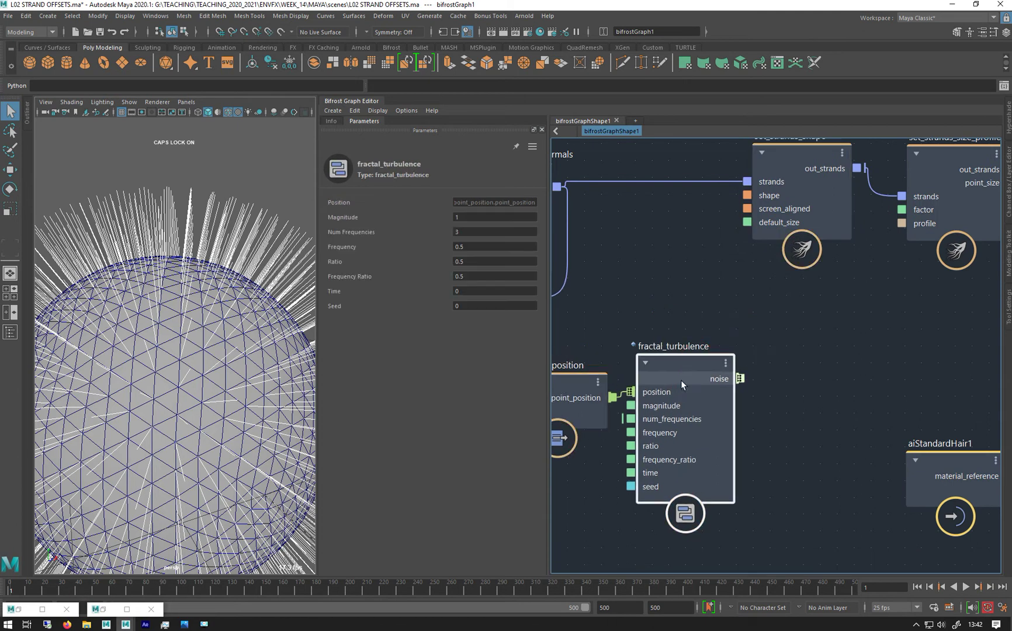
{"action": "left_click", "coordinate": [793, 355]}
{"action": "key", "text": "Tab"}
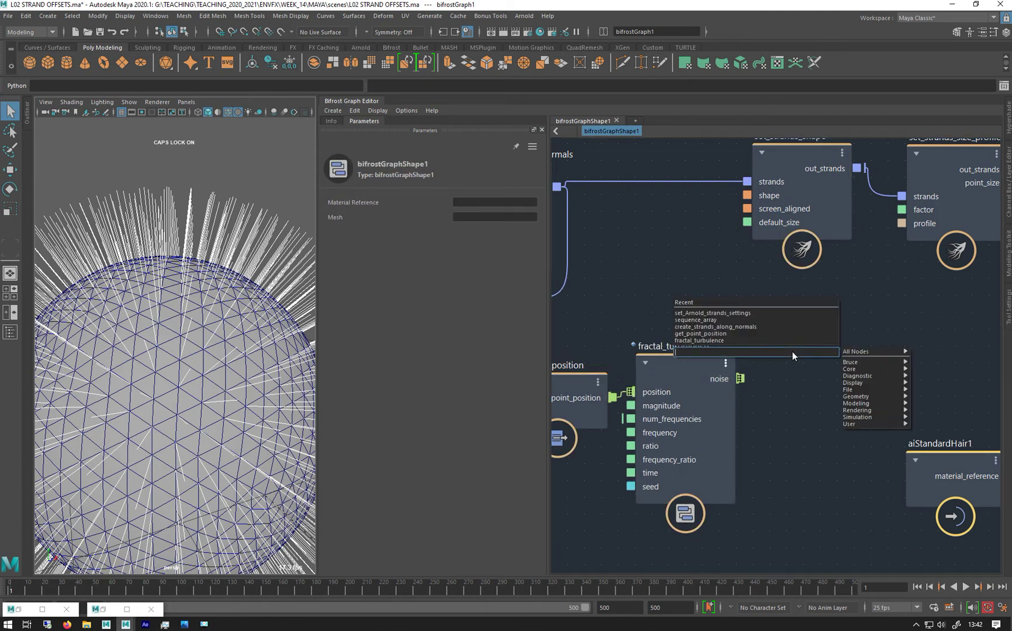
{"action": "type", "text": "ADD"}
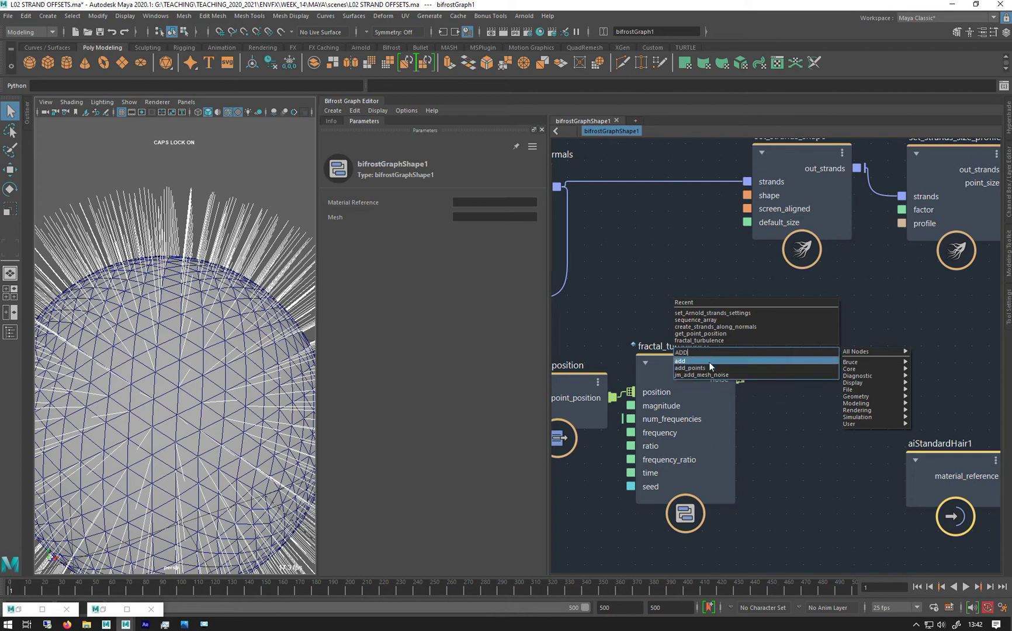
{"action": "left_click", "coordinate": [708, 362]}
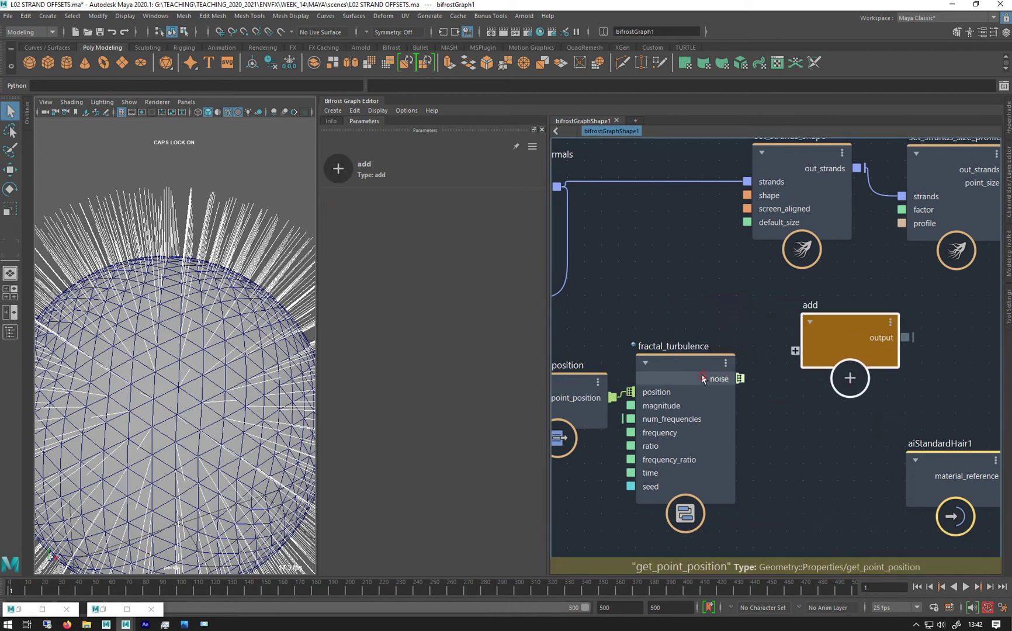
- Connect point_position and the fractal_turbulence noise to the add node, then lower both fractal_turbulence and add in the graph
{"action": "left_click_drag", "start_coordinate": [693, 365], "coordinate": [703, 416]}
{"action": "middle_click_drag", "start_coordinate": [673, 299], "coordinate": [759, 272], "text": "alt"}
{"action": "left_click_drag", "start_coordinate": [699, 370], "coordinate": [880, 337]}
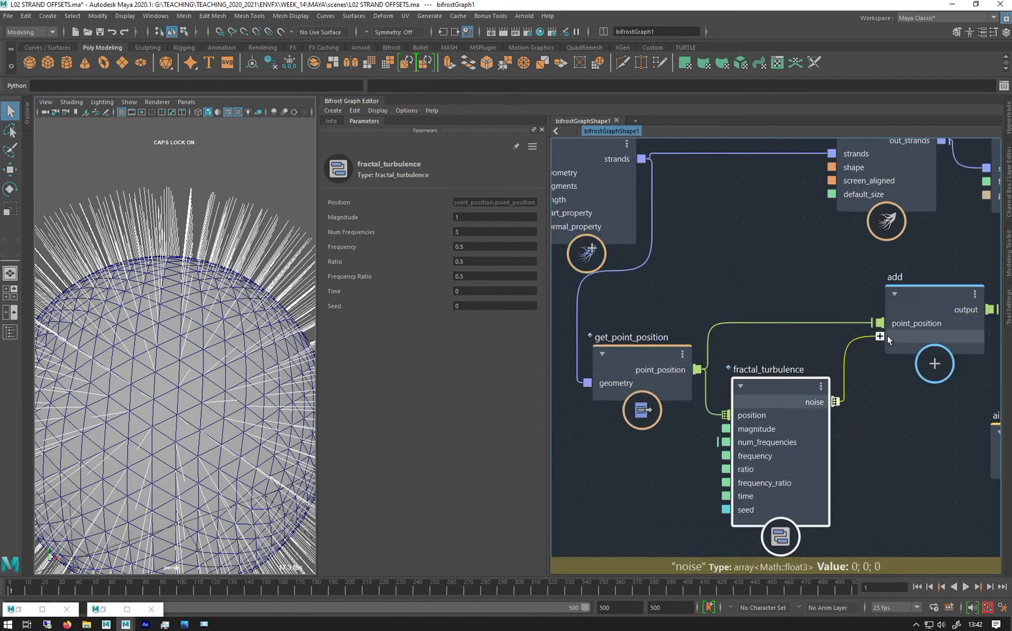
{"action": "middle_click_drag", "start_coordinate": [750, 280], "coordinate": [719, 279]}
{"action": "scroll", "coordinate": [697, 304], "scroll_direction": "down", "scroll_amount": 3}
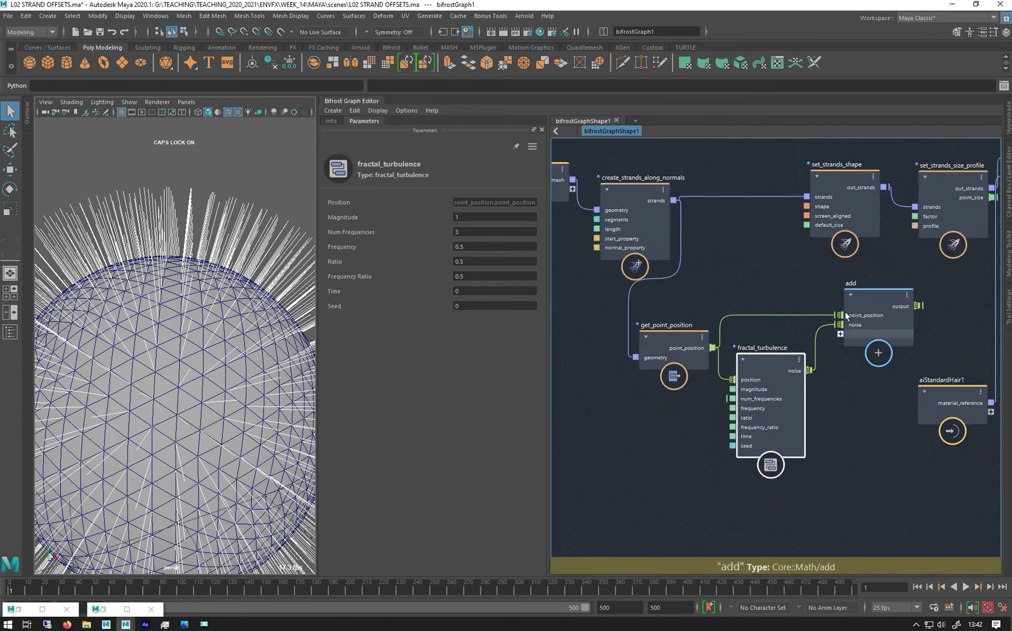
{"action": "middle_click_drag", "start_coordinate": [727, 258], "coordinate": [677, 264]}
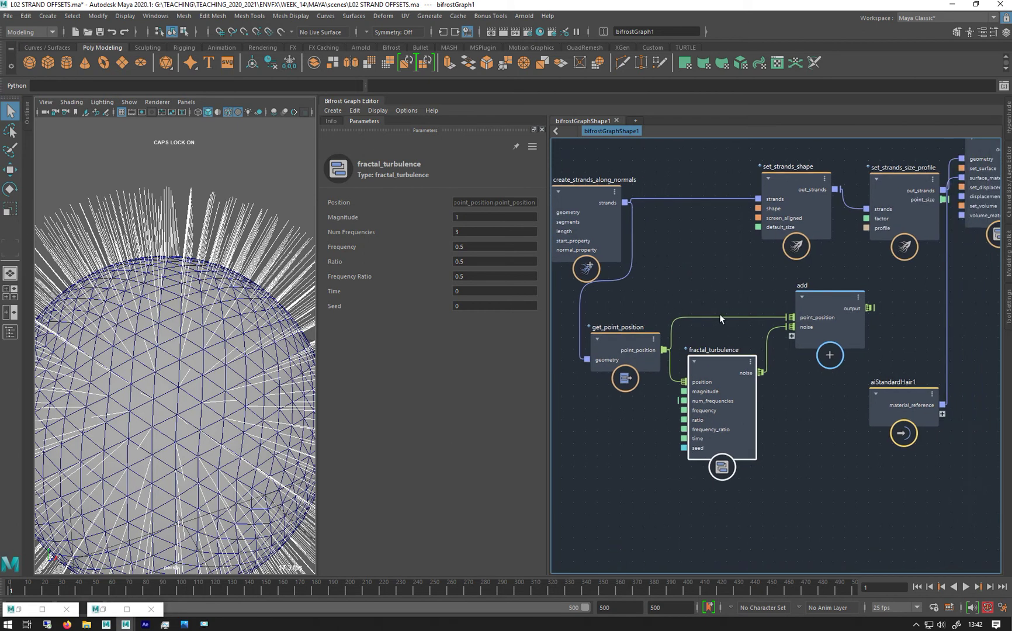
{"action": "left_click_drag", "start_coordinate": [809, 310], "coordinate": [795, 332]}
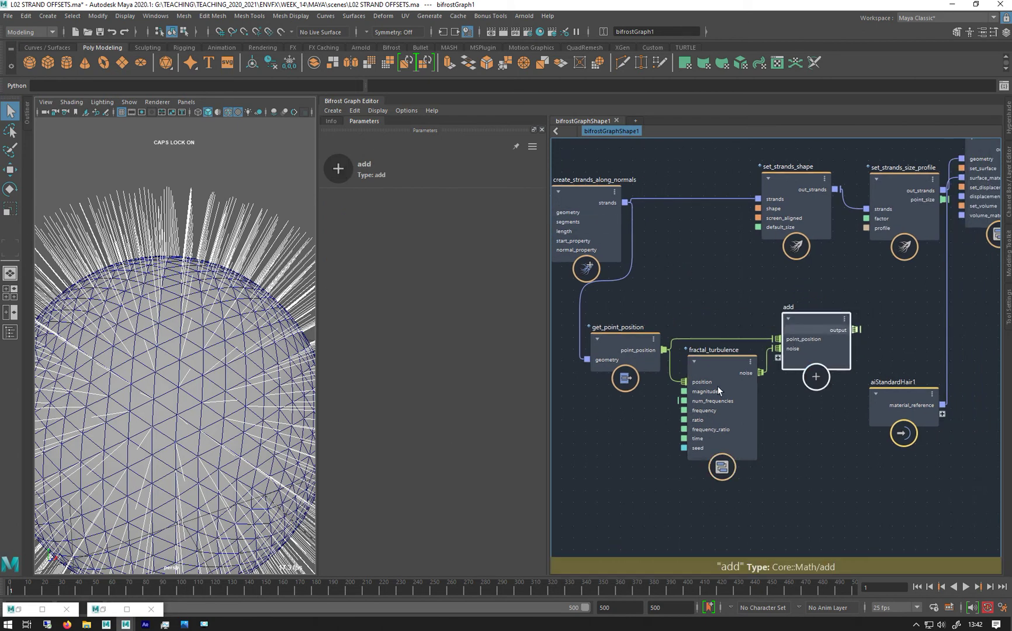
{"action": "left_click_drag", "start_coordinate": [718, 387], "coordinate": [703, 416]}
{"action": "left_click_drag", "start_coordinate": [808, 347], "coordinate": [793, 363]}
- Create a set_point_position node and place it beyond the add node's output
{"action": "left_click", "coordinate": [734, 295]}
{"action": "key", "text": "Tab"}
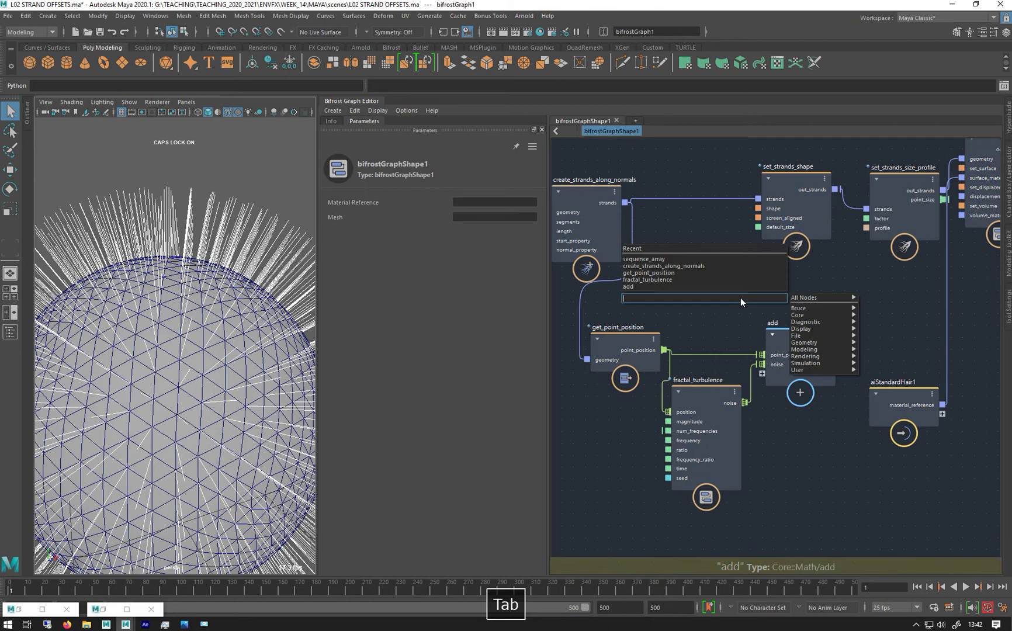
{"action": "type", "text": "SPP"}
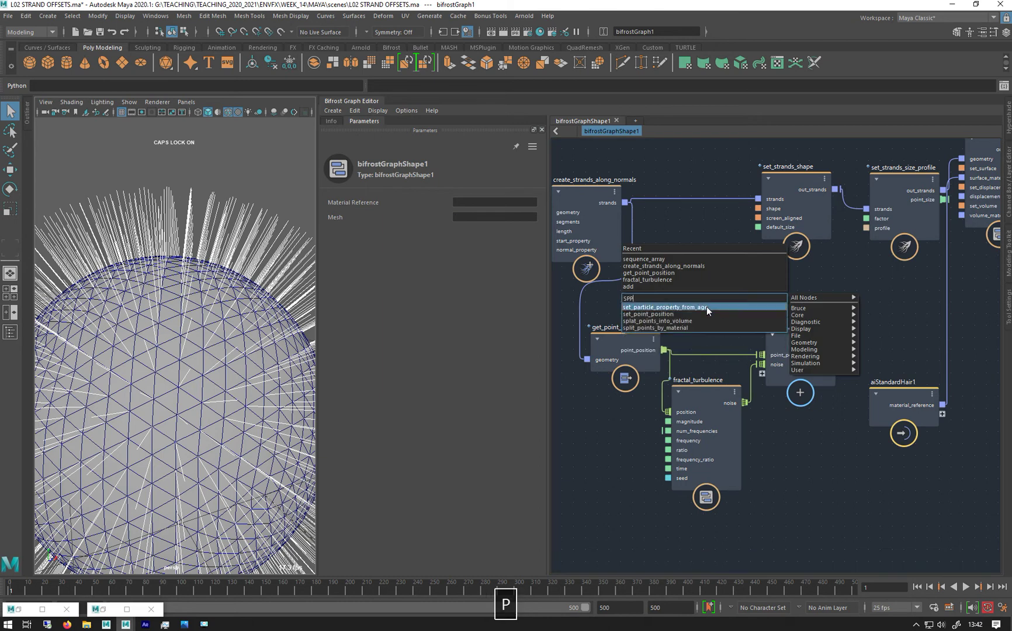
{"action": "left_click", "coordinate": [703, 314]}
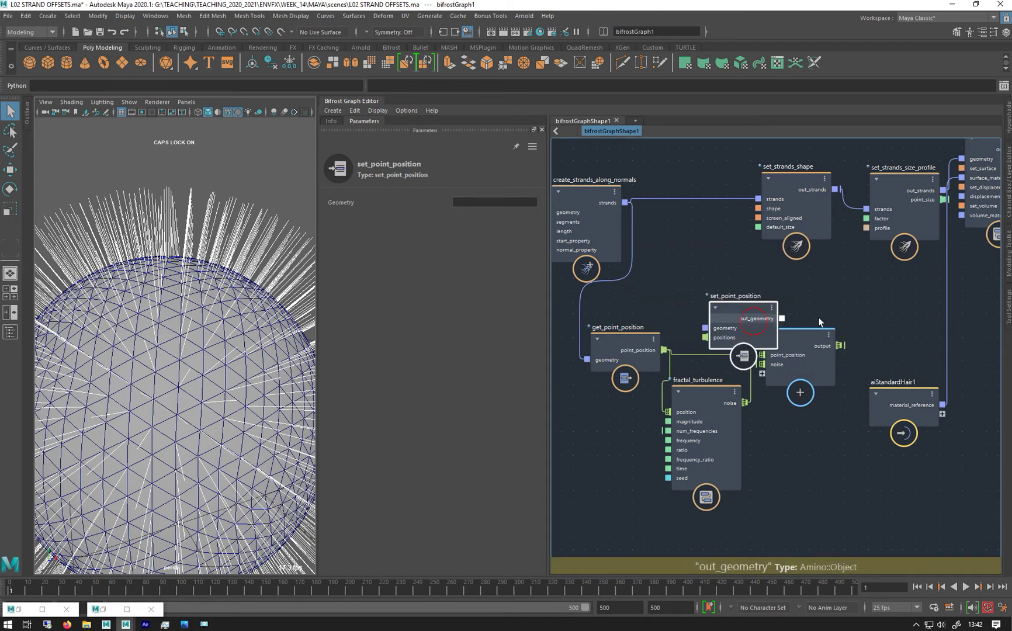
{"action": "left_click_drag", "start_coordinate": [766, 324], "coordinate": [899, 315]}
- Wire the add output and original strands into set_point_position, and route its out_geometry to the strands input of set_strands_shape
{"action": "left_click", "coordinate": [845, 346]}
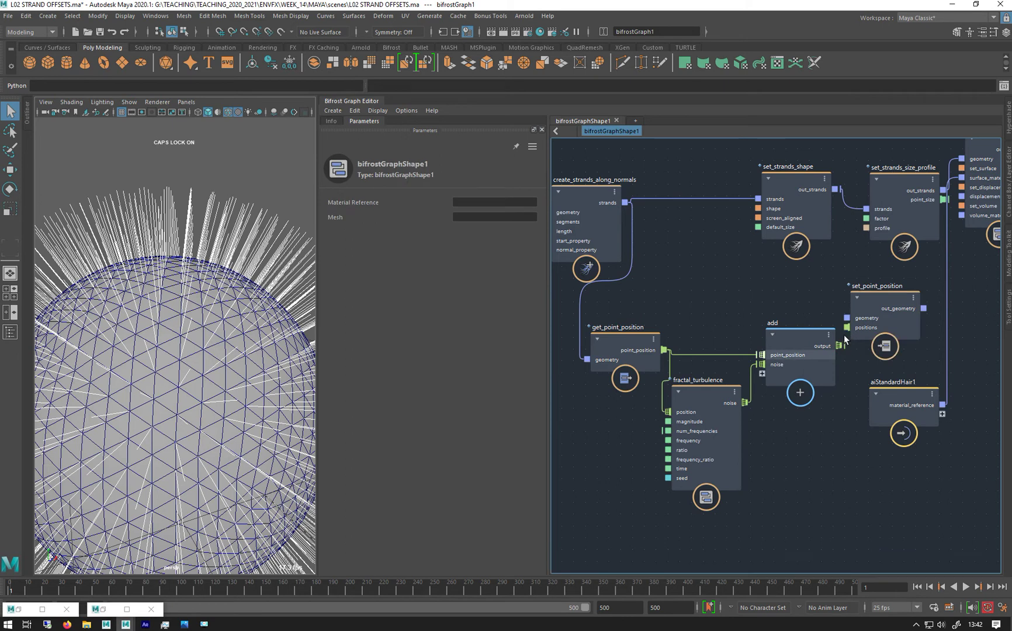
{"action": "left_click_drag", "start_coordinate": [839, 347], "coordinate": [847, 327]}
{"action": "left_click_drag", "start_coordinate": [878, 289], "coordinate": [871, 268]}
{"action": "left_click_drag", "start_coordinate": [625, 203], "coordinate": [849, 296]}
{"action": "mouse_move", "coordinate": [916, 287]}
{"action": "left_mouse_down"}
{"action": "mouse_move", "coordinate": [730, 213]}
{"action": "mouse_move", "coordinate": [766, 199]}
{"action": "left_mouse_up"}
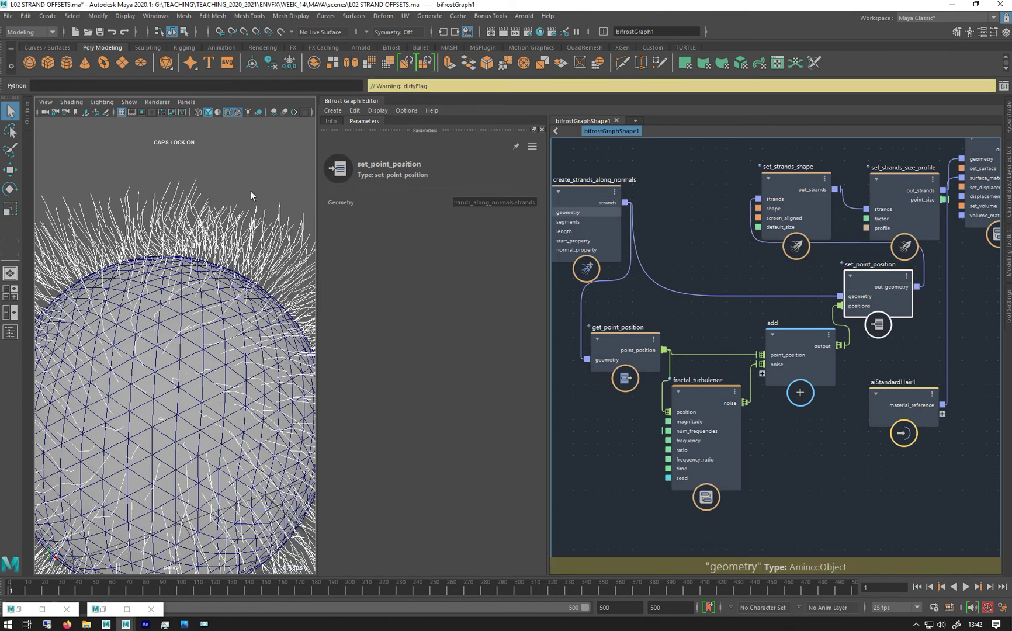
{"action": "mouse_move", "coordinate": [193, 270]}
{"action": "left_mouse_down", "text": "alt"}
{"action": "mouse_move", "coordinate": [230, 257]}
{"action": "mouse_move", "coordinate": [197, 241]}
{"action": "left_mouse_up", "text": "alt"}
{"action": "right_click_drag", "start_coordinate": [196, 240], "coordinate": [134, 259], "text": "alt"}
{"action": "left_click_drag", "start_coordinate": [134, 259], "coordinate": [111, 260], "text": "alt"}
{"action": "right_click_drag", "start_coordinate": [113, 260], "coordinate": [176, 286], "text": "alt"}
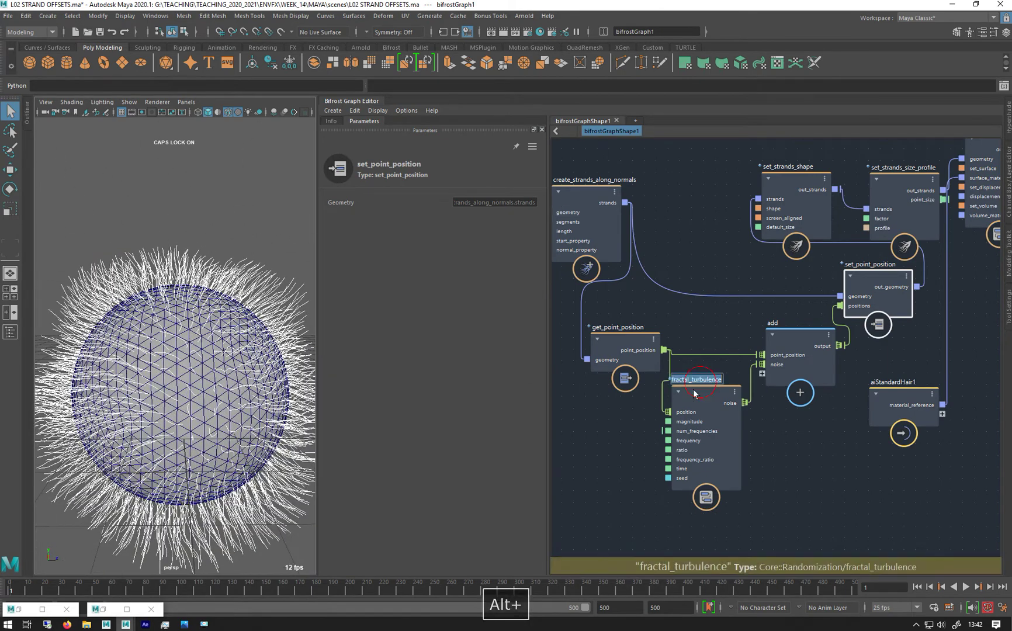
- Set the Num Frequencies of the fractal_turbulence node to 2
{"action": "left_click", "coordinate": [702, 391]}
{"action": "left_click", "coordinate": [459, 232]}
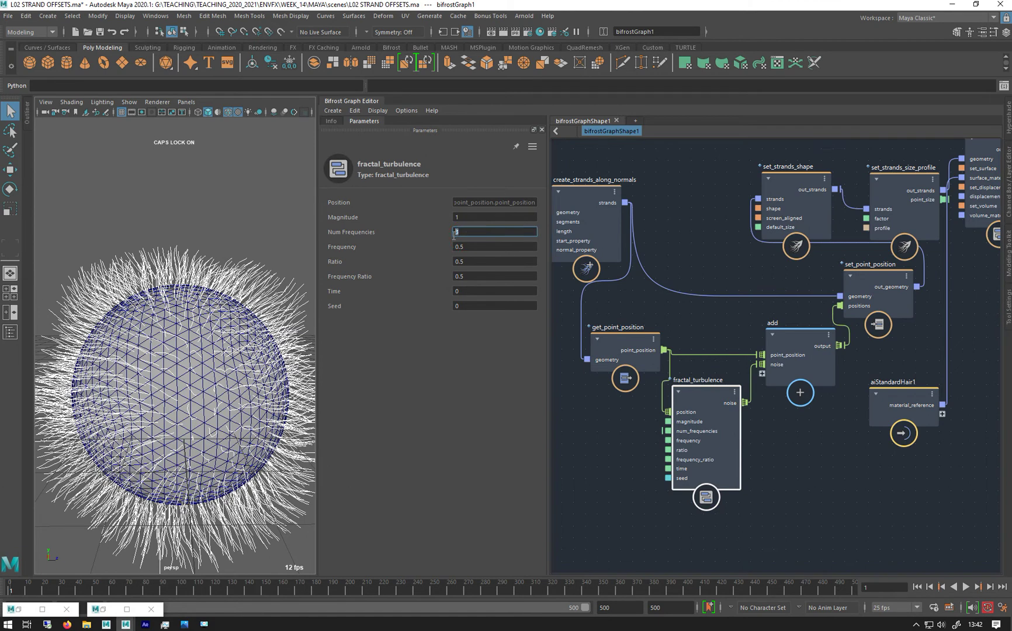
{"action": "type", "text": "2"}
{"action": "key", "text": "Return"}
{"action": "key", "text": "Return"}
- Set the Frequency of the fractal_turbulence node to 2 and inspect the strands up close on the sphere
{"action": "left_click", "coordinate": [469, 246]}
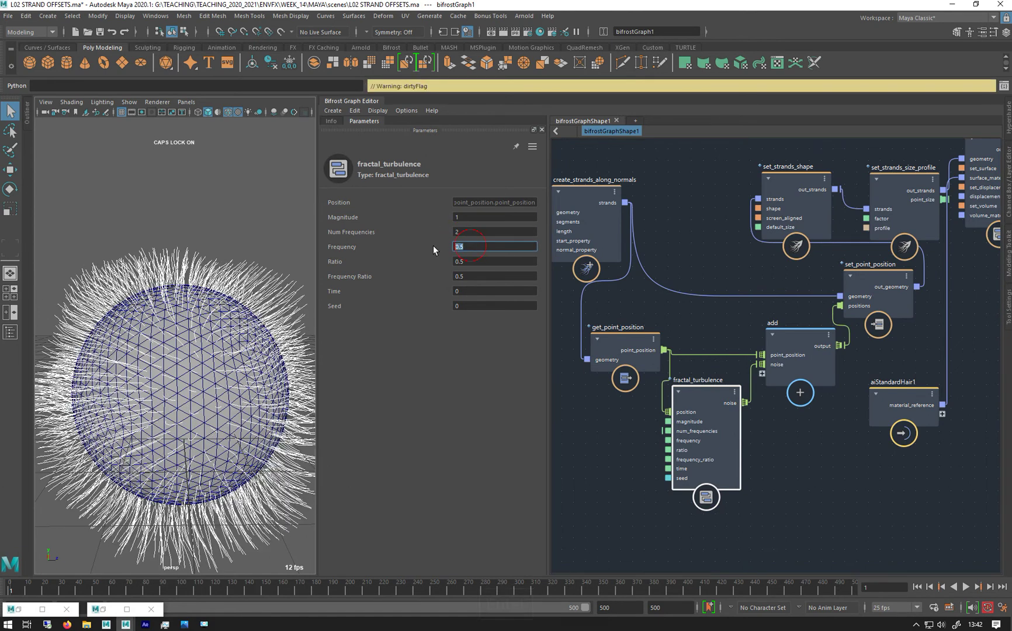
{"action": "type", "text": "2"}
{"action": "key", "text": "Return"}
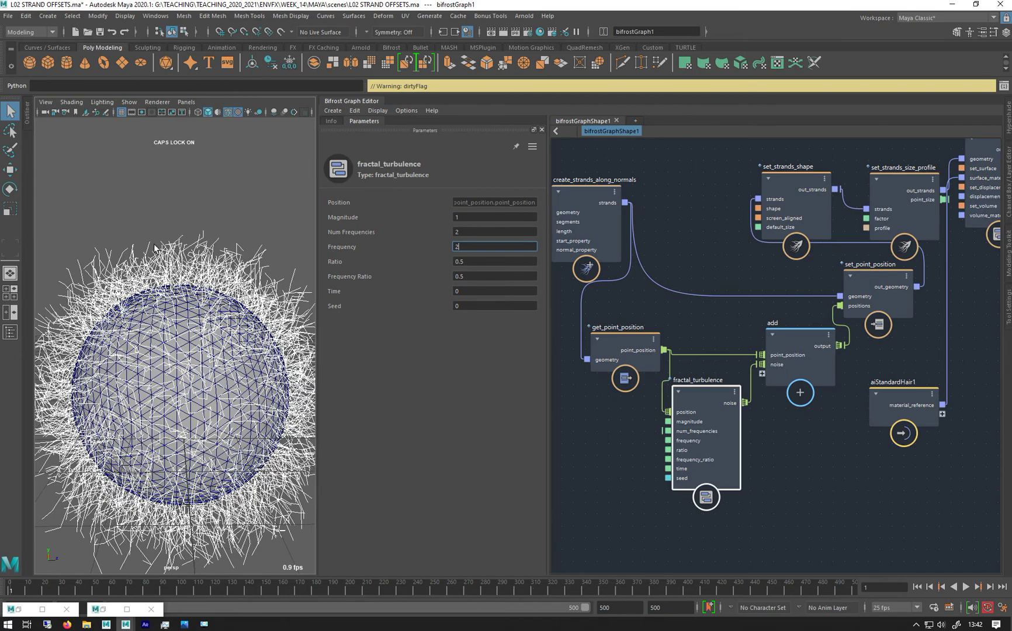
{"action": "left_click_drag", "start_coordinate": [124, 279], "coordinate": [149, 279], "text": "alt"}
{"action": "right_click_drag", "start_coordinate": [149, 279], "coordinate": [161, 240], "text": "alt"}
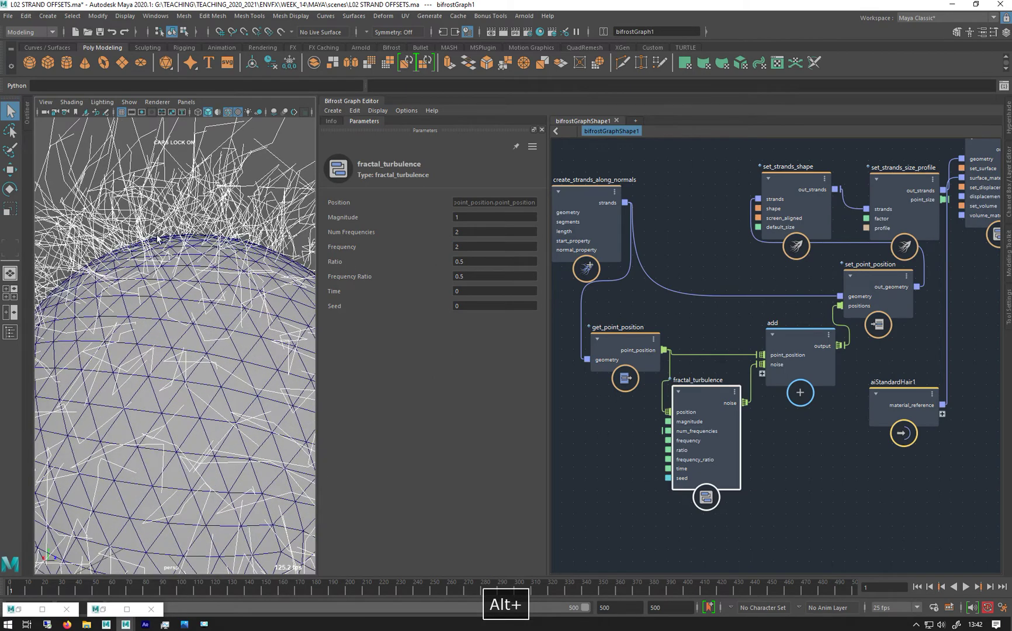
{"action": "middle_click_drag", "start_coordinate": [163, 212], "coordinate": [218, 264], "text": "alt"}
{"action": "left_click_drag", "start_coordinate": [217, 264], "coordinate": [162, 252], "text": "alt"}
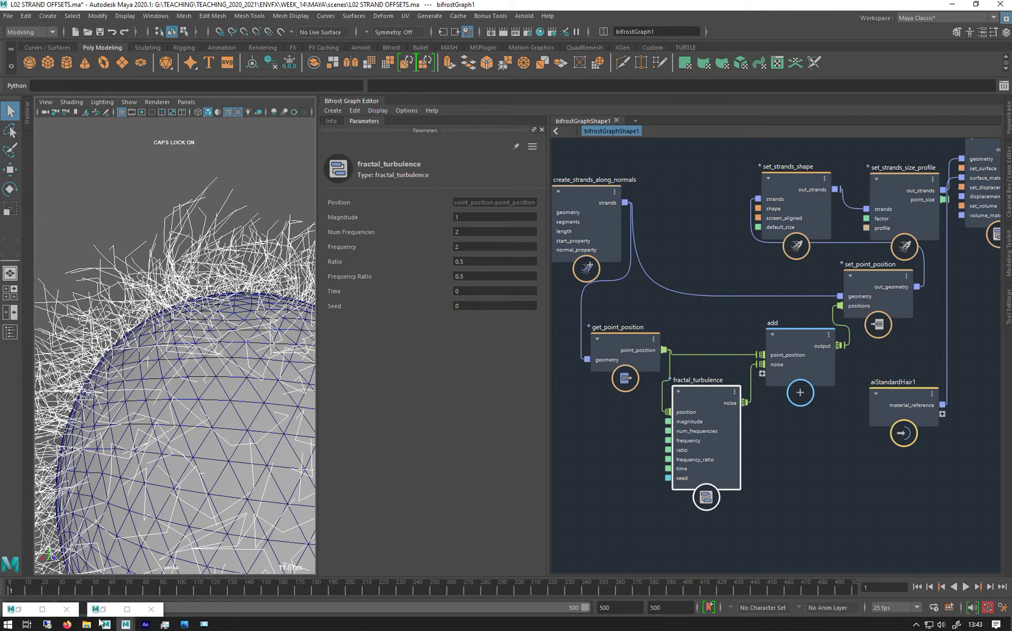
- Set the Subdivisions of the platonic sphere to 4 in its polyPlatonic1 attributes to thin out the strands
{"action": "left_click", "coordinate": [101, 612]}
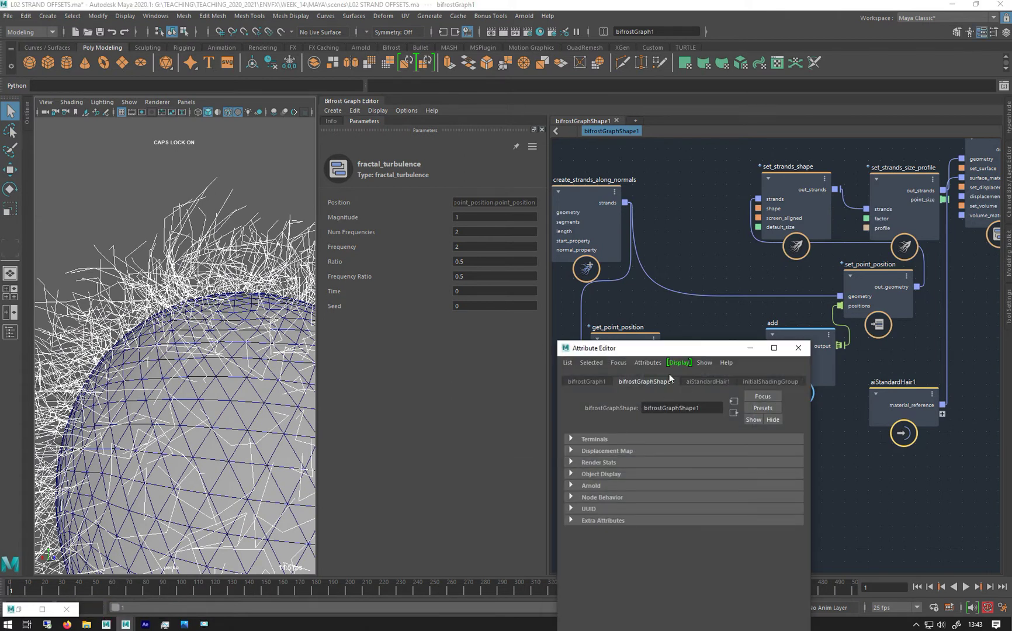
{"action": "left_click", "coordinate": [237, 394]}
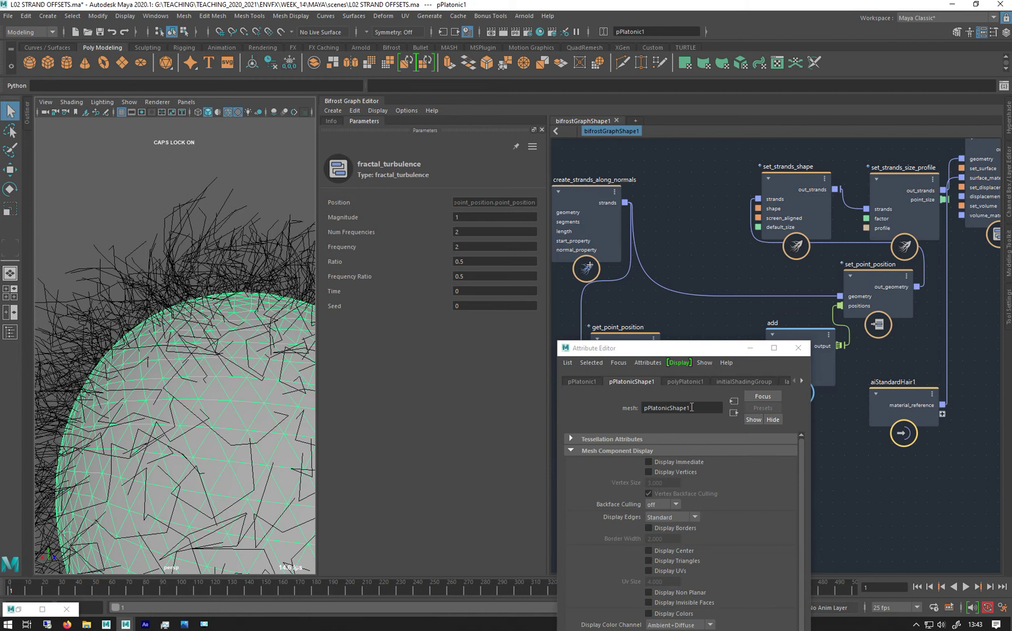
{"action": "left_click", "coordinate": [686, 382]}
{"action": "double_click", "coordinate": [658, 477]}
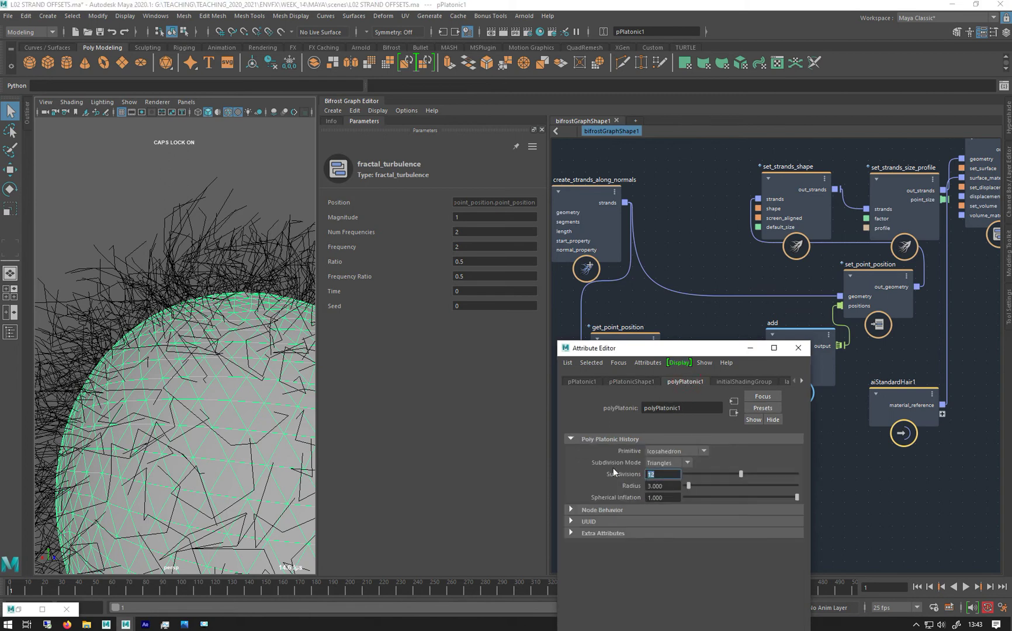
{"action": "type", "text": "4"}
{"action": "key", "text": "Return"}
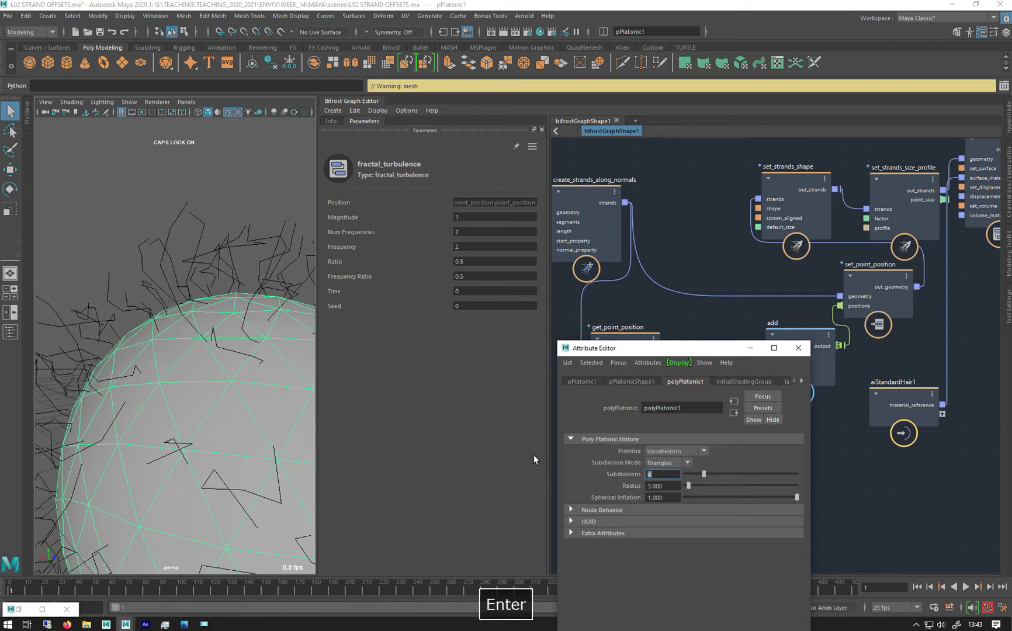
{"action": "left_click_drag", "start_coordinate": [154, 334], "coordinate": [179, 229], "text": "alt"}
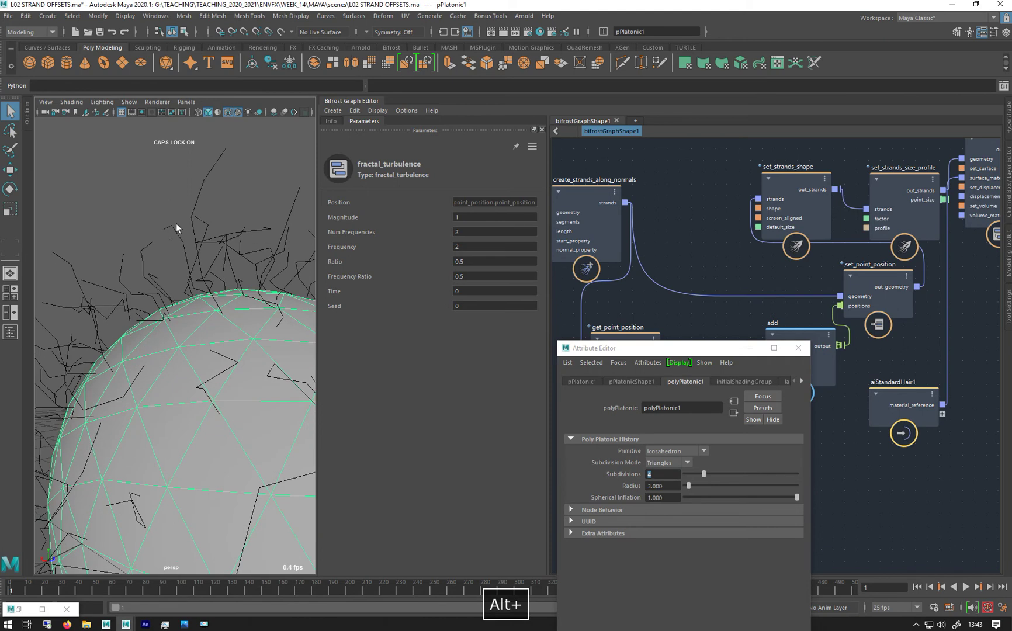
- Try 12 Segments on the create_strands_along_normals node, settle on 64, and inspect the strands around the sphere
{"action": "middle_click_drag", "start_coordinate": [571, 197], "coordinate": [671, 187], "text": "alt"}
{"action": "left_click", "coordinate": [671, 186]}
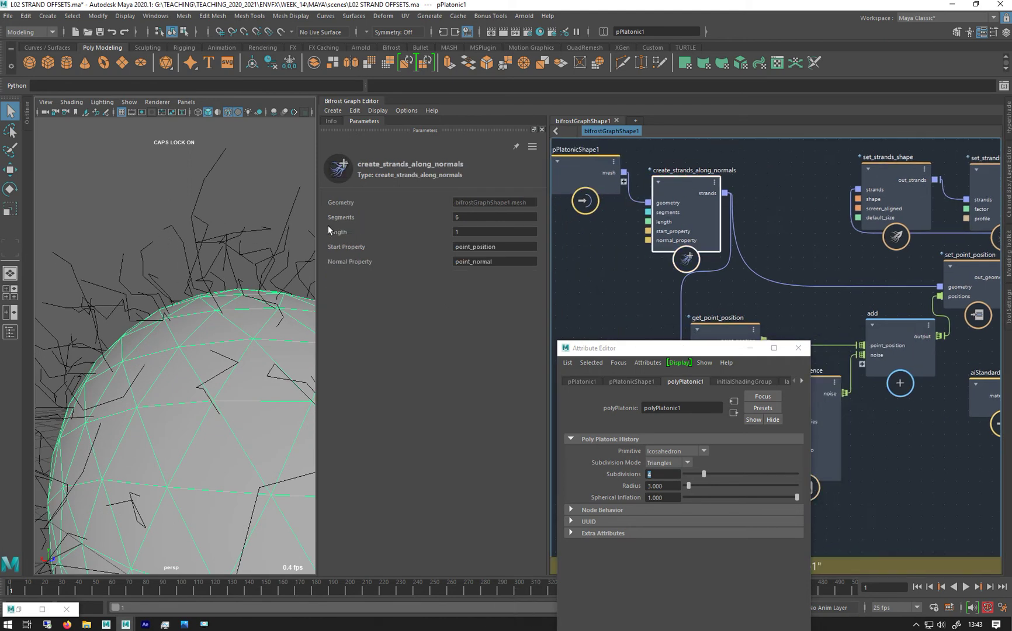
{"action": "left_click", "coordinate": [468, 217]}
{"action": "type", "text": "12"}
{"action": "key", "text": "Return"}
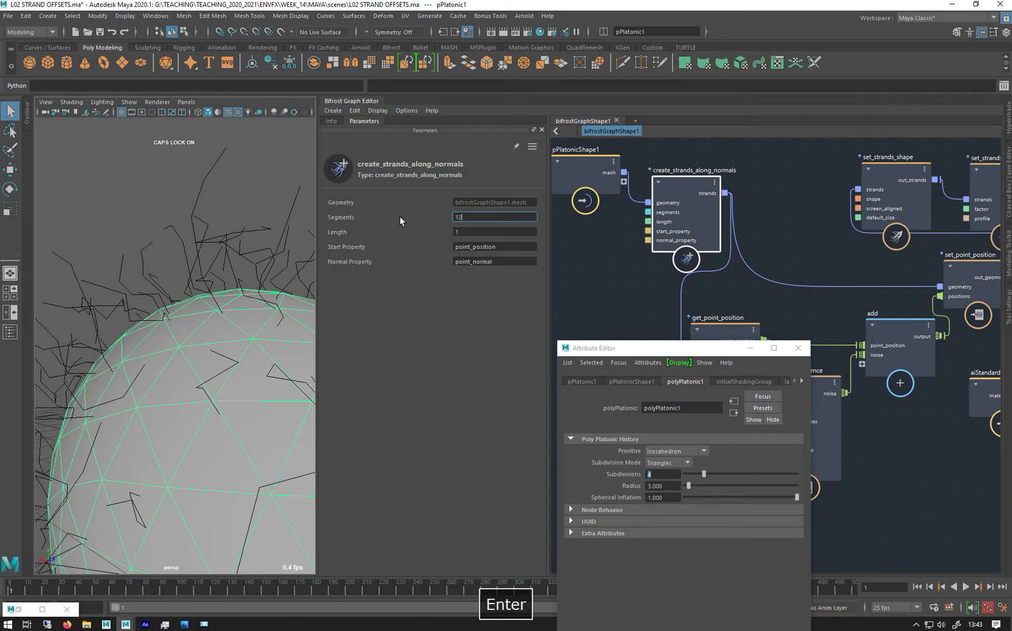
{"action": "type", "text": "64"}
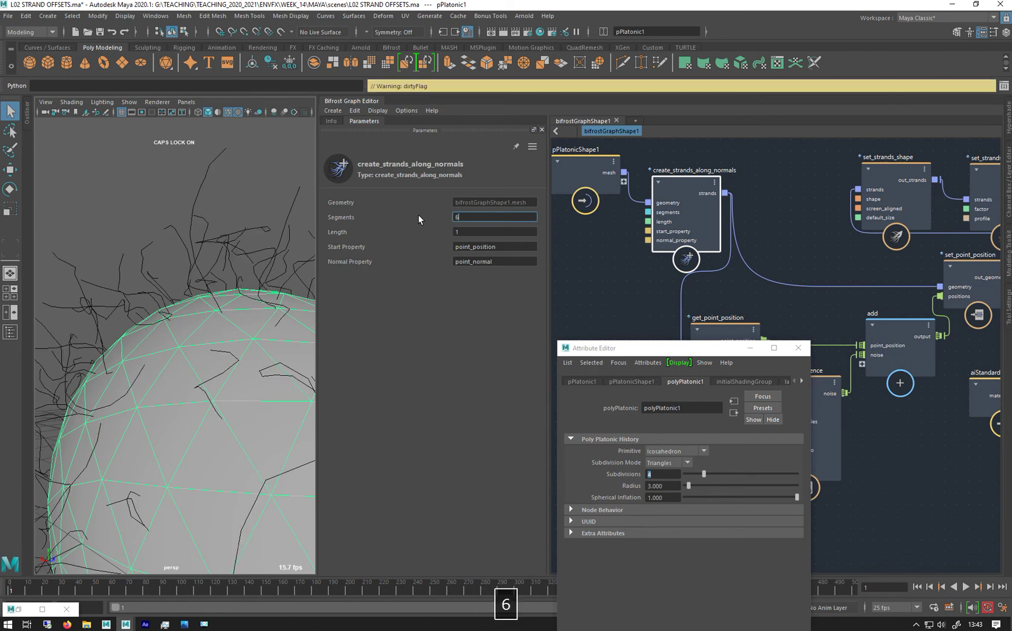
{"action": "key", "text": "Return"}
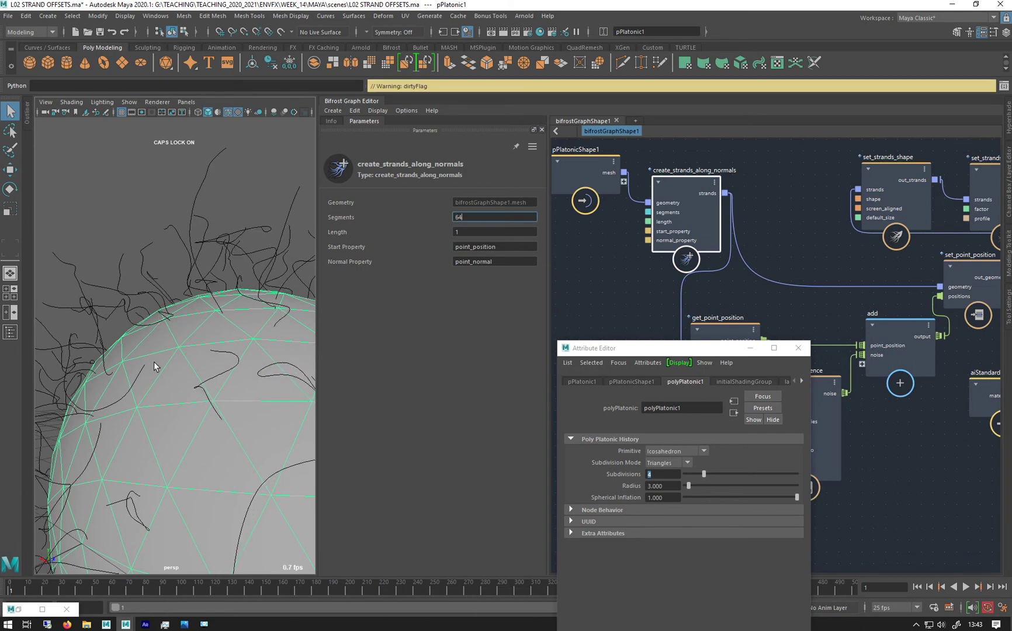
{"action": "left_click_drag", "start_coordinate": [128, 334], "coordinate": [192, 332], "text": "alt"}
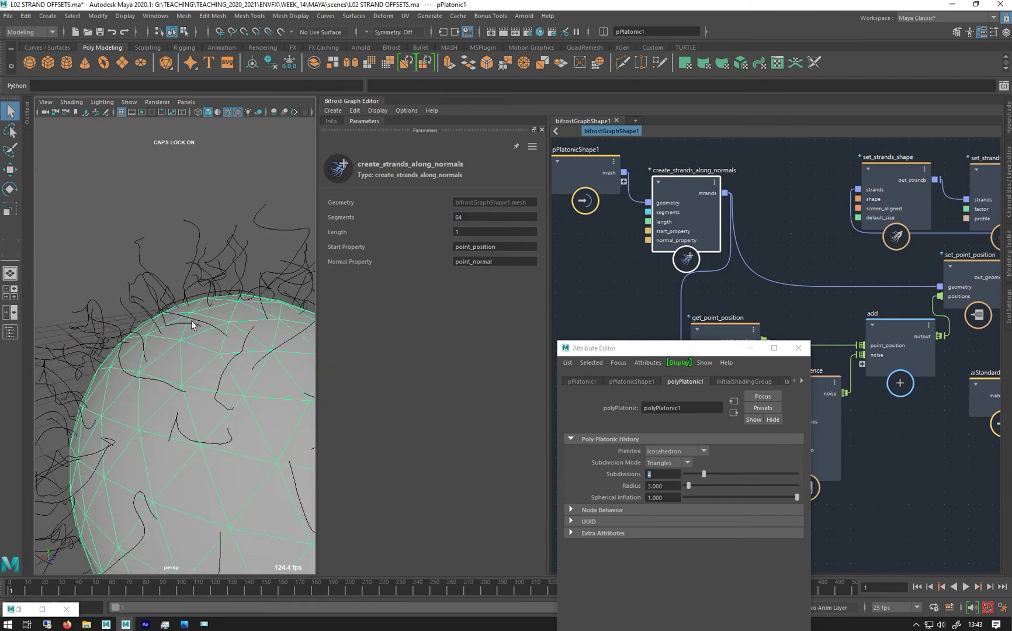
{"action": "right_click_drag", "start_coordinate": [193, 332], "coordinate": [105, 302], "text": "alt"}
{"action": "left_click_drag", "start_coordinate": [104, 301], "coordinate": [161, 248], "text": "alt"}
{"action": "right_click_drag", "start_coordinate": [162, 250], "coordinate": [223, 285], "text": "alt"}
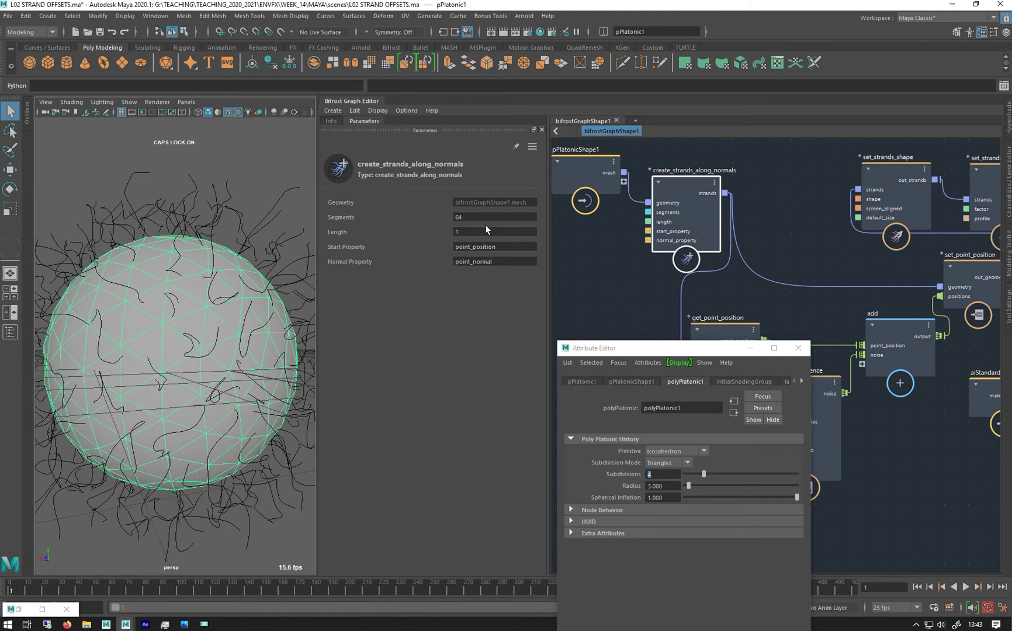
- Set the platonic sphere's Subdivisions to 12 and move the Attribute Editor clear of the node graph
{"action": "double_click", "coordinate": [651, 475]}
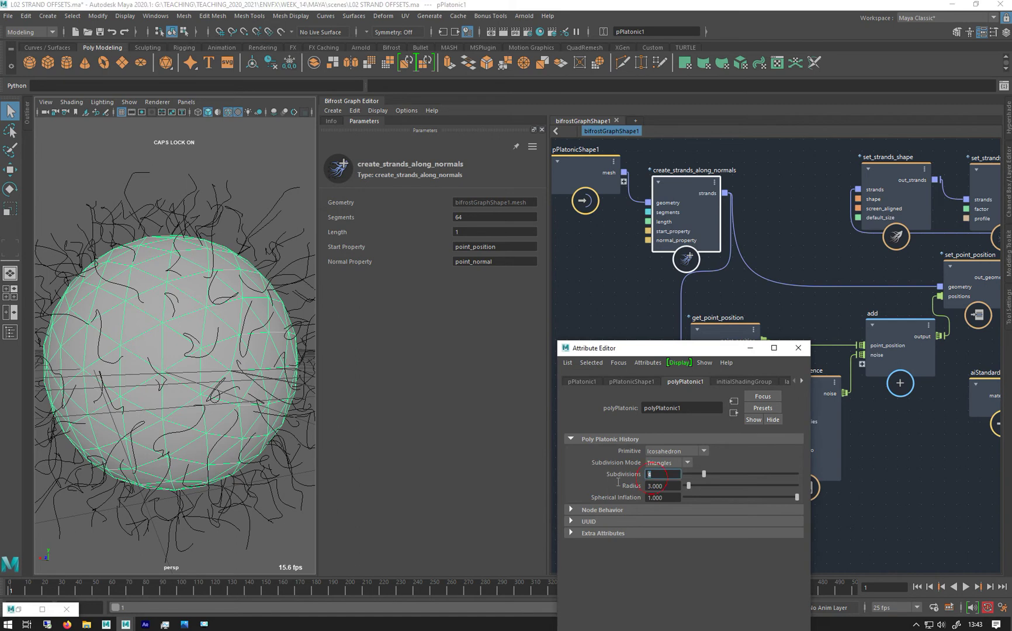
{"action": "type", "text": "12"}
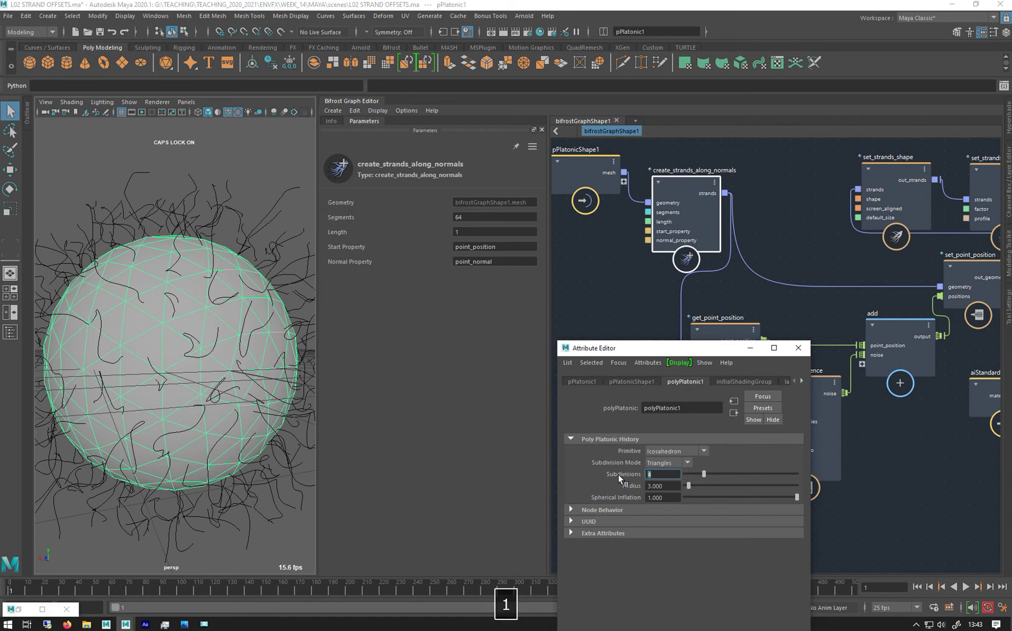
{"action": "key", "text": "Return"}
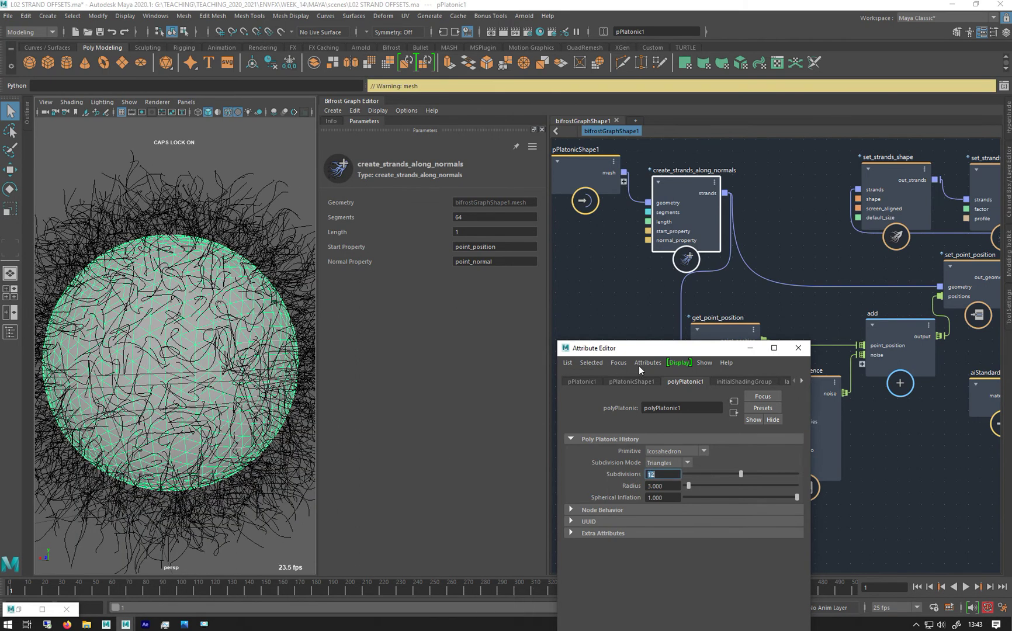
{"action": "left_click_drag", "start_coordinate": [724, 349], "coordinate": [826, 265]}
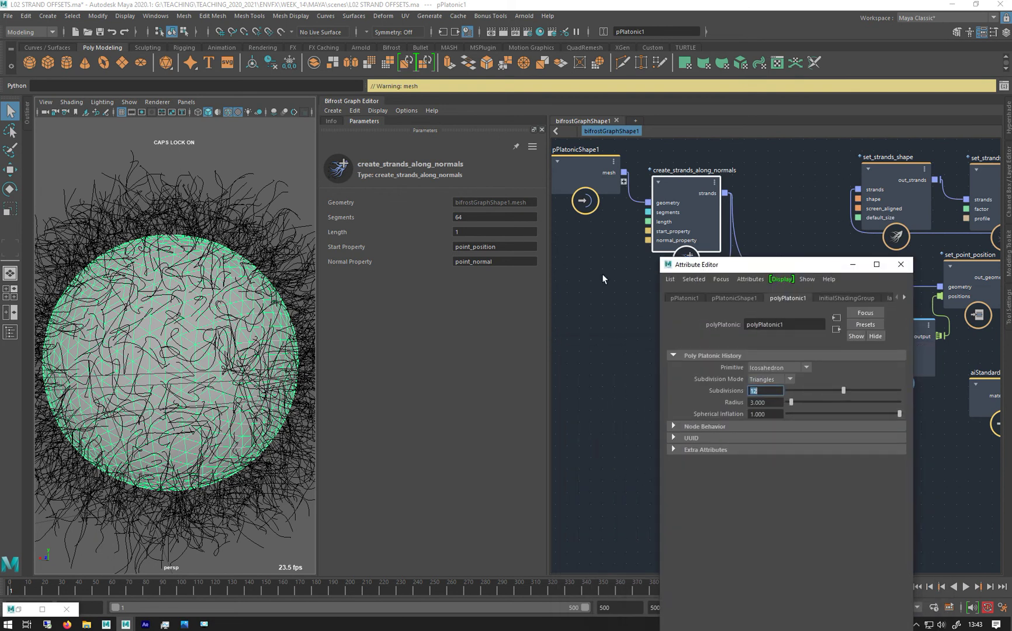
{"action": "middle_click_drag", "start_coordinate": [155, 249], "coordinate": [139, 278], "text": "alt"}
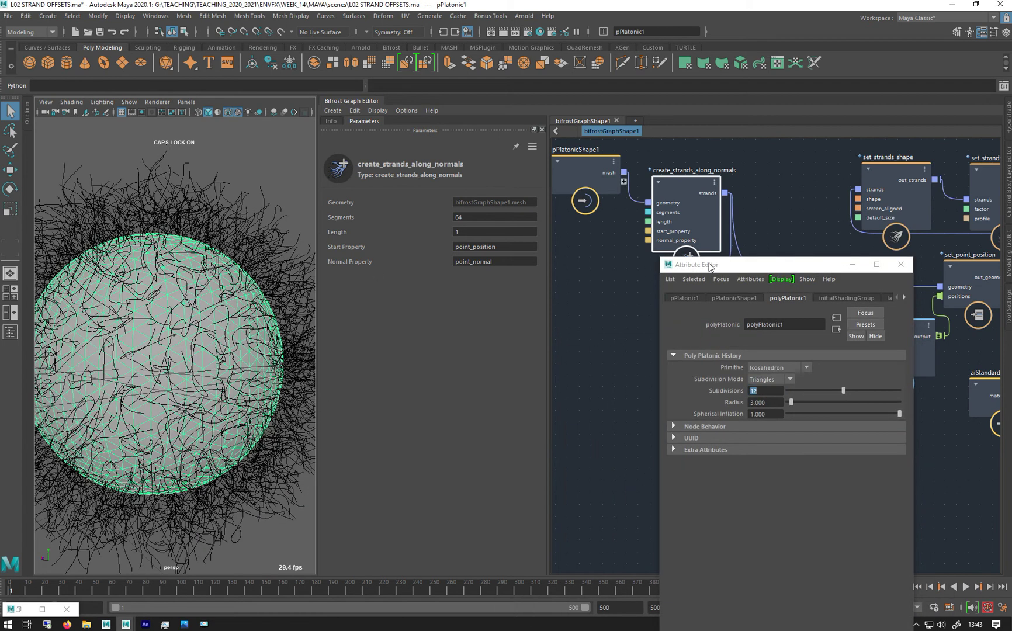
{"action": "left_click_drag", "start_coordinate": [708, 266], "coordinate": [622, 514]}
- Create a time node in the empty graph area beside the fractal_turbulence node
{"action": "middle_click_drag", "start_coordinate": [619, 388], "coordinate": [654, 239], "text": "alt"}
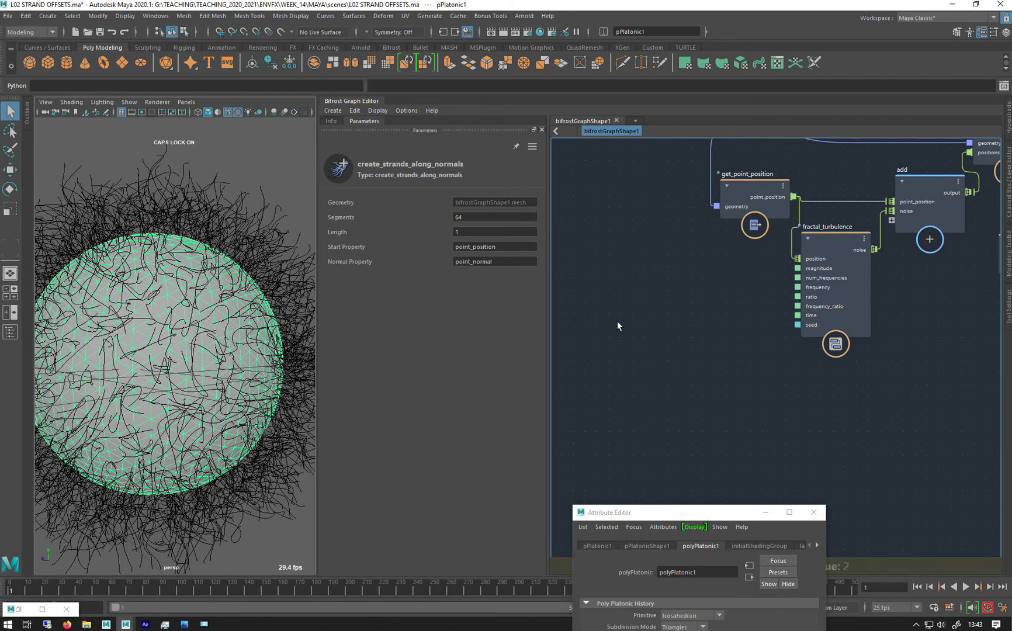
{"action": "key", "text": "Tab"}
{"action": "type", "text": "TIM"}
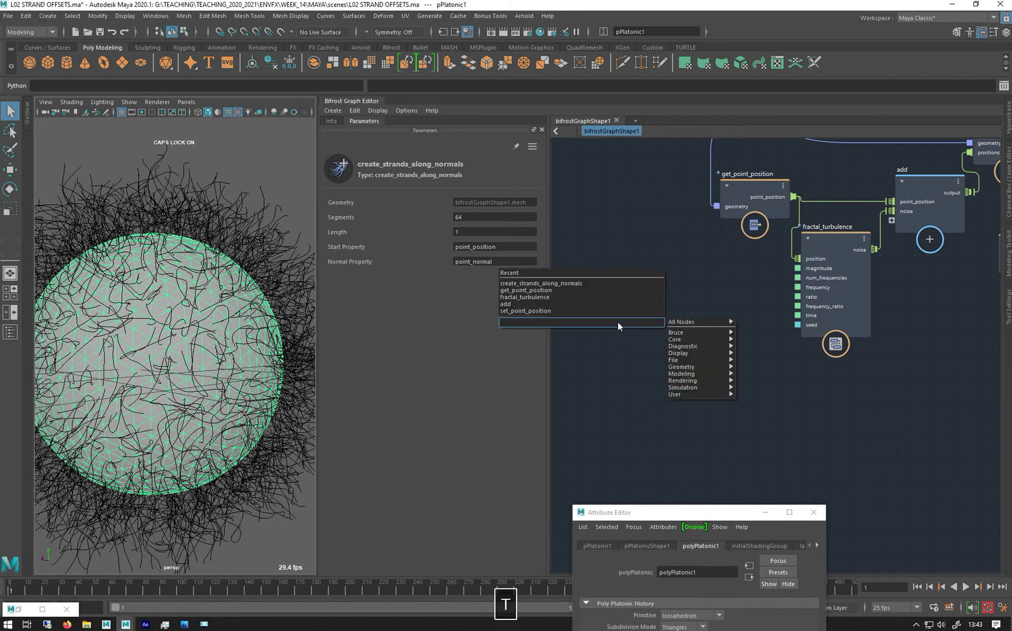
{"action": "type", "text": "E"}
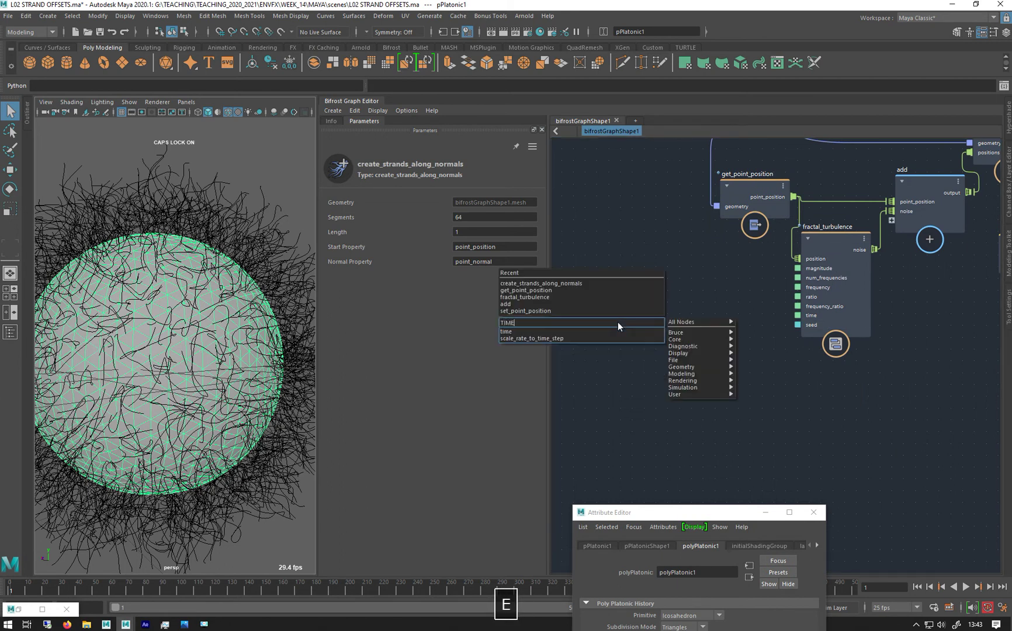
{"action": "left_click", "coordinate": [527, 331]}
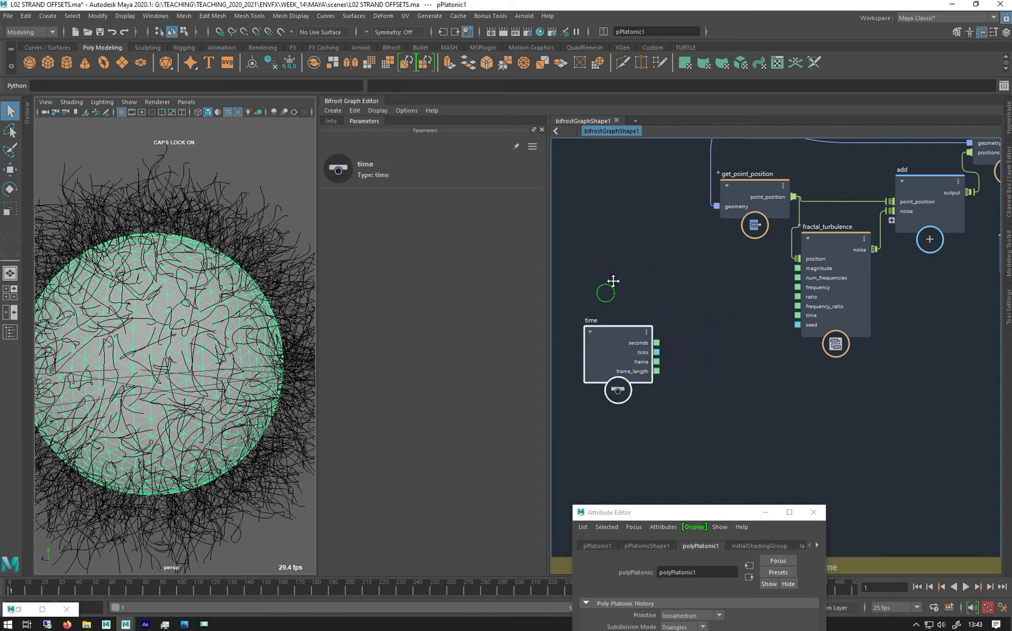
- Connect the seconds output of the time node to the time input of fractal_turbulence
{"action": "middle_click_drag", "start_coordinate": [613, 281], "coordinate": [634, 290]}
{"action": "scroll", "coordinate": [710, 313], "scroll_direction": "up", "scroll_amount": 5}
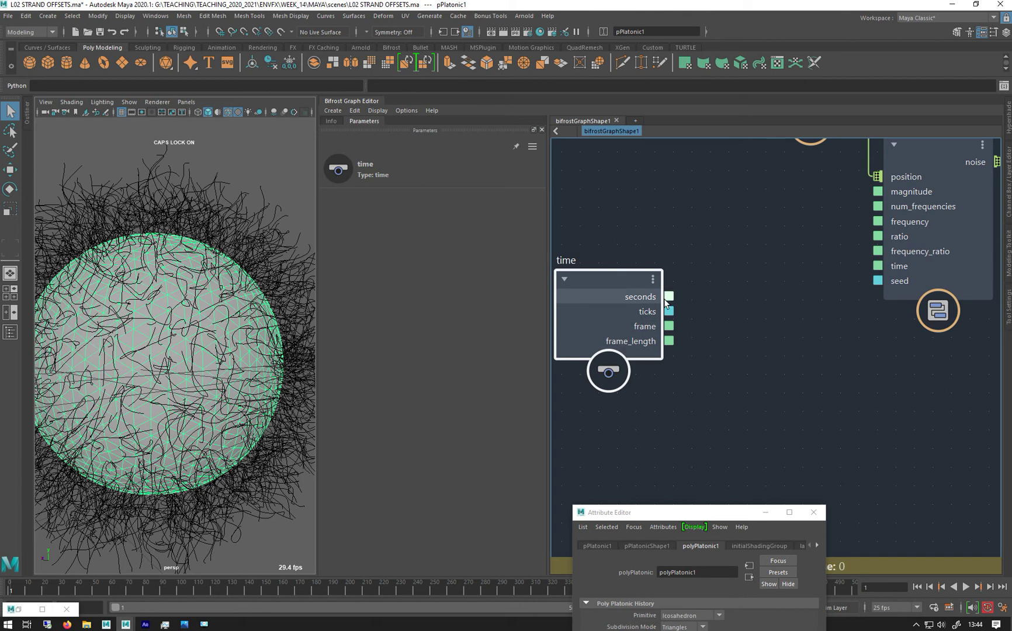
{"action": "middle_click_drag", "start_coordinate": [745, 264], "coordinate": [745, 301]}
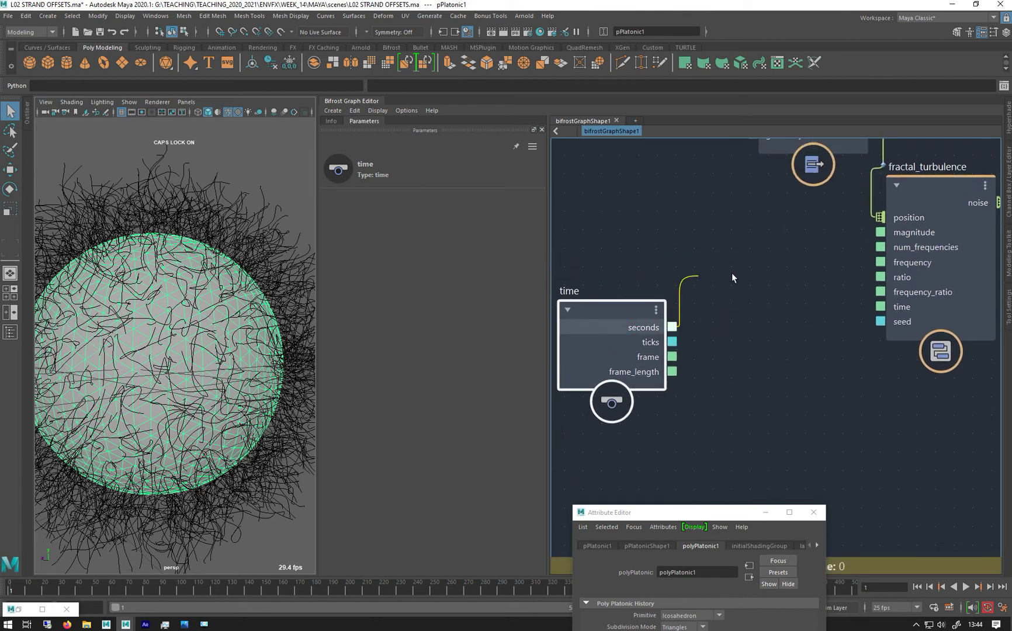
{"action": "left_click_drag", "start_coordinate": [733, 277], "coordinate": [880, 306]}
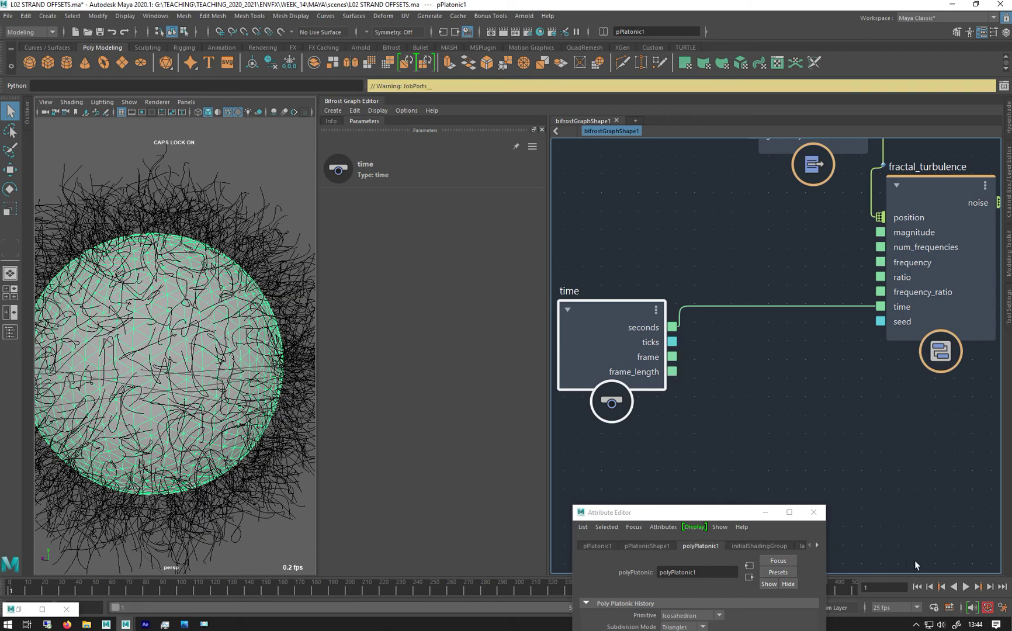
- Play the timeline to check the strands' motion, stop playback, and clear the selection of the sphere
{"action": "left_click", "coordinate": [965, 587]}
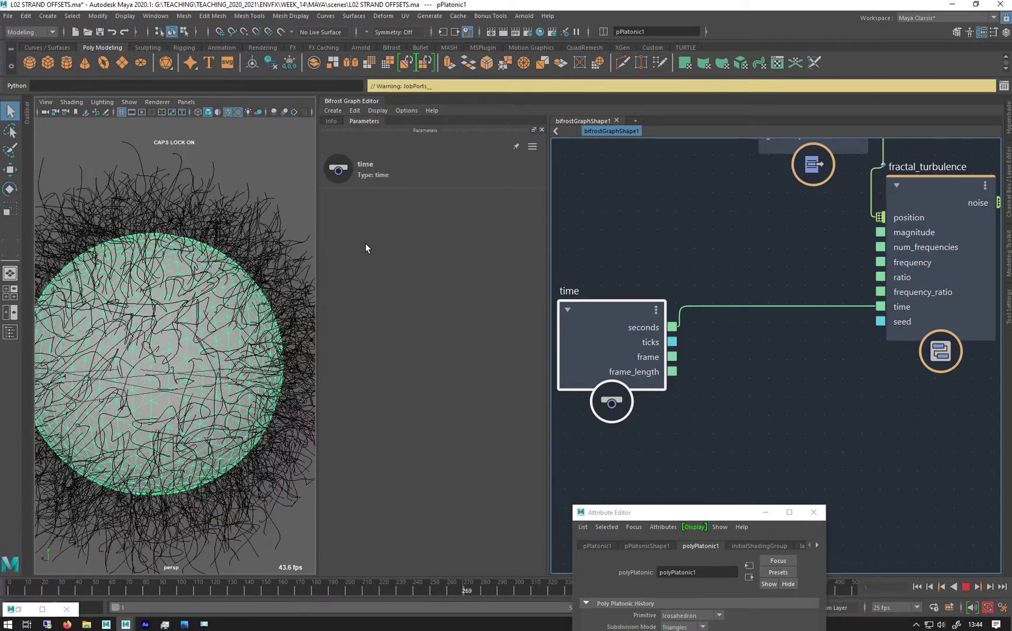
{"action": "left_click", "coordinate": [967, 588]}
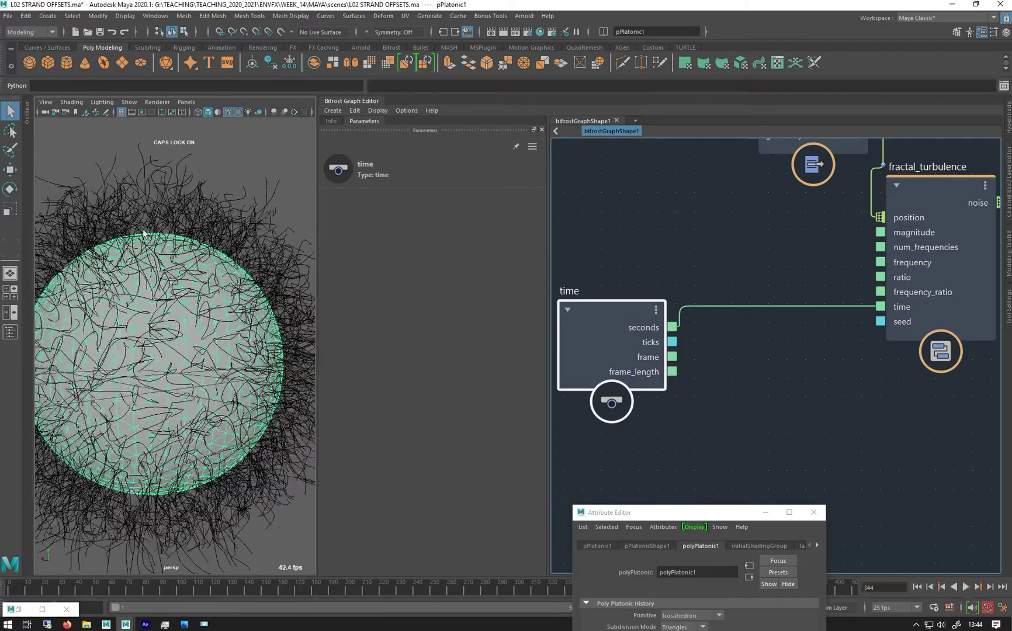
{"action": "left_click_drag", "start_coordinate": [150, 248], "coordinate": [178, 240], "text": "alt"}
{"action": "left_click", "coordinate": [77, 154]}
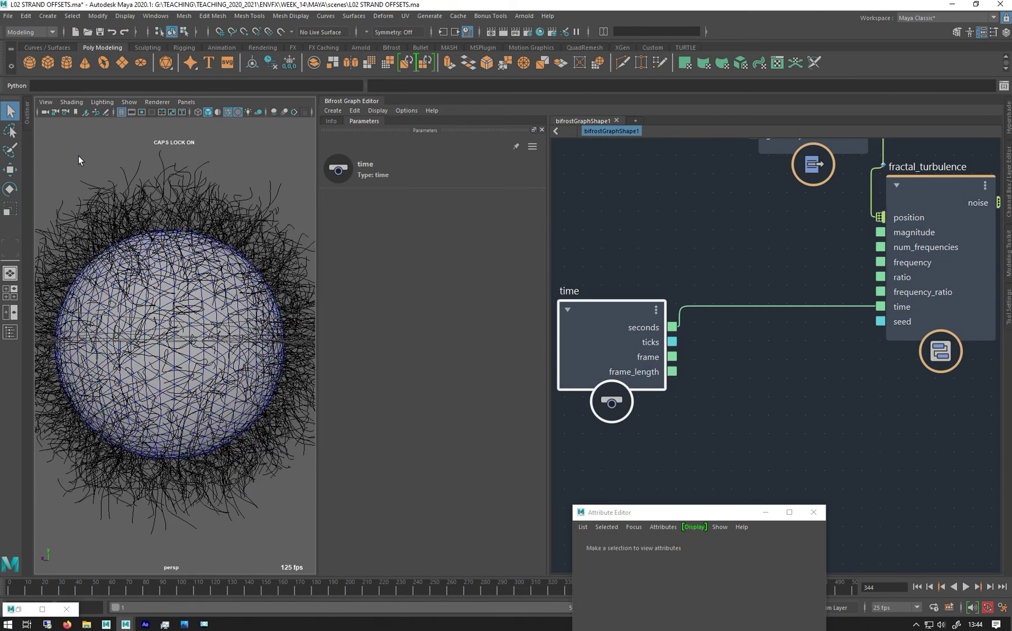
- Unhide aiSkyDomeLight1 through the Outliner and collapse the Outliner again
{"action": "left_click", "coordinate": [10, 332]}
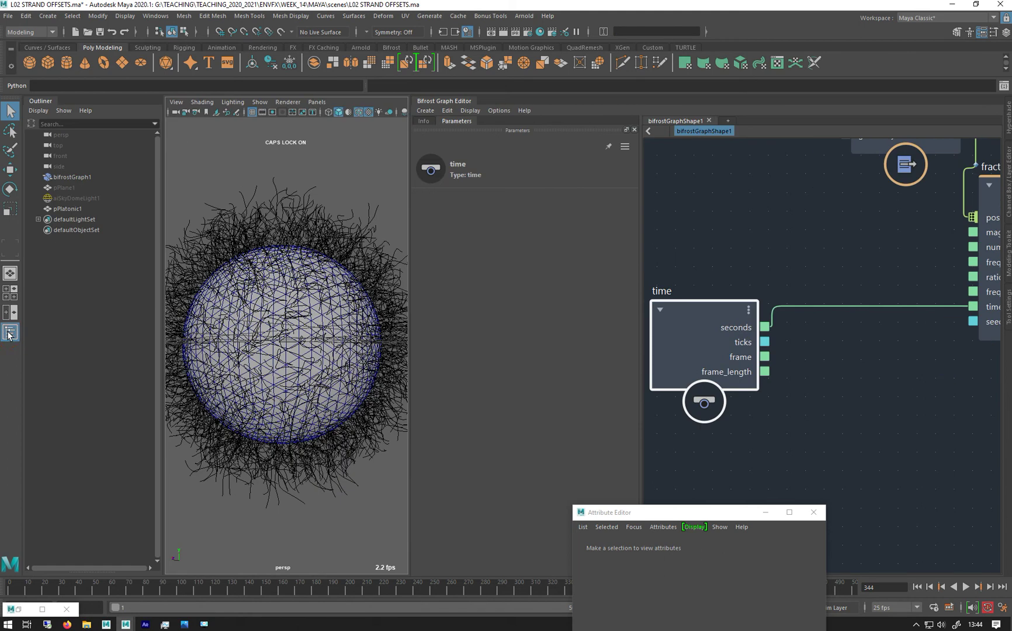
{"action": "left_click", "coordinate": [66, 197]}
{"action": "key", "text": "h"}
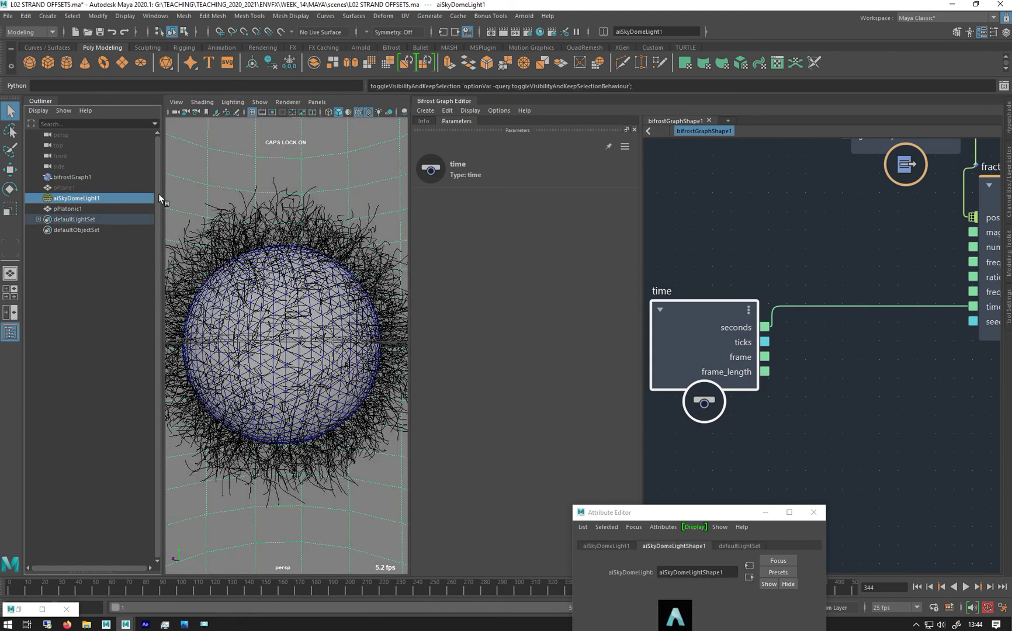
{"action": "double_click", "coordinate": [50, 102]}
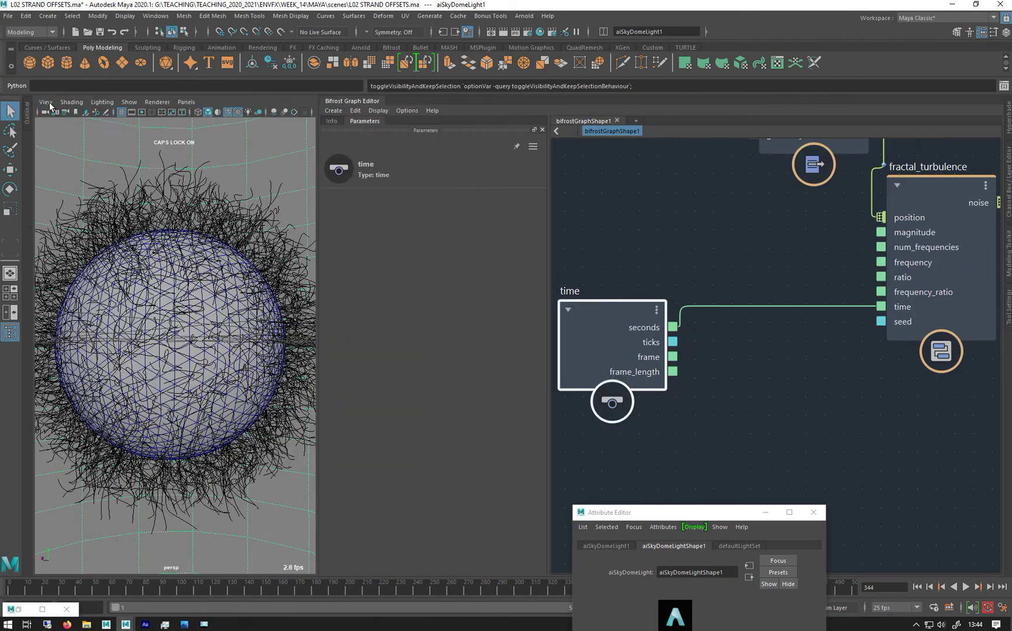
- Turn on the resolution gate in the perspective view and frame the whole sphere with its strands inside it
{"action": "left_click", "coordinate": [139, 108]}
{"action": "key", "text": "space"}
{"action": "left_click", "coordinate": [177, 316]}
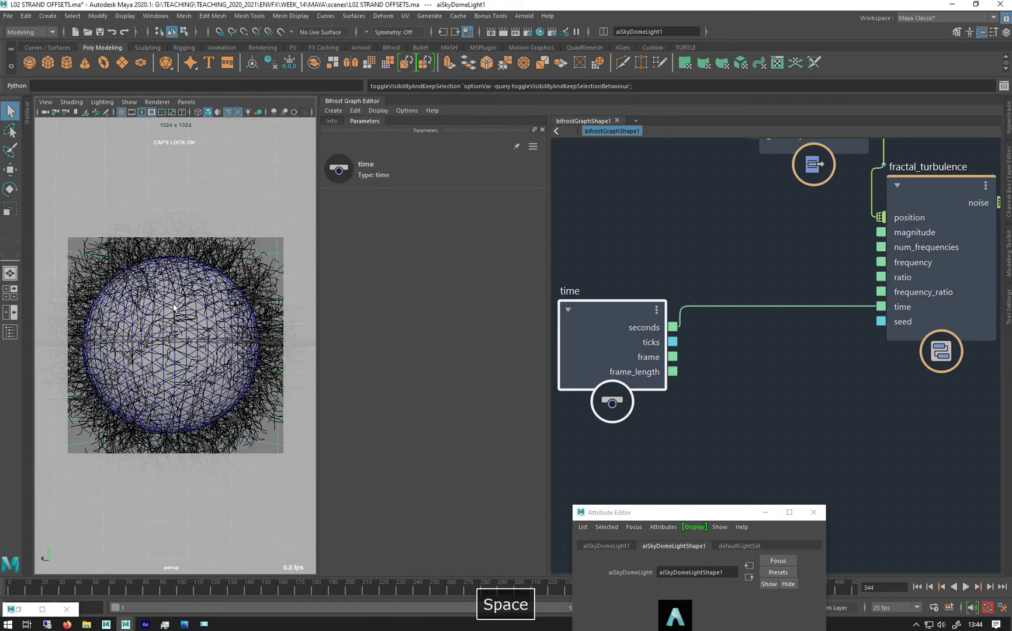
{"action": "right_click_drag", "start_coordinate": [193, 314], "coordinate": [165, 294], "text": "alt"}
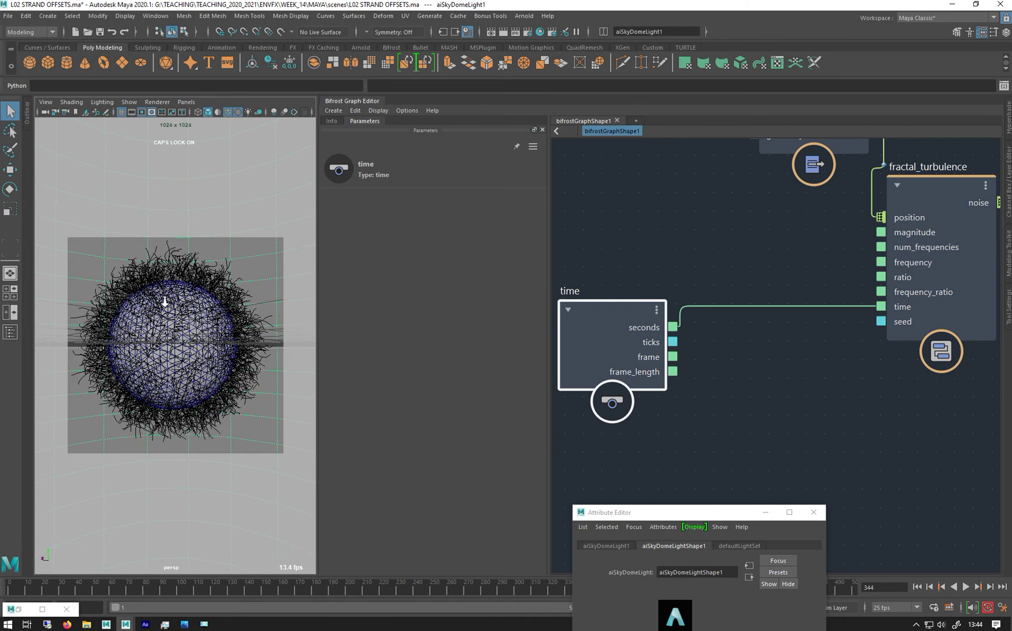
- Bring up the Arnold RenderView and render the sphere with its strands from perspShape, stopping the render partway
{"action": "left_click", "coordinate": [18, 609]}
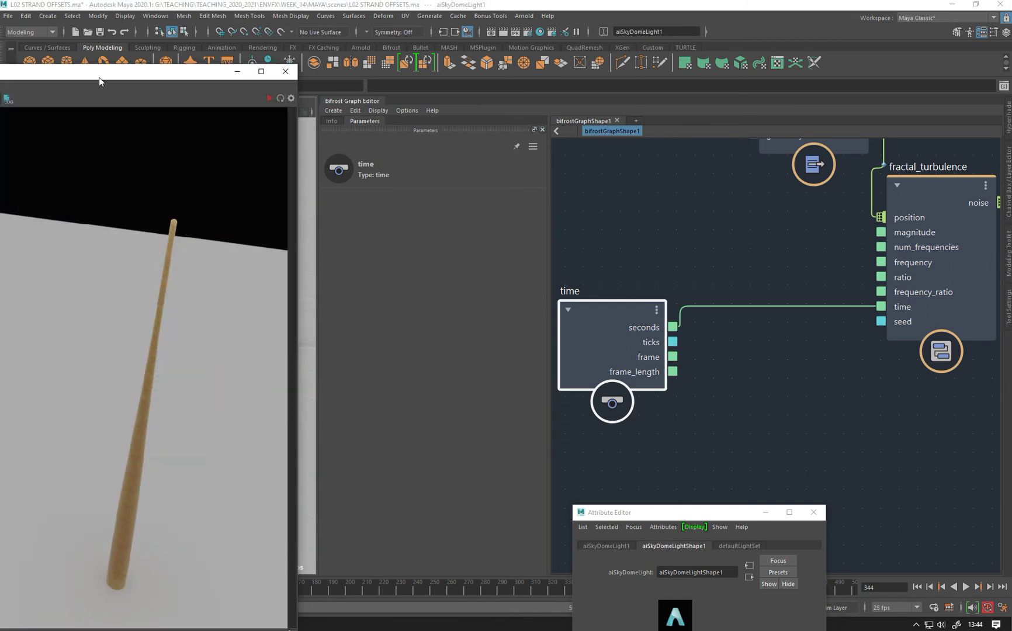
{"action": "left_click", "coordinate": [100, 75]}
{"action": "left_click_drag", "start_coordinate": [99, 74], "coordinate": [562, 38]}
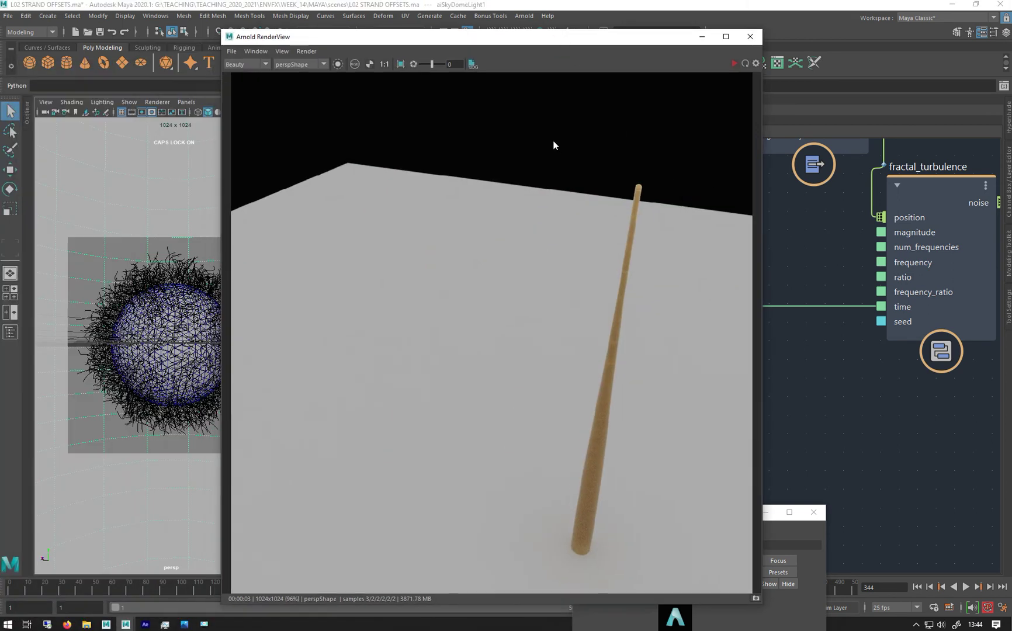
{"action": "left_click", "coordinate": [739, 63]}
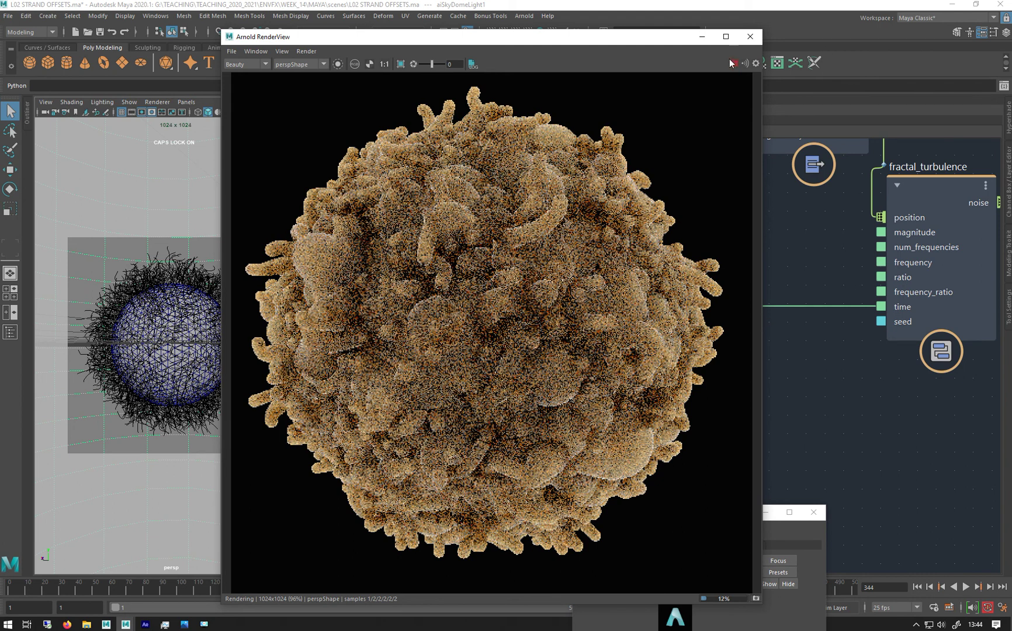
{"action": "left_click", "coordinate": [733, 69]}
- Move the render aside and examine the parameters of the create_strands_along_normals node in the Bifrost graph
{"action": "left_click_drag", "start_coordinate": [609, 41], "coordinate": [423, 55]}
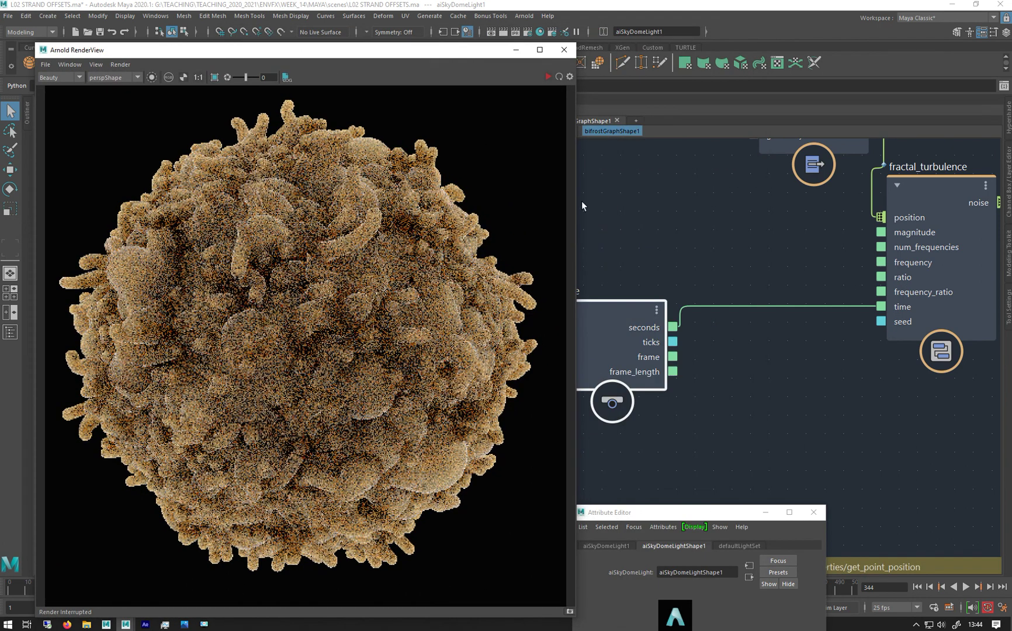
{"action": "middle_click_drag", "start_coordinate": [663, 238], "coordinate": [941, 327], "text": "alt"}
{"action": "middle_click_drag", "start_coordinate": [899, 291], "coordinate": [609, 386], "text": "alt"}
{"action": "middle_click_drag", "start_coordinate": [685, 293], "coordinate": [718, 463], "text": "alt"}
{"action": "left_click", "coordinate": [749, 275]}
{"action": "left_click_drag", "start_coordinate": [430, 52], "coordinate": [461, 298]}
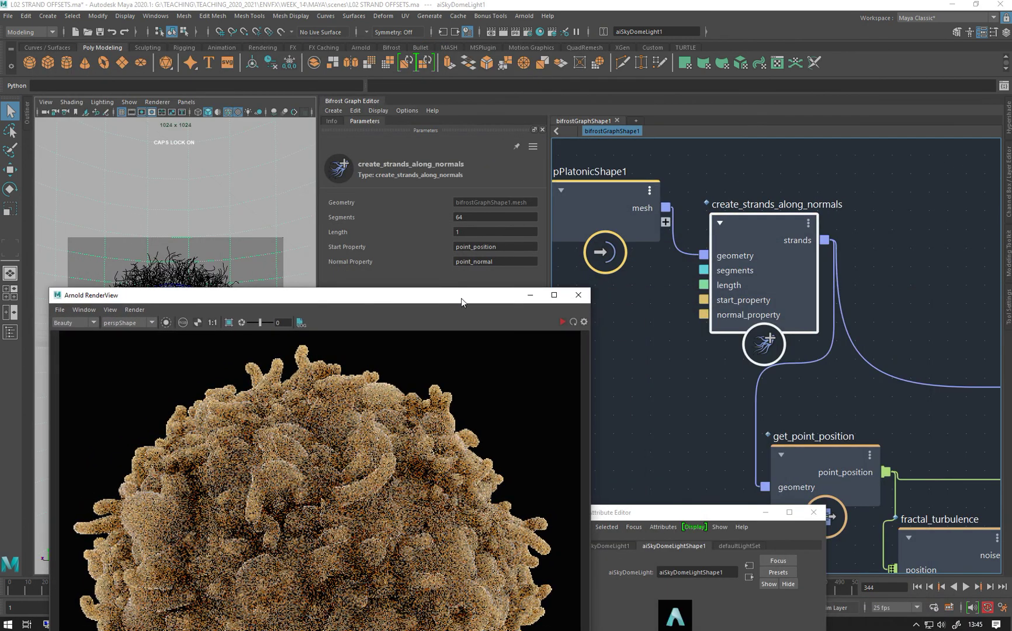
- Deselect the nodes and automatically arrange the whole Bifrost graph into a tidy left-to-right layout
{"action": "middle_click_drag", "start_coordinate": [955, 353], "coordinate": [745, 293]}
{"action": "left_click", "coordinate": [709, 322]}
{"action": "scroll", "coordinate": [701, 298], "scroll_direction": "down", "scroll_amount": 4}
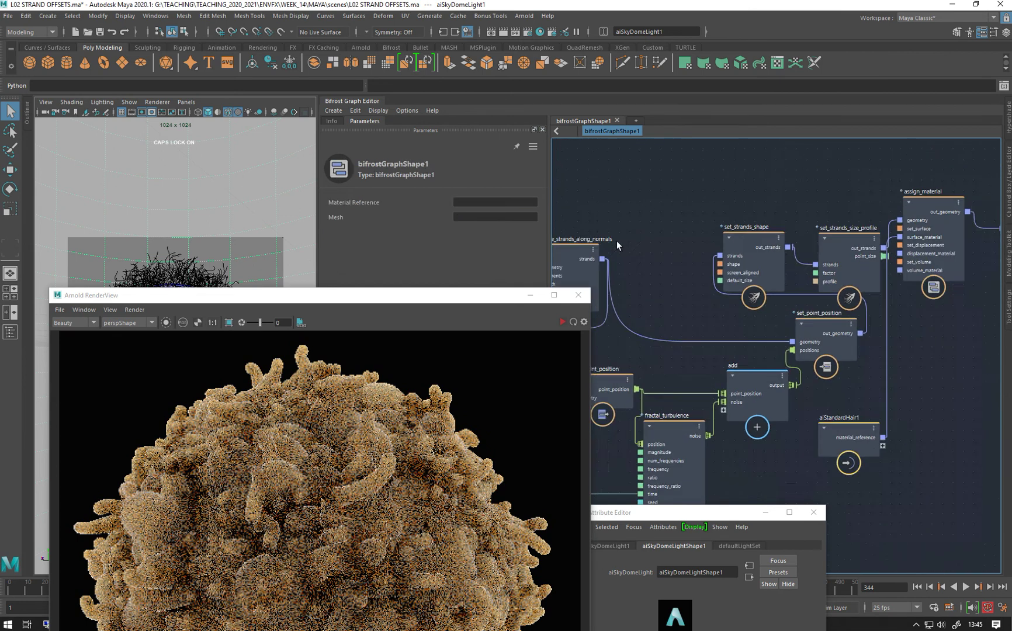
{"action": "middle_click_drag", "start_coordinate": [650, 220], "coordinate": [800, 172]}
{"action": "scroll", "coordinate": [764, 194], "scroll_direction": "down", "scroll_amount": 2}
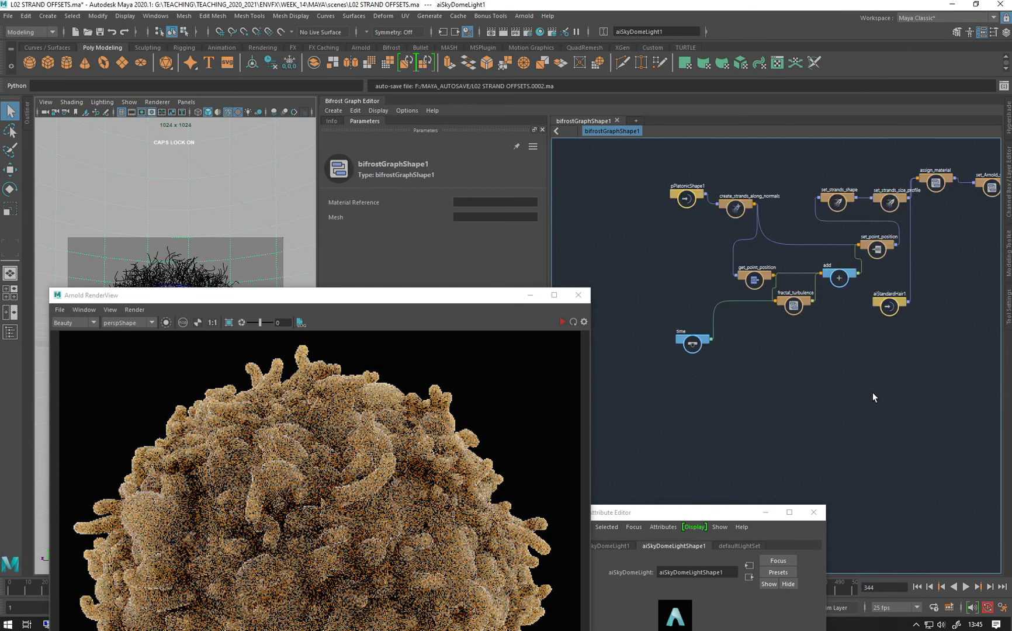
{"action": "scroll", "coordinate": [872, 397], "scroll_direction": "down", "scroll_amount": 2}
{"action": "scroll", "coordinate": [729, 284], "scroll_direction": "up", "scroll_amount": 5}
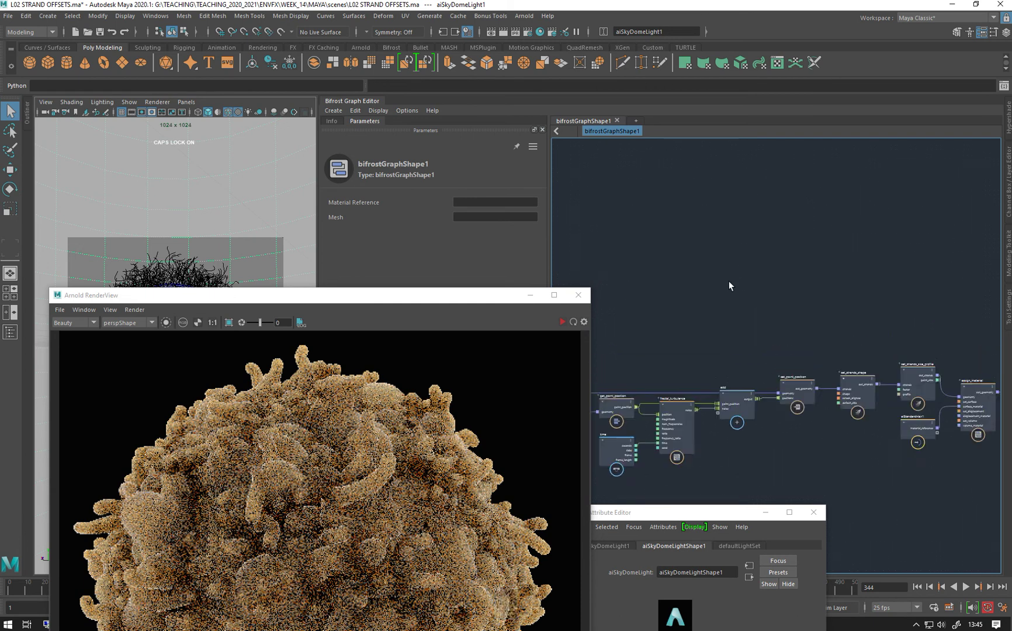
{"action": "middle_click_drag", "start_coordinate": [726, 304], "coordinate": [810, 127]}
{"action": "scroll", "coordinate": [796, 151], "scroll_direction": "up", "scroll_amount": 3}
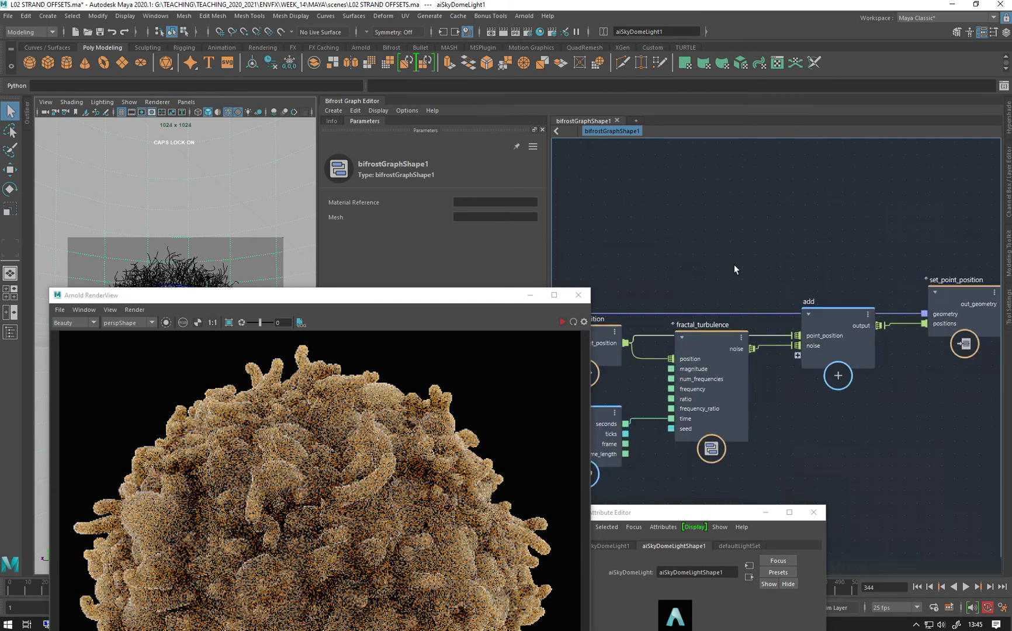
{"action": "middle_click_drag", "start_coordinate": [734, 264], "coordinate": [795, 124]}
- Set the Default Size of the set_strands_shape node to 0.01 and render again
{"action": "left_click", "coordinate": [910, 281]}
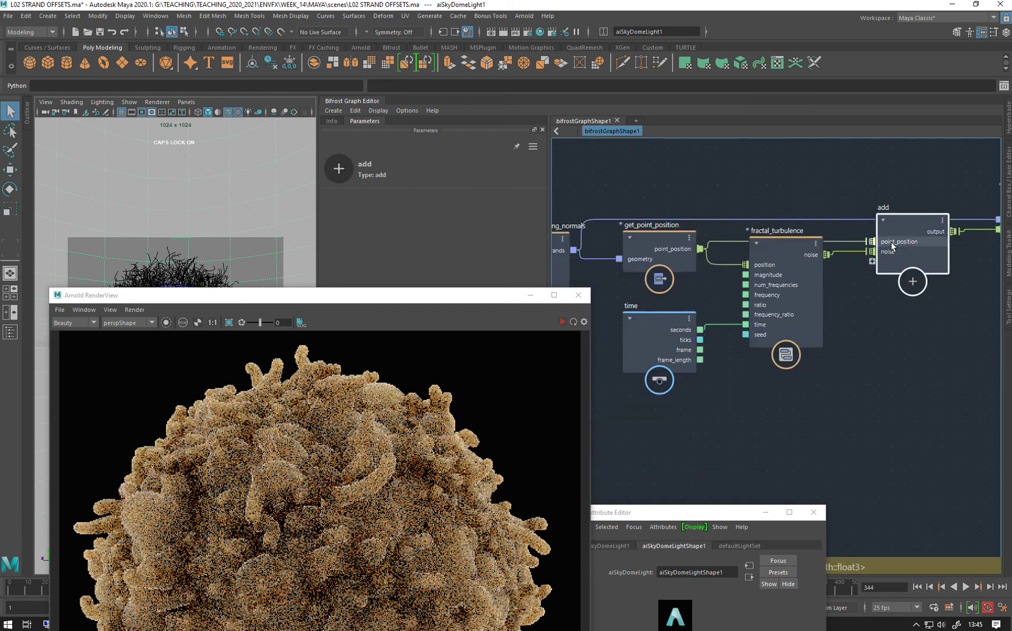
{"action": "middle_click_drag", "start_coordinate": [776, 173], "coordinate": [597, 161]}
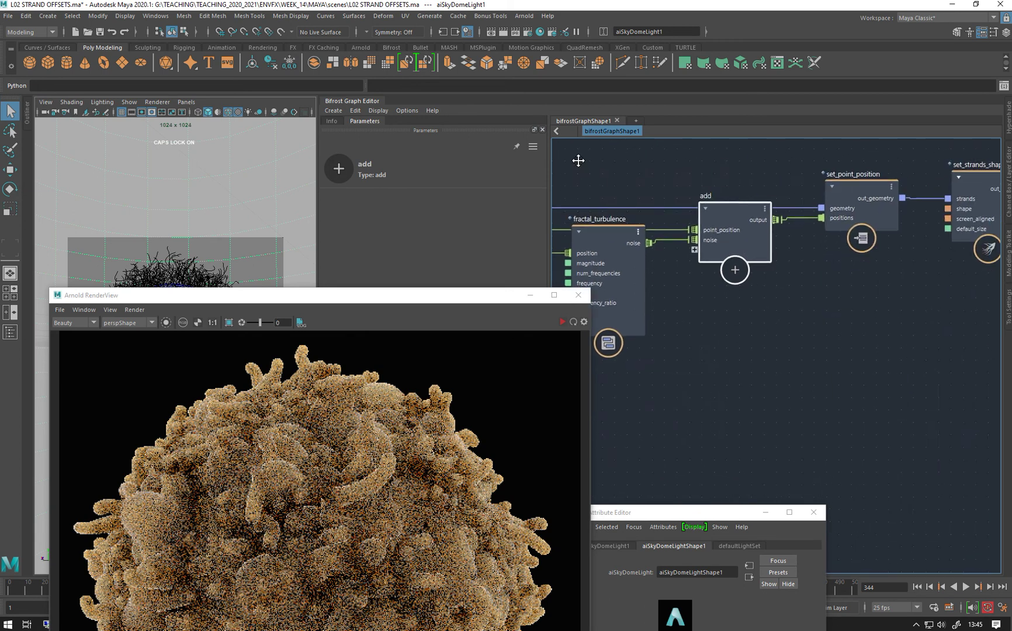
{"action": "middle_click_drag", "start_coordinate": [824, 164], "coordinate": [802, 191]}
{"action": "left_click", "coordinate": [802, 191]}
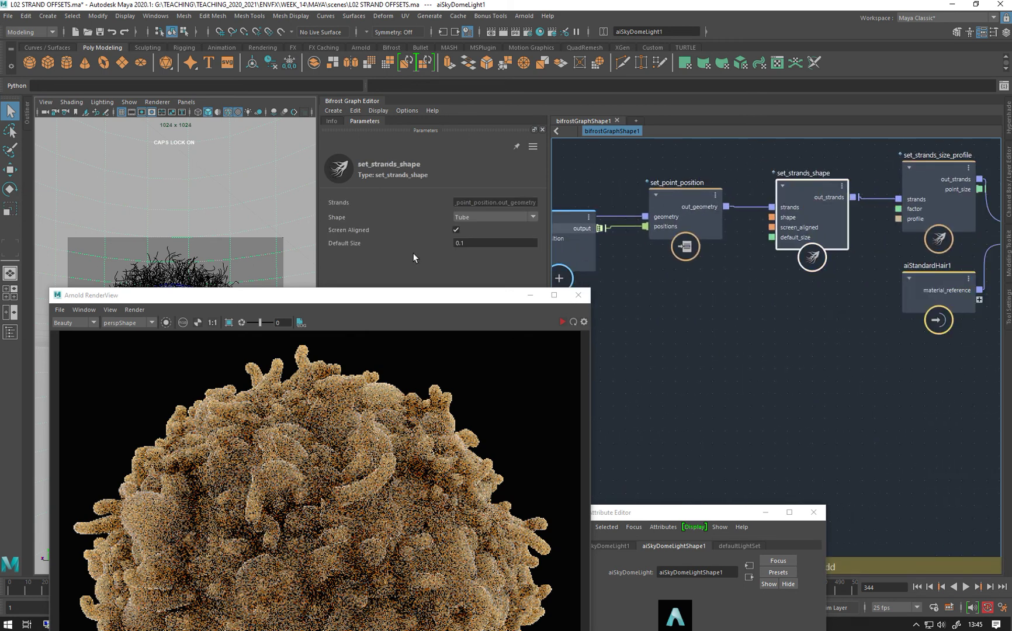
{"action": "left_click", "coordinate": [475, 246]}
{"action": "type", "text": "0.01"}
{"action": "key", "text": "Return"}
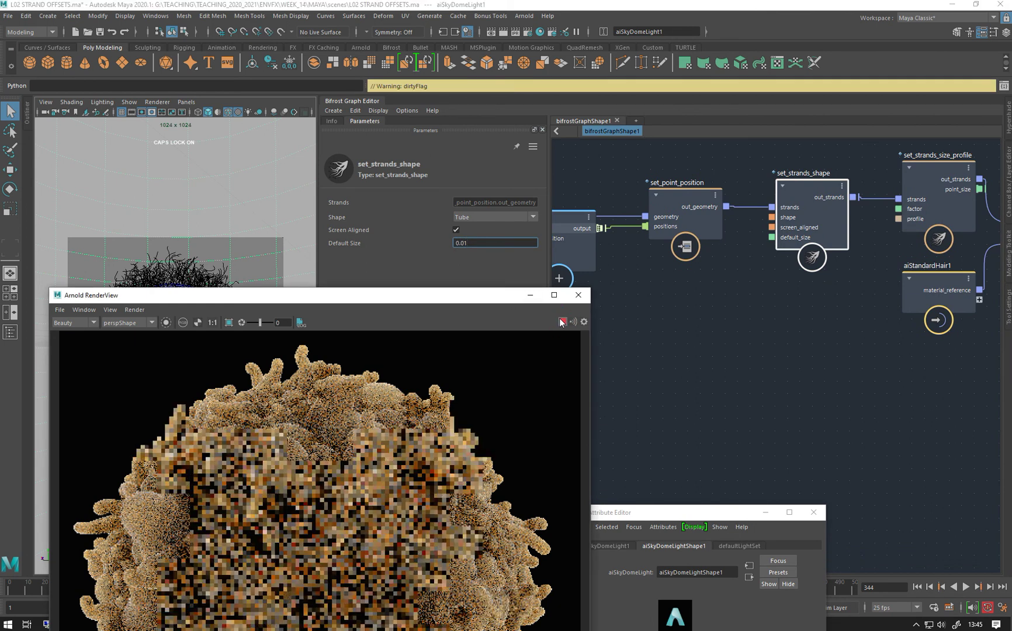
- Set the Factor of the set_strands_size_profile node to 0.1 and rerun the Arnold render to check strand thickness
{"action": "left_click", "coordinate": [937, 221]}
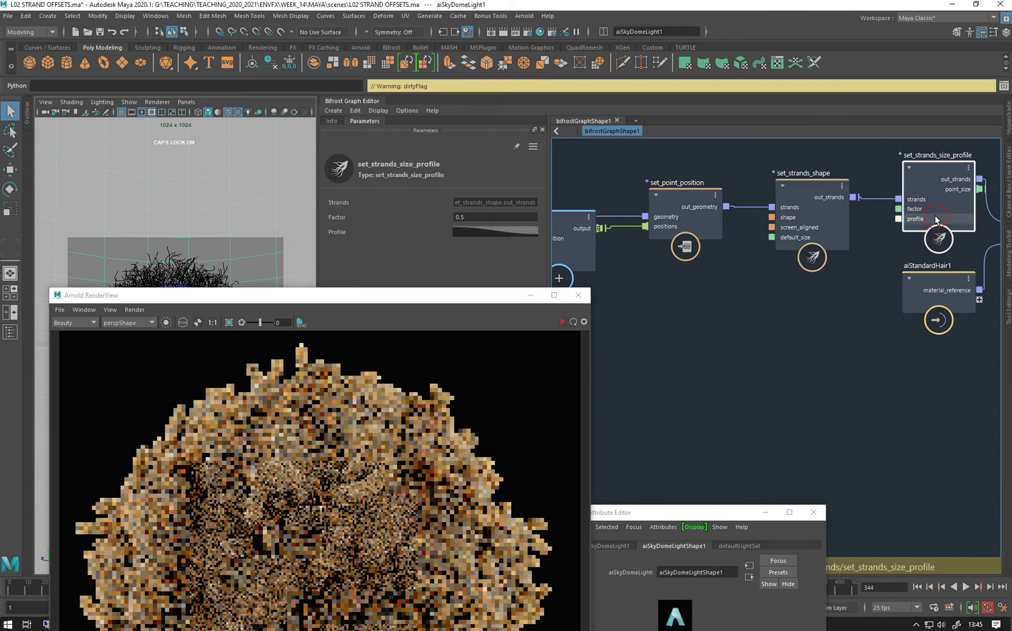
{"action": "left_click", "coordinate": [470, 217]}
{"action": "type", "text": "1"}
{"action": "key", "text": "Return"}
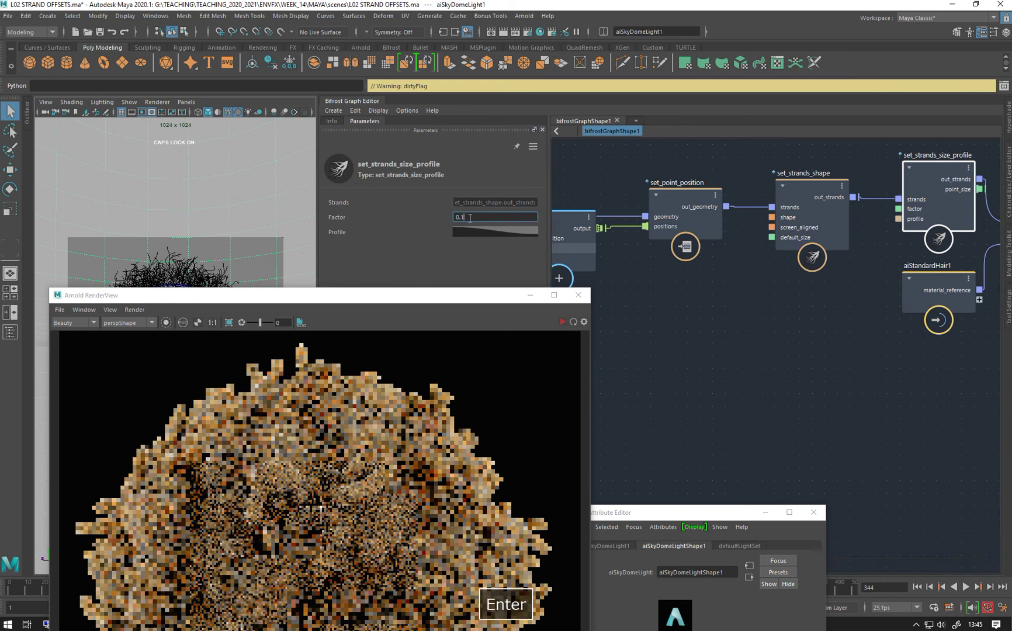
{"action": "left_click", "coordinate": [562, 322]}
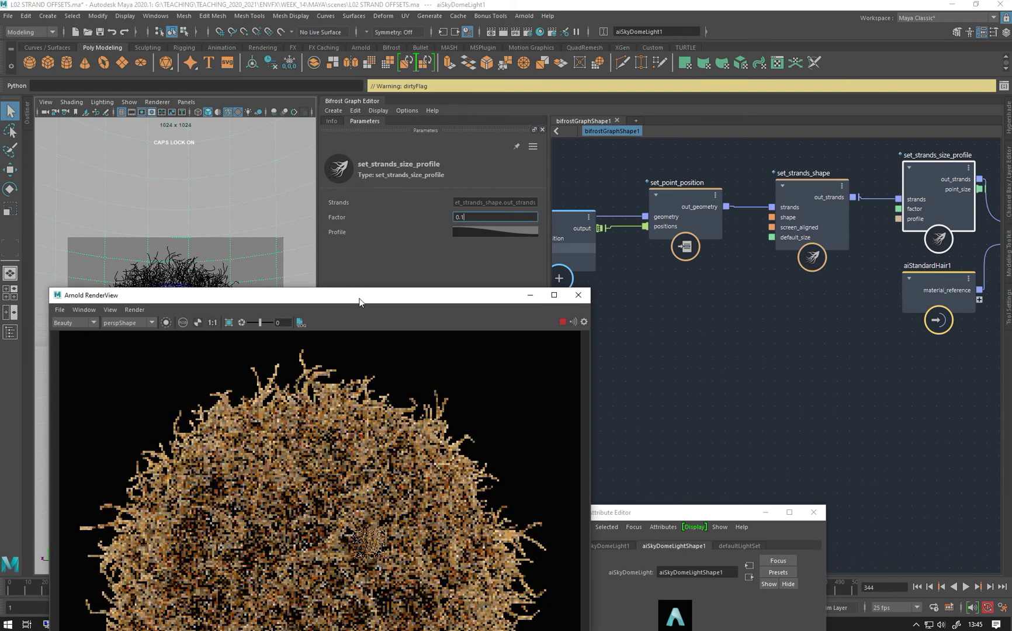
{"action": "left_click_drag", "start_coordinate": [346, 292], "coordinate": [114, 176]}
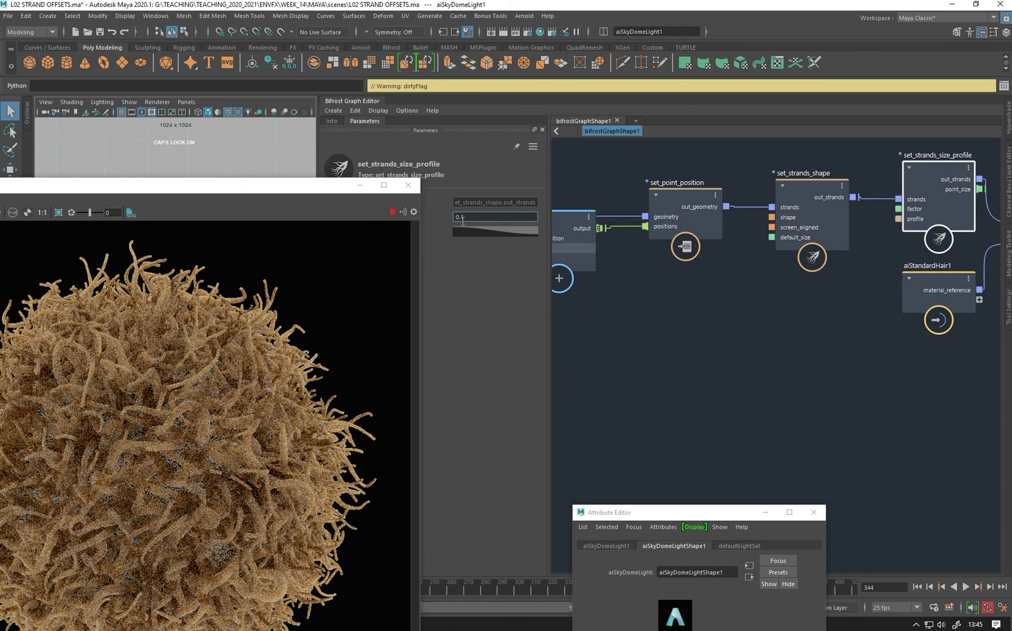
- Reduce the set_strands_size_profile Factor to 0.01 and view the updated render
{"action": "type", "text": "0"}
{"action": "key", "text": "Return"}
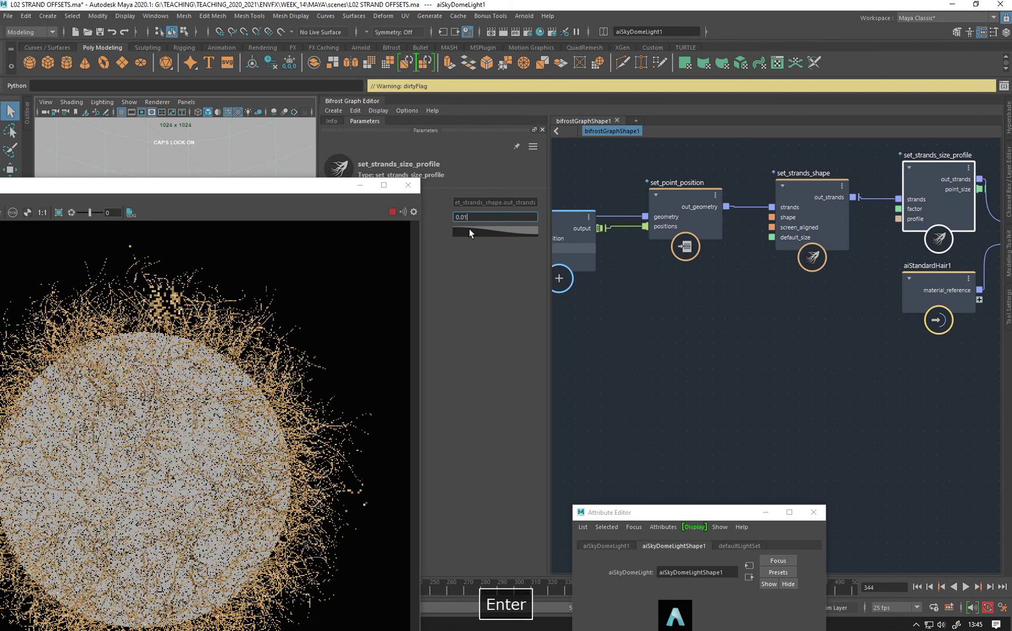
{"action": "left_click_drag", "start_coordinate": [266, 194], "coordinate": [303, 119]}
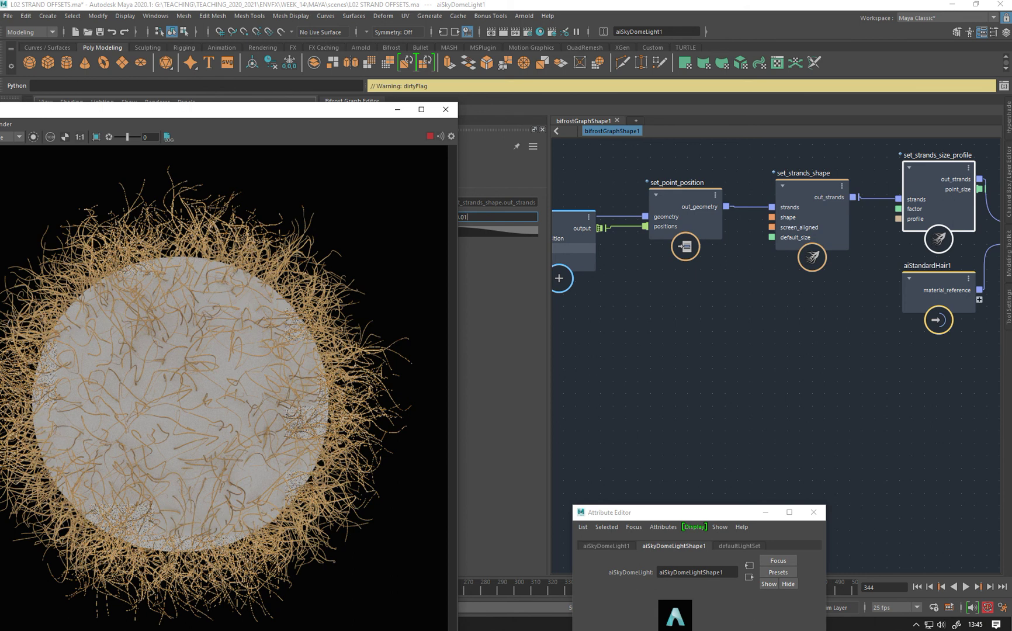
{"action": "key", "text": "Return"}
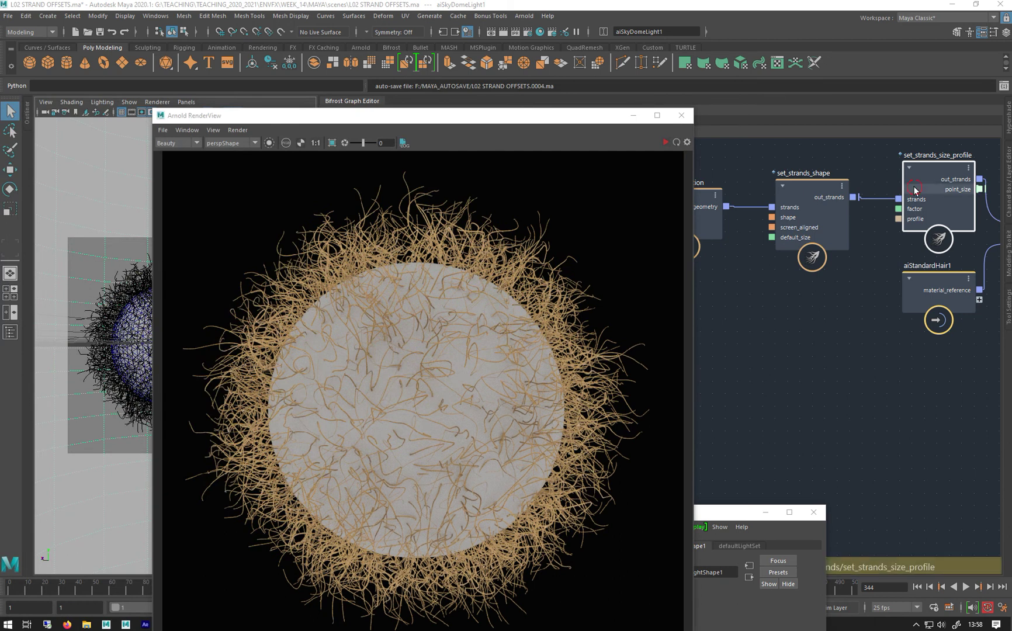
- Set the set_strands_size_profile Factor to 0.025 and restart the Arnold render
{"action": "left_click_drag", "start_coordinate": [446, 117], "coordinate": [413, 391]}
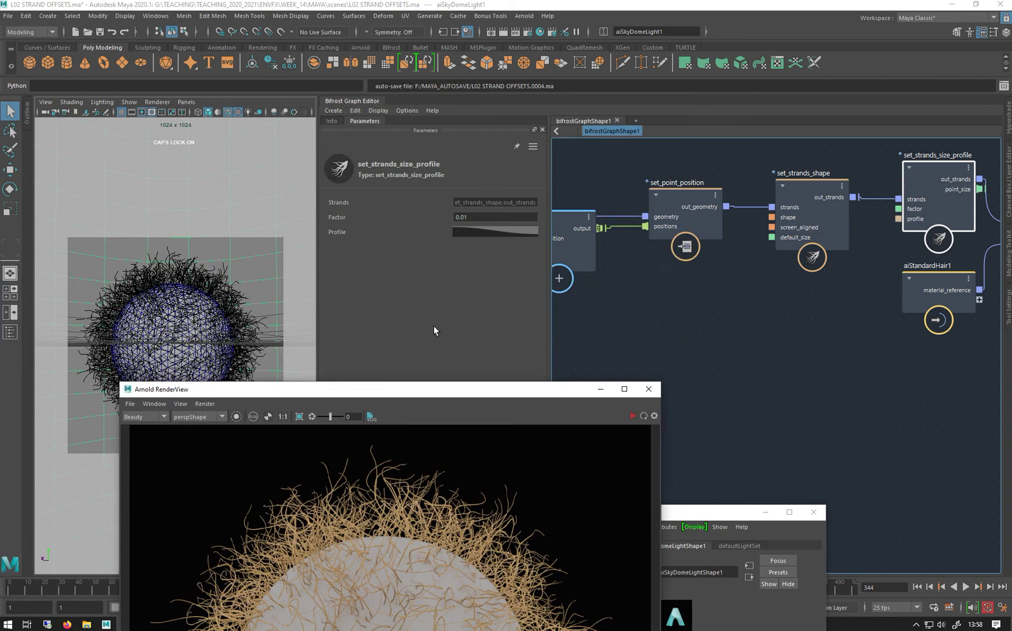
{"action": "double_click", "coordinate": [462, 216]}
{"action": "type", "text": "0.025"}
{"action": "key", "text": "Return"}
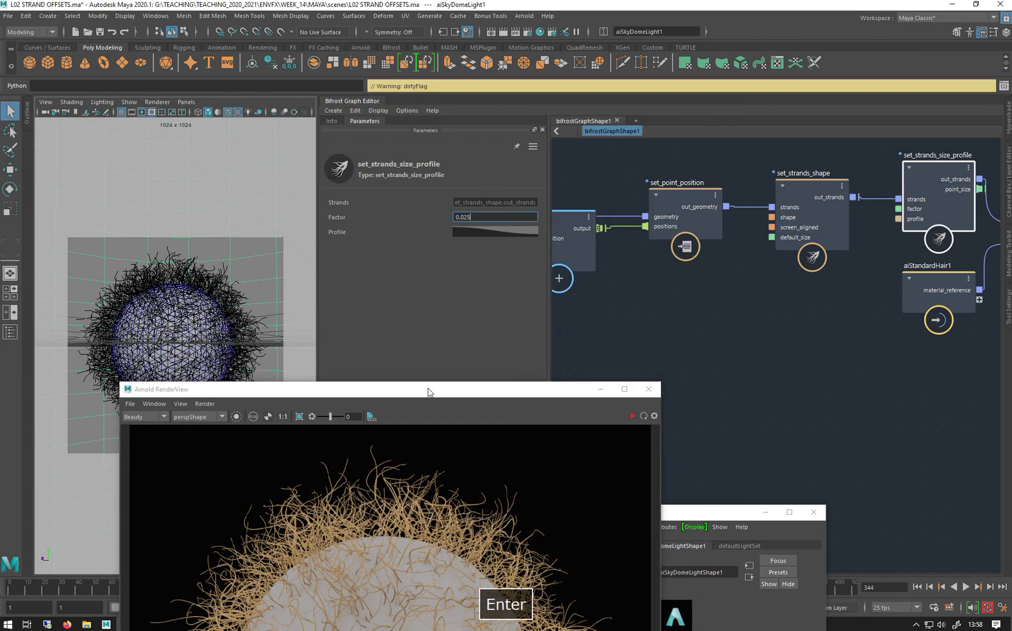
{"action": "left_click_drag", "start_coordinate": [428, 392], "coordinate": [376, 138]}
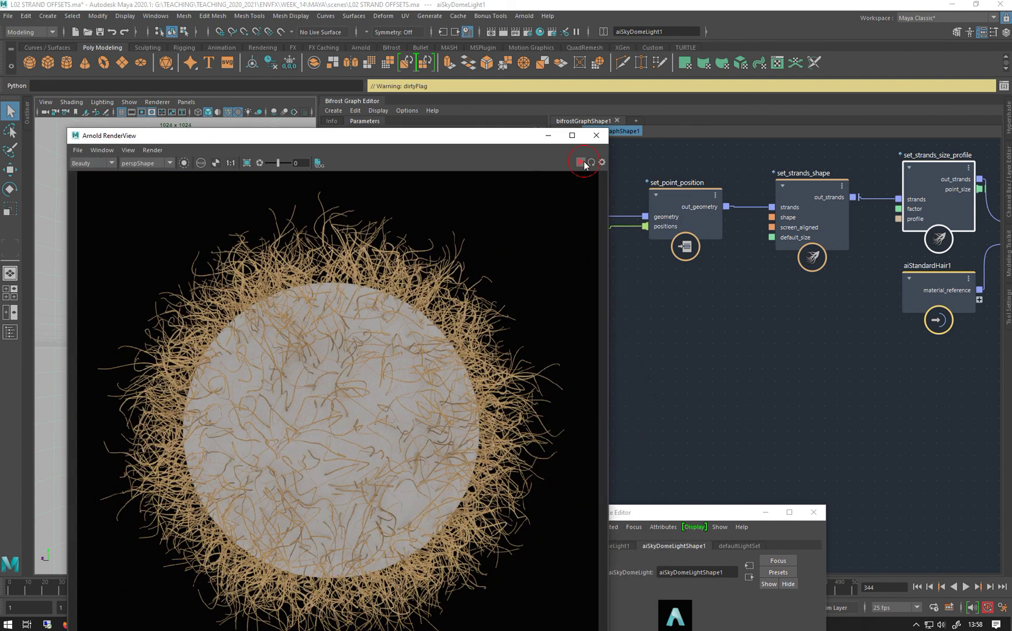
{"action": "left_click", "coordinate": [584, 163]}
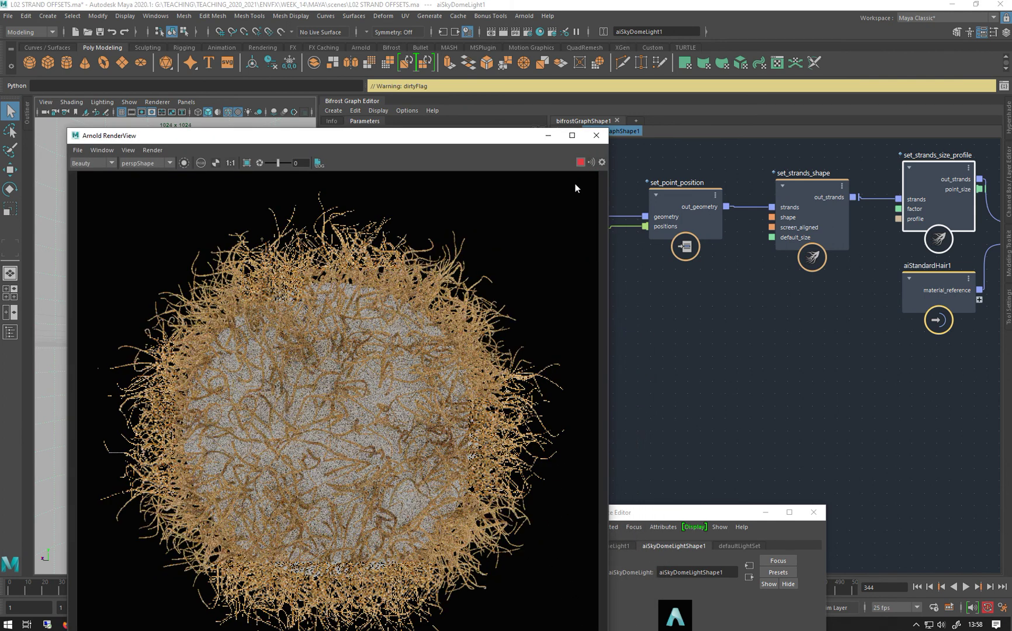
- Return the set_strands_size_profile Factor to 0.01 with the live render running
{"action": "left_click", "coordinate": [937, 179]}
{"action": "left_click_drag", "start_coordinate": [455, 138], "coordinate": [454, 262]}
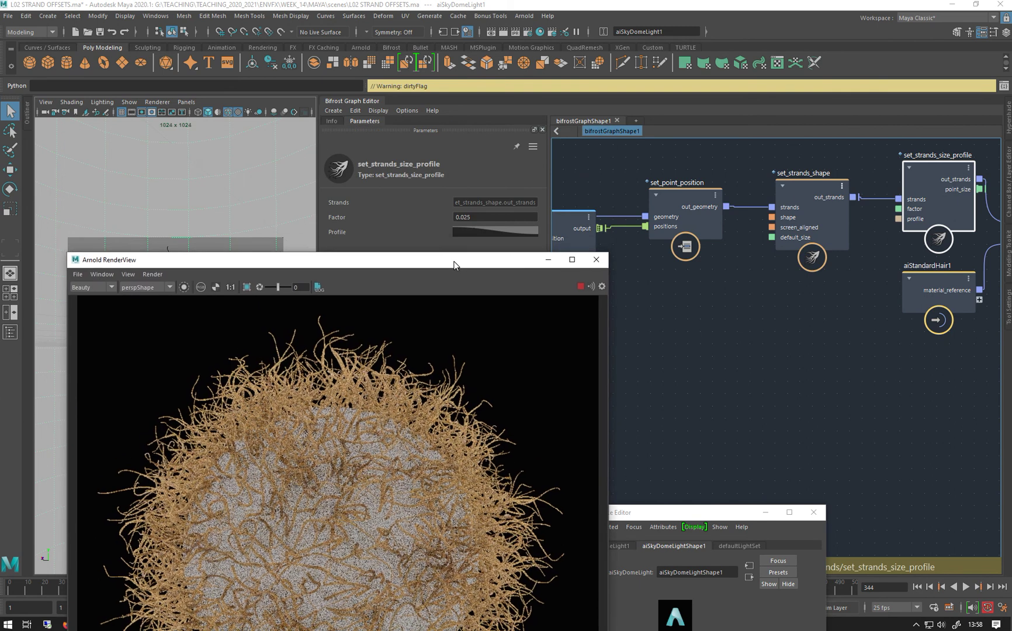
{"action": "left_click_drag", "start_coordinate": [463, 215], "coordinate": [474, 216]}
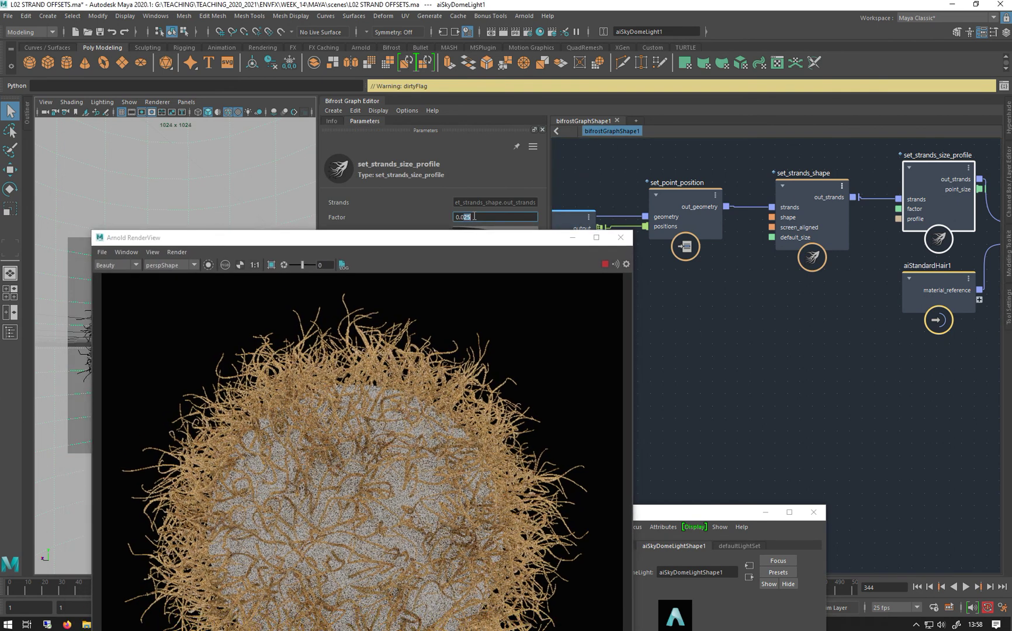
{"action": "type", "text": "1"}
{"action": "key", "text": "Return"}
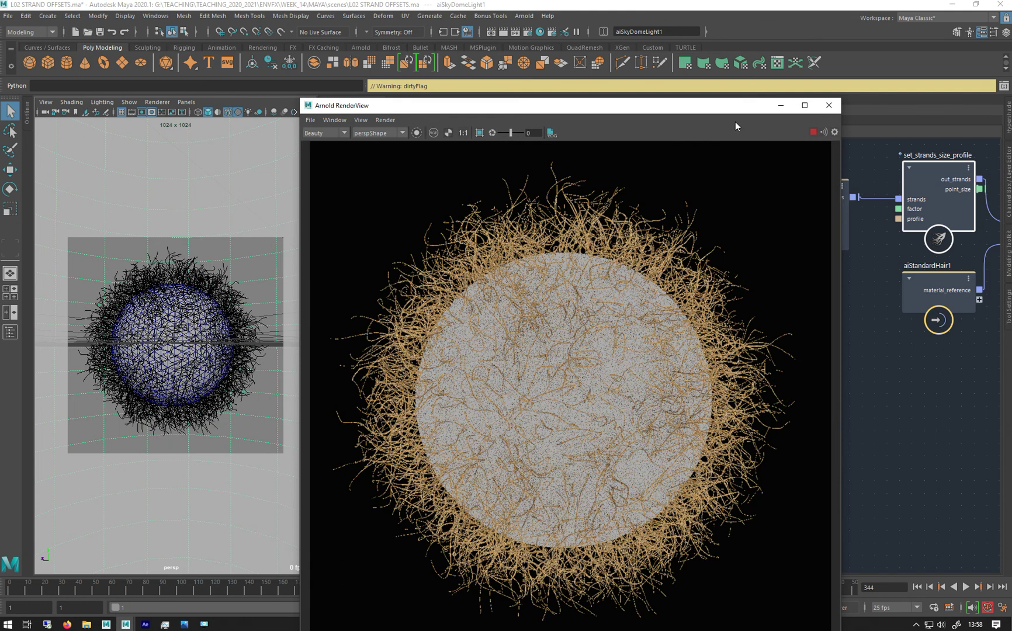
- Select the platonic sphere in the perspective view and reposition the RenderView to examine the rendered strands around it
{"action": "left_click_drag", "start_coordinate": [700, 109], "coordinate": [718, 341]}
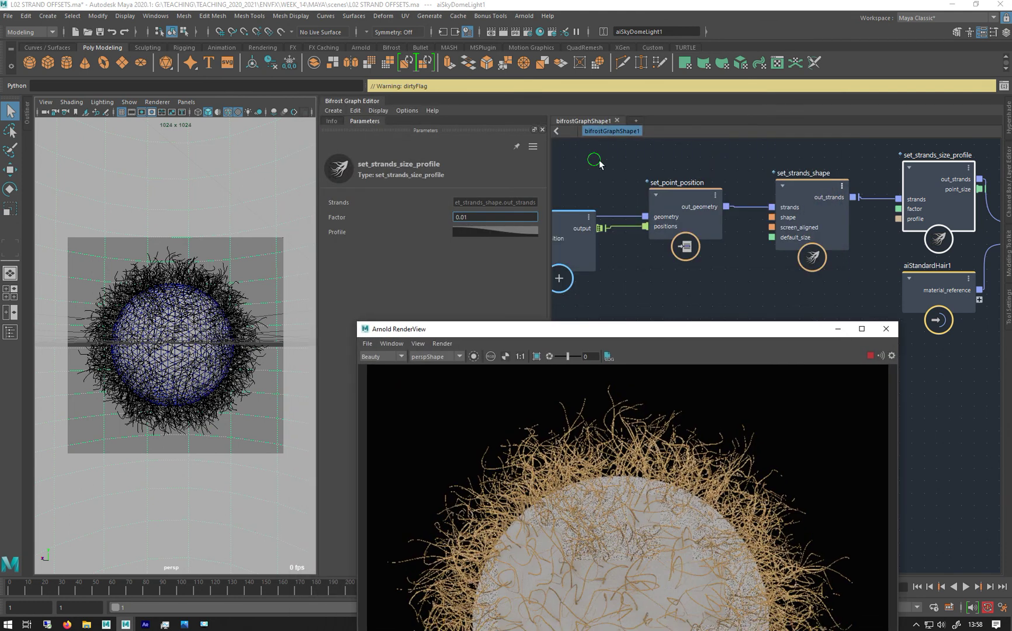
{"action": "middle_click_drag", "start_coordinate": [758, 159], "coordinate": [1006, 108]}
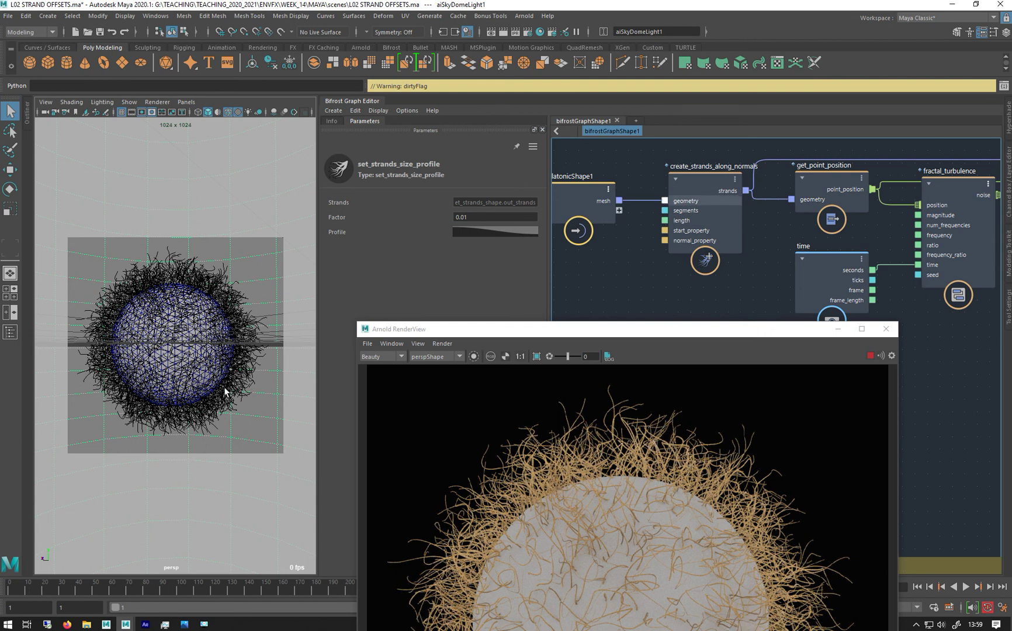
{"action": "left_click", "coordinate": [189, 351]}
{"action": "left_click_drag", "start_coordinate": [578, 333], "coordinate": [494, 201]}
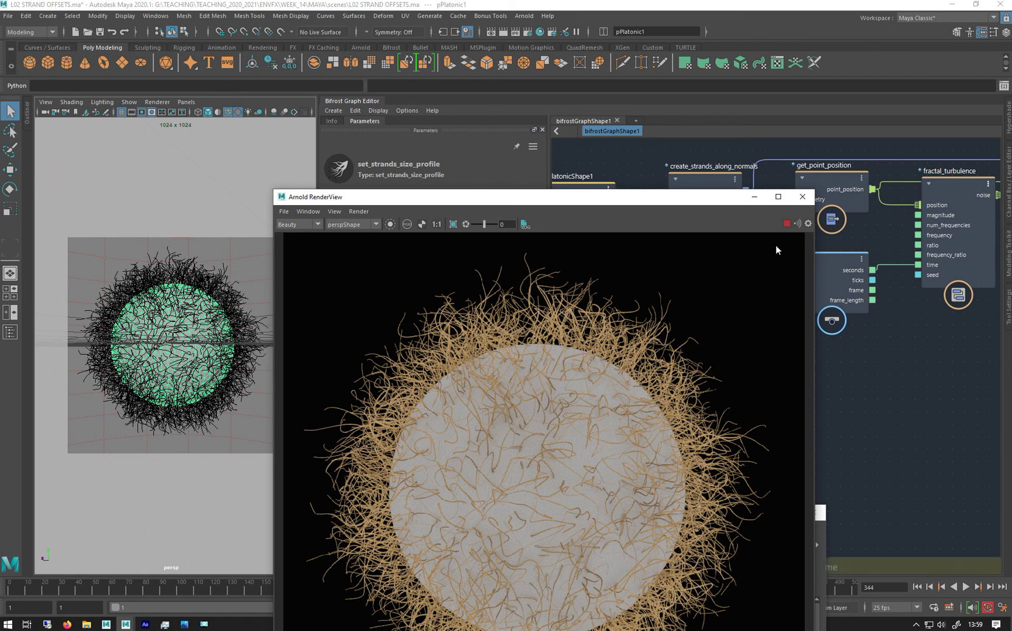
{"action": "left_click_drag", "start_coordinate": [699, 203], "coordinate": [607, 166]}
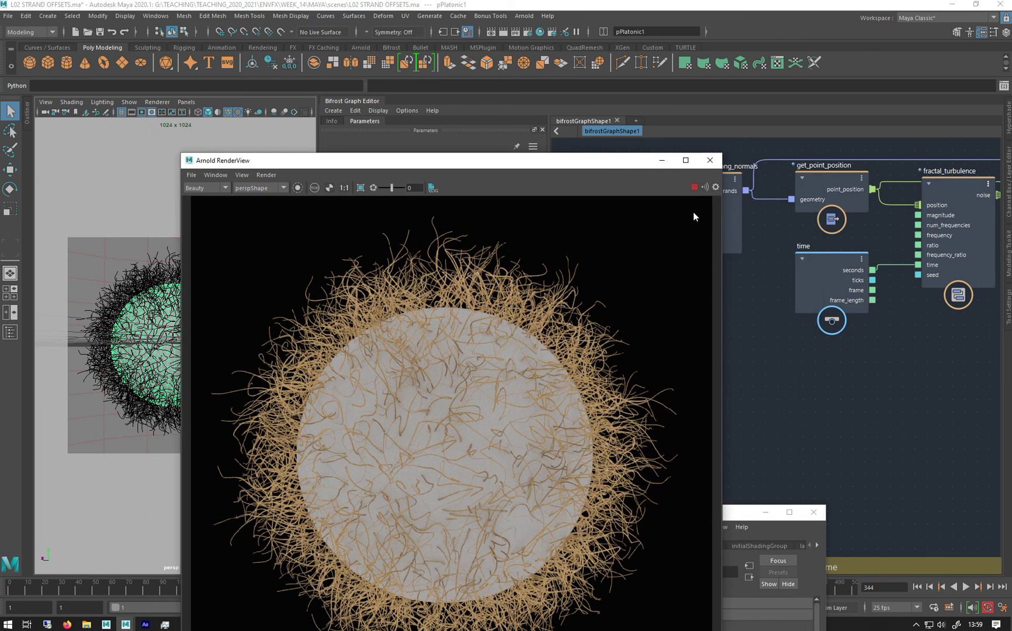